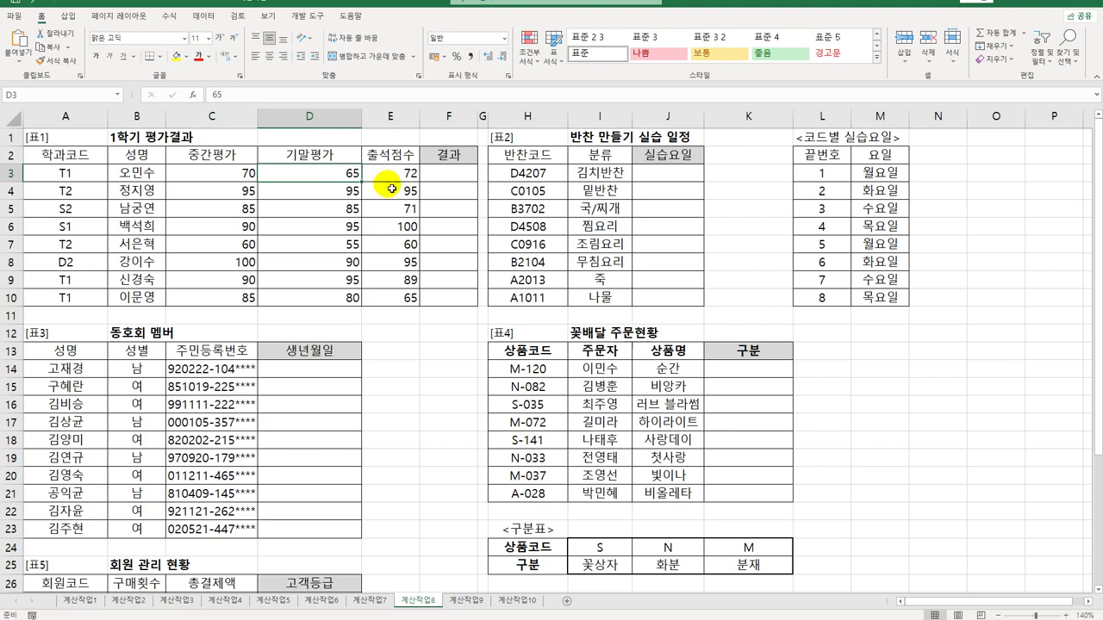
# - Enter a formula in F3 that sums the midterm and final scores, =SUM(C3:D3)
pyautogui.click(403, 177)
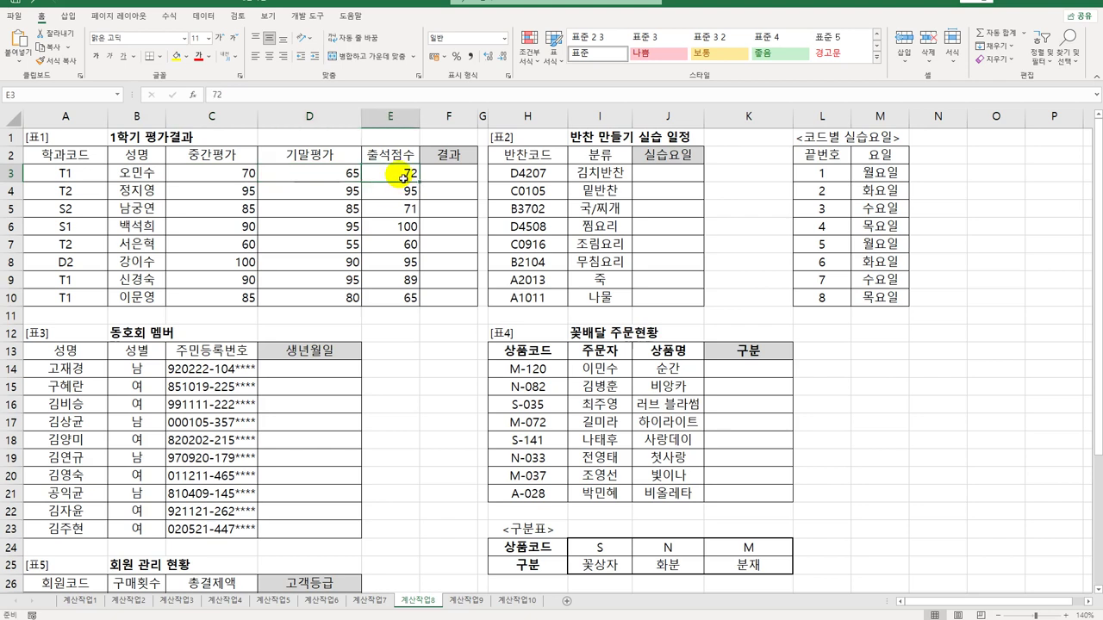
pyautogui.click(477, 179)
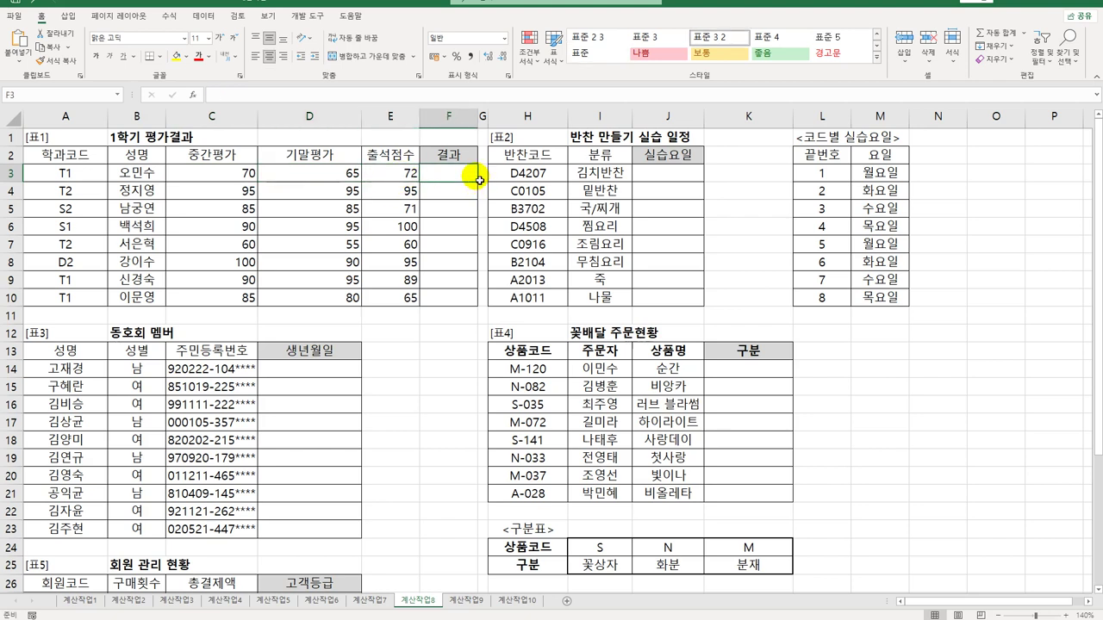
pyautogui.moveTo(227, 178); pyautogui.dragTo(287, 180)
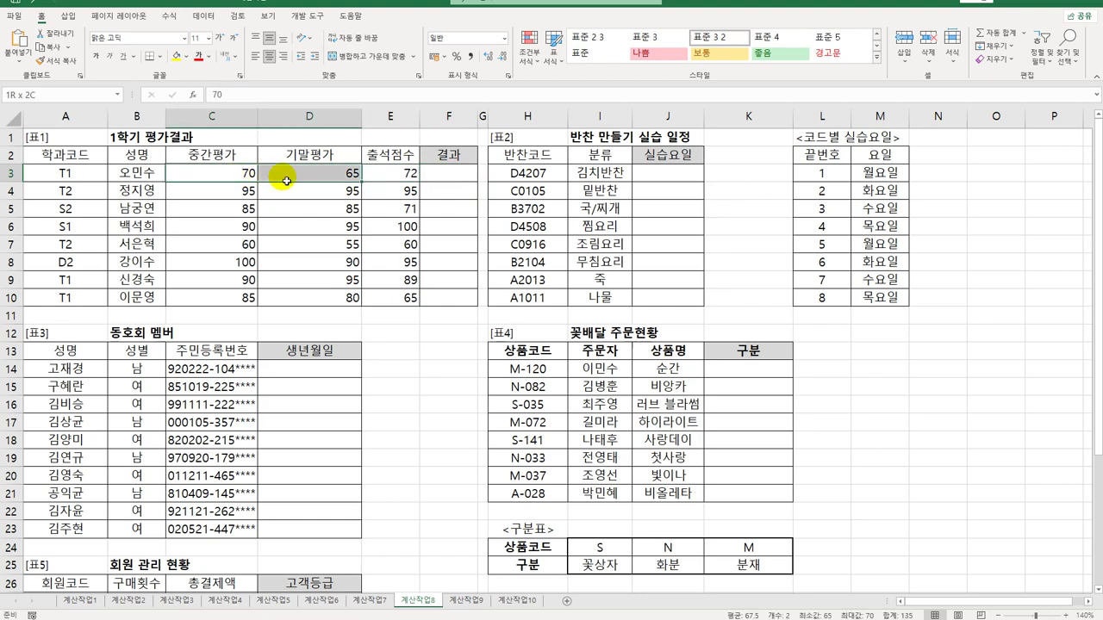
pyautogui.click(452, 177)
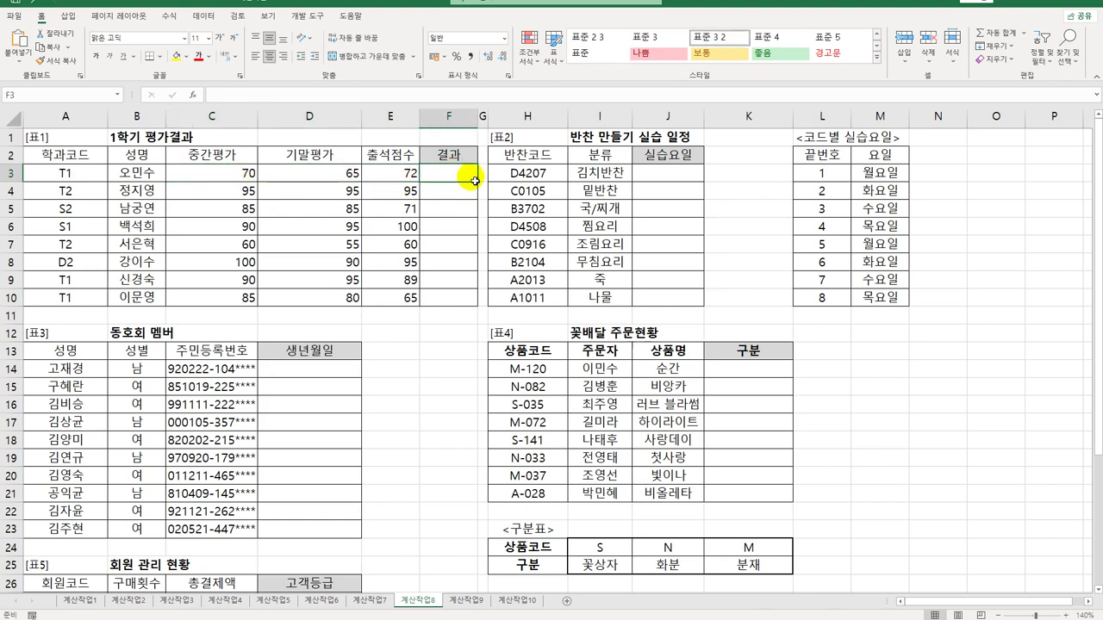
pyautogui.write('=SUM(')
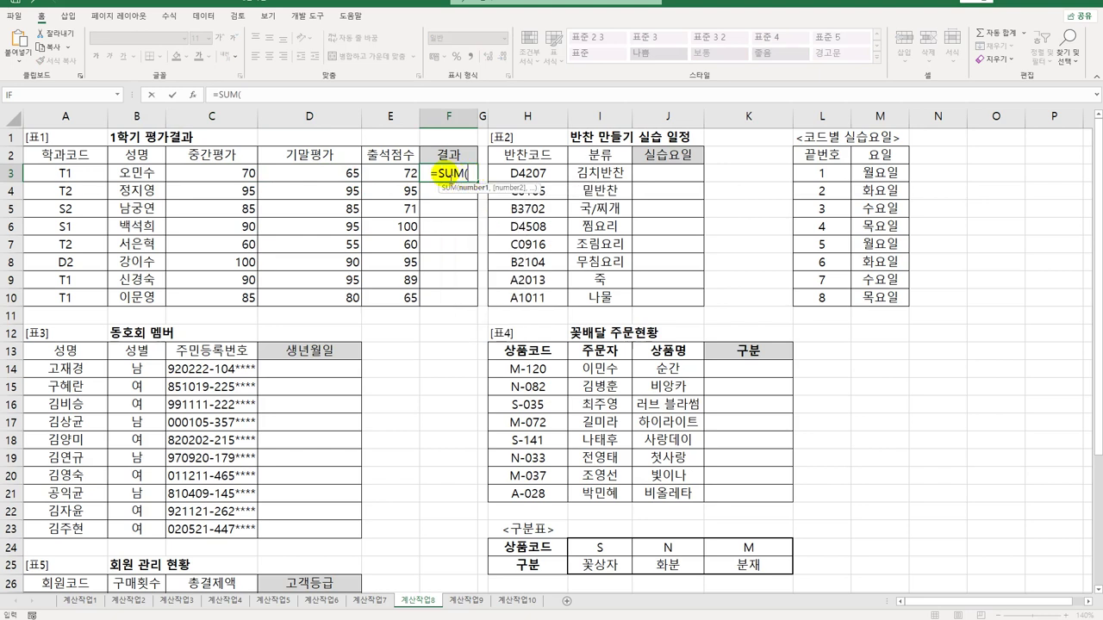
pyautogui.moveTo(220, 178); pyautogui.dragTo(293, 180)
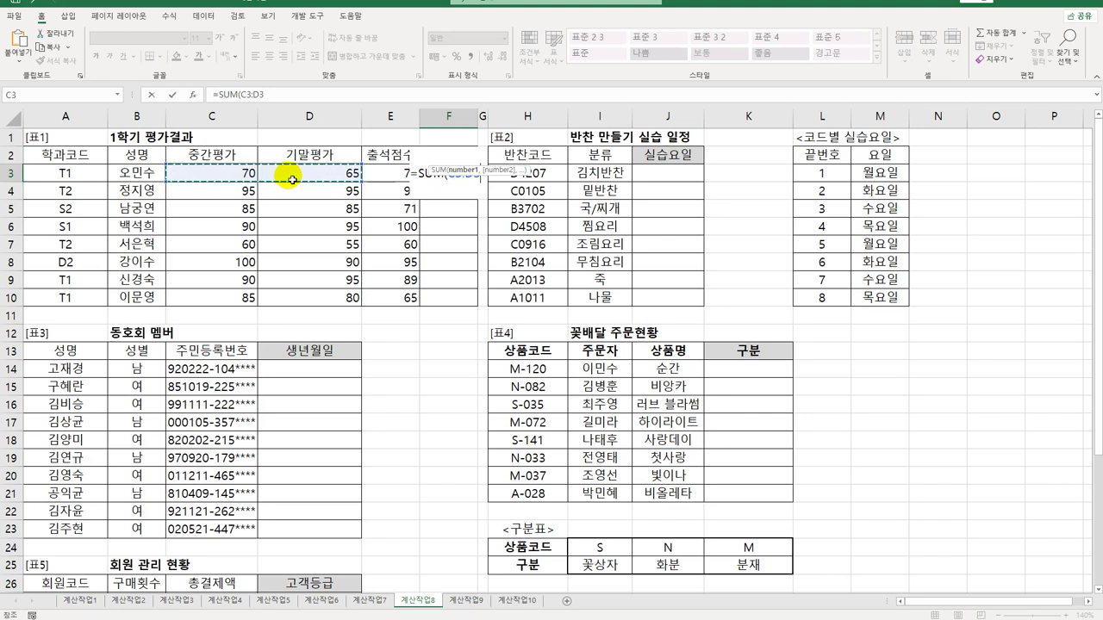
pyautogui.write(')')
pyautogui.press('Return')
pyautogui.press('Up')
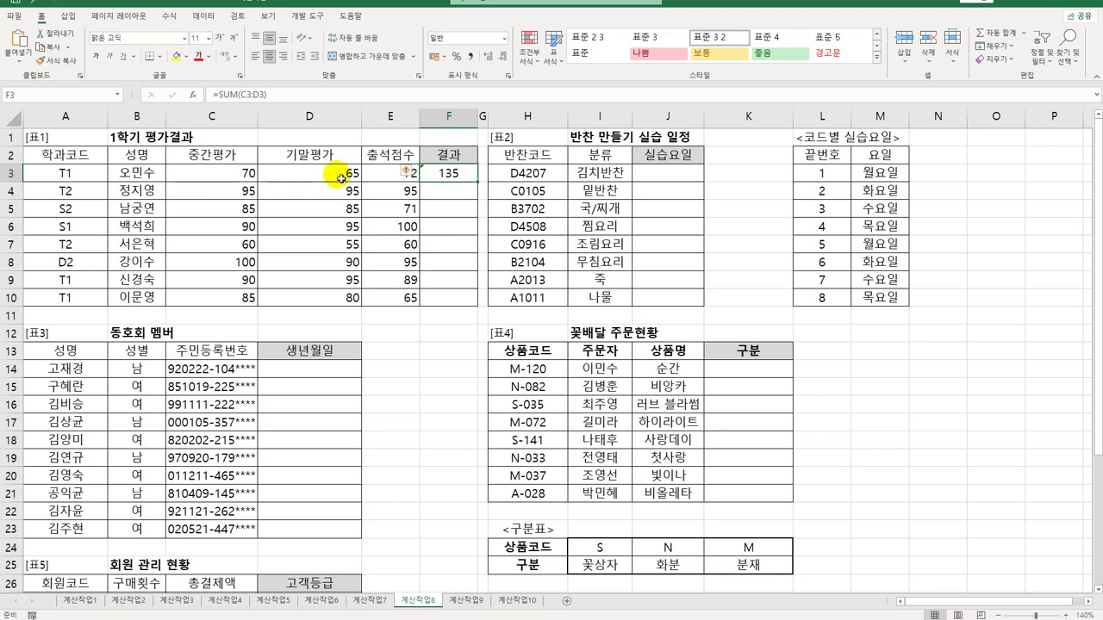
# - Wrap the F3 sum in an AND test that also checks the attendance score: =AND(SUM(C3:D3)>=190,E3>=90)
pyautogui.doubleClick(435, 173)
pyautogui.press('Home')
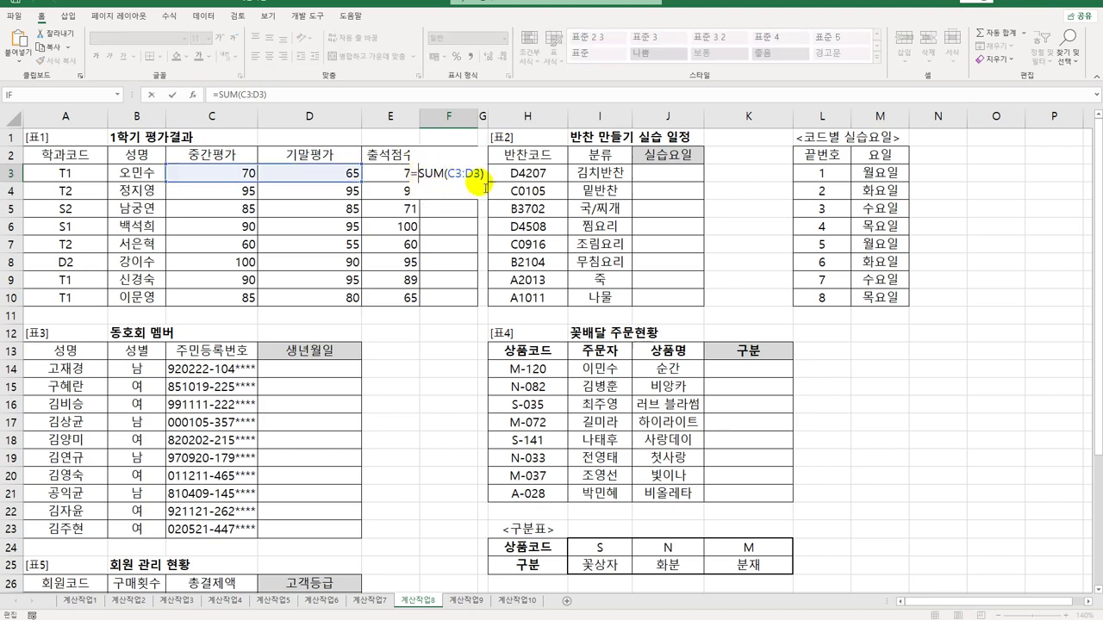
pyautogui.write('AND(SUM(C3:D3)')
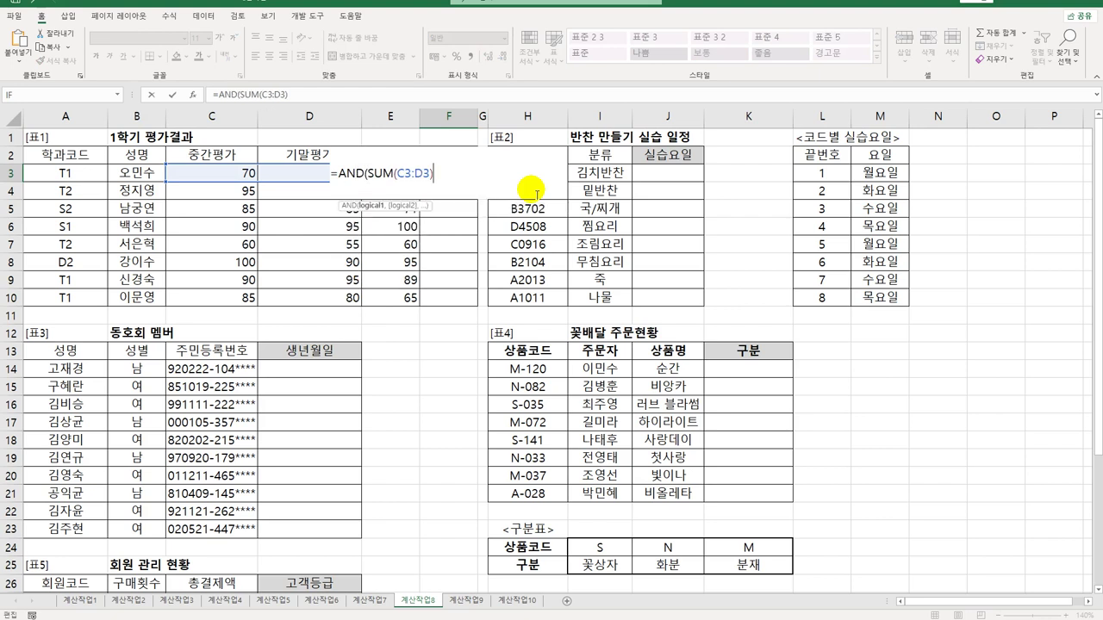
pyautogui.write('>=190,')
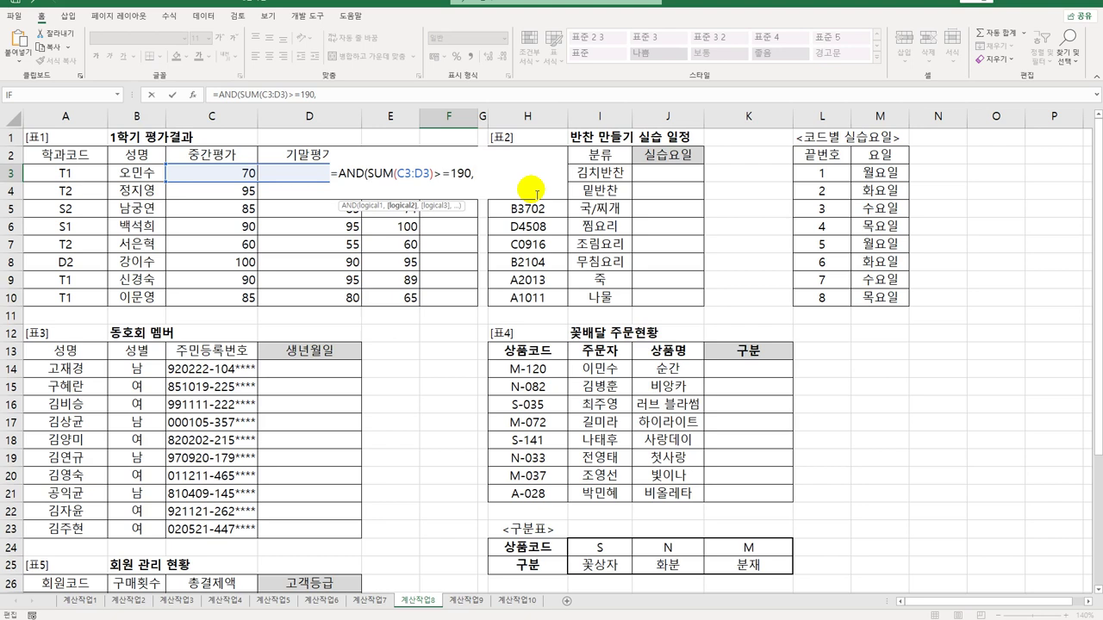
pyautogui.write('E')
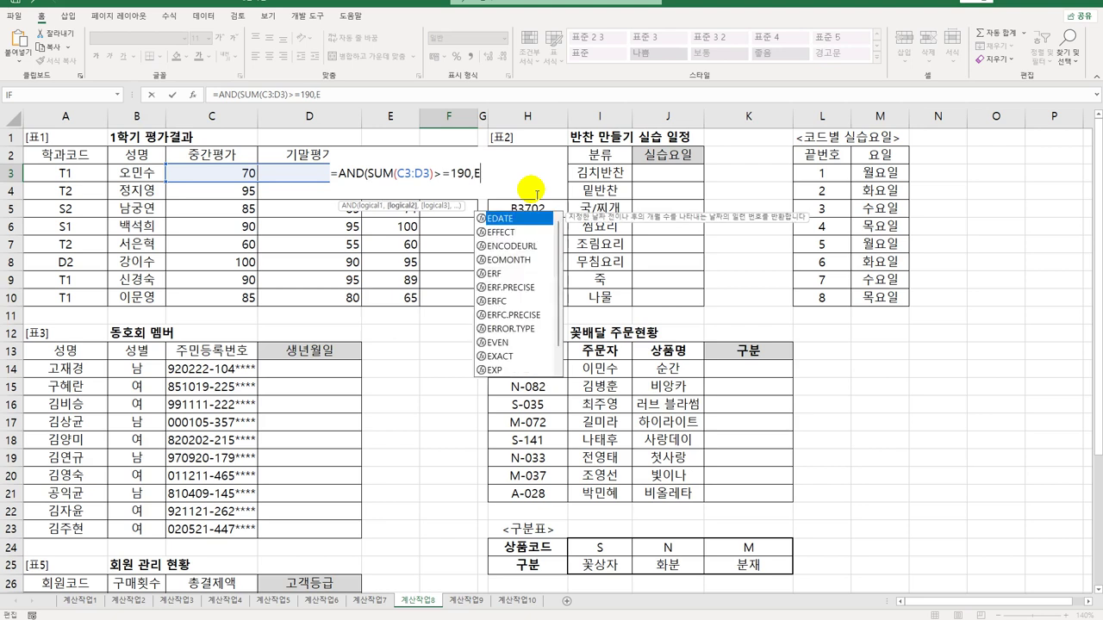
pyautogui.press('Return')
pyautogui.press('Return')
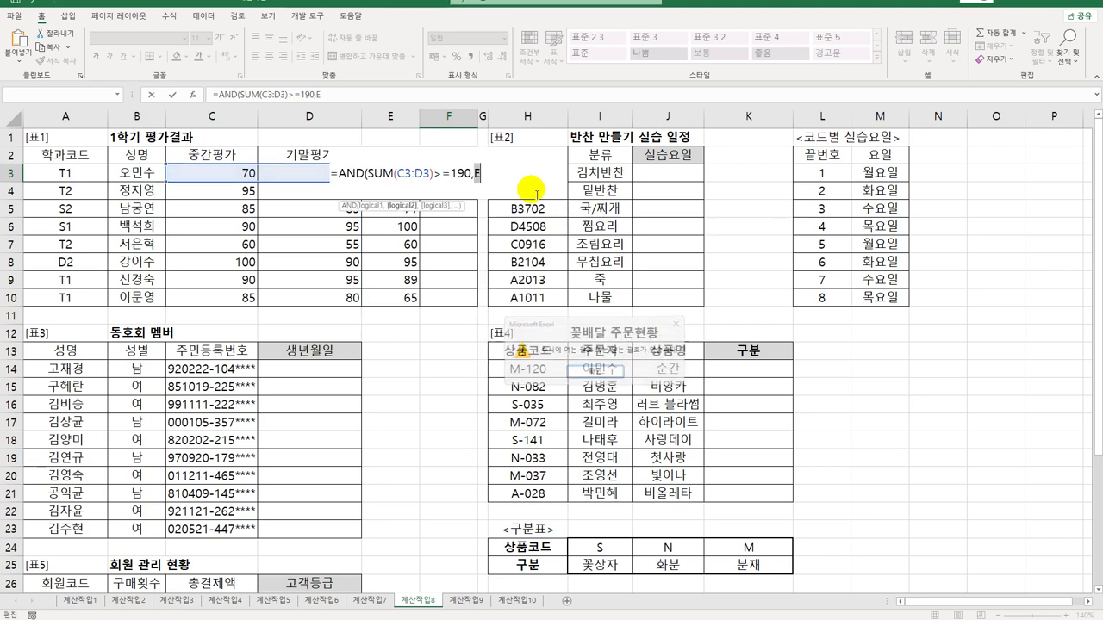
pyautogui.write('3')
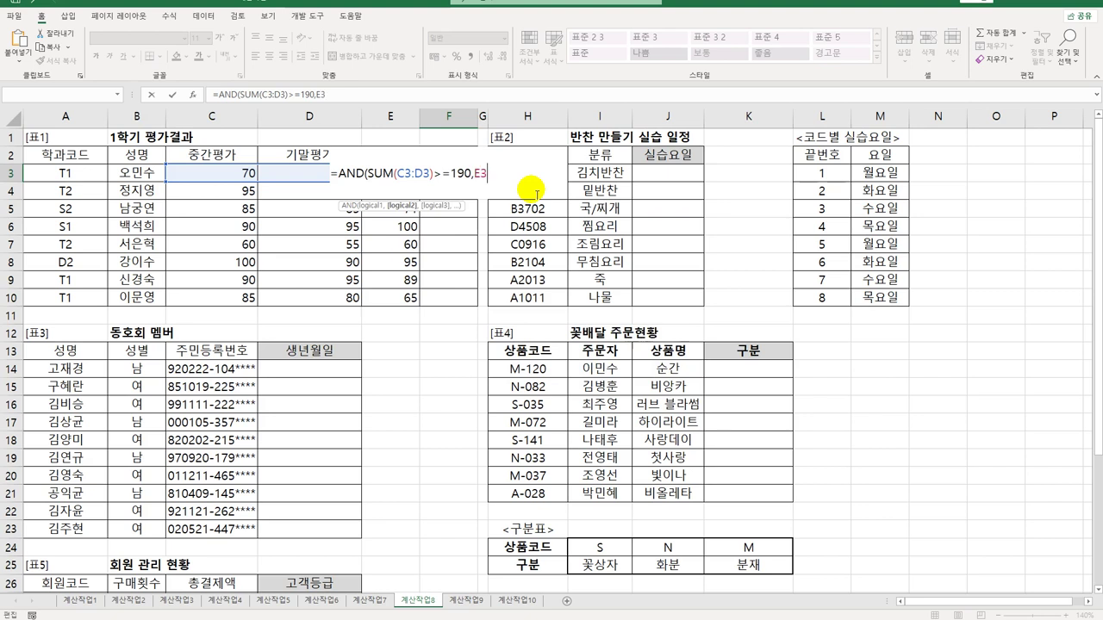
pyautogui.write('>=90)')
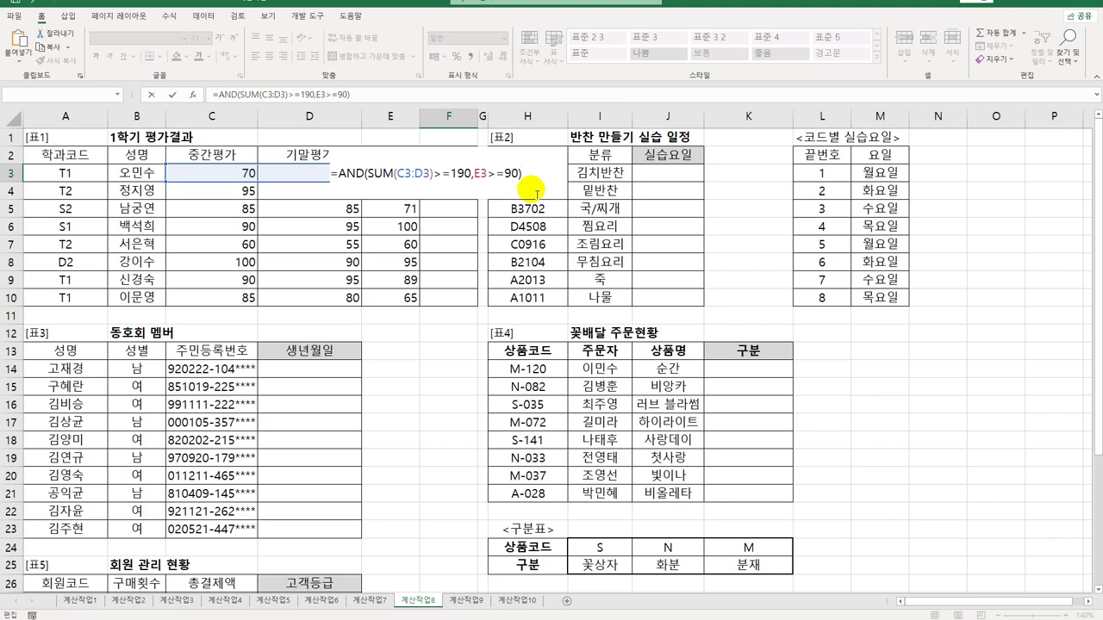
pyautogui.press('Return')
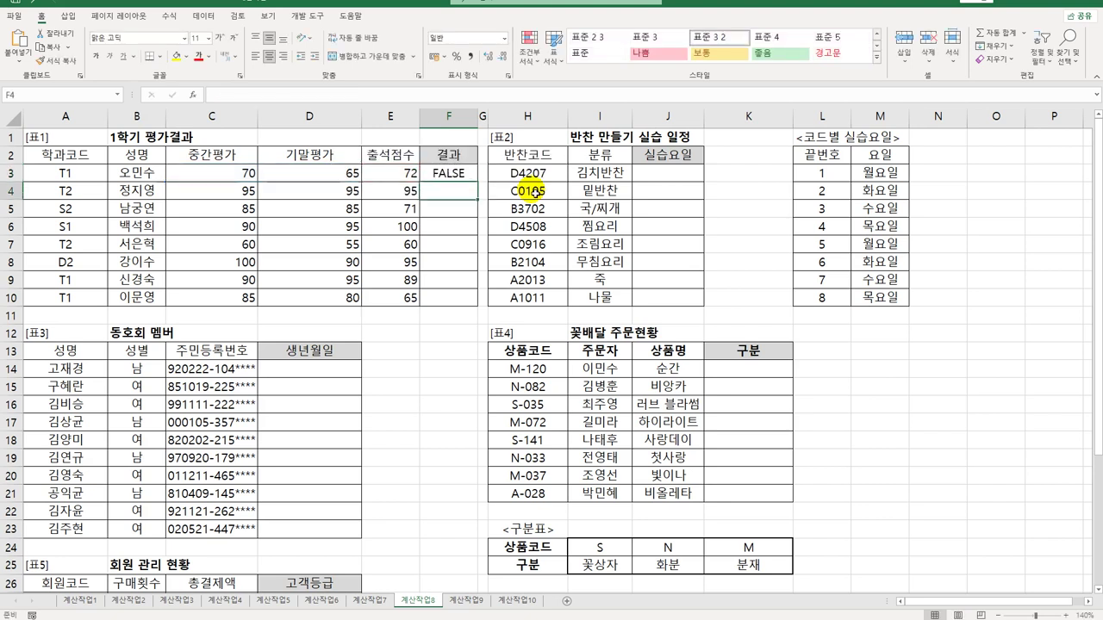
# - Fill the AND formula from F3 down through F10 and check the copied formulas
pyautogui.click(466, 177)
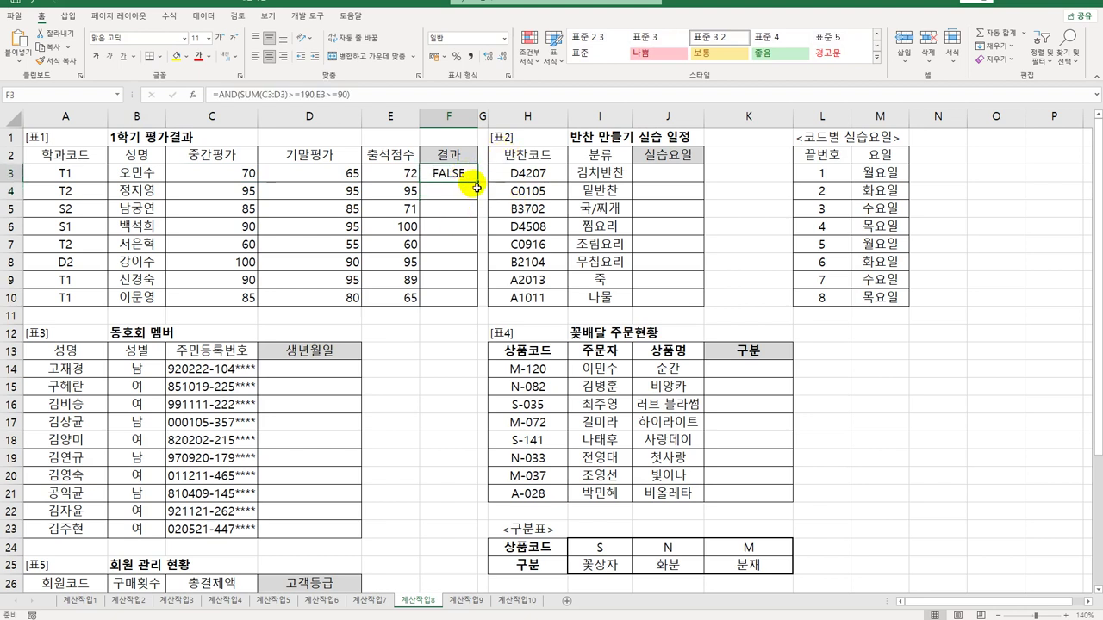
pyautogui.moveTo(475, 181); pyautogui.dragTo(457, 312)
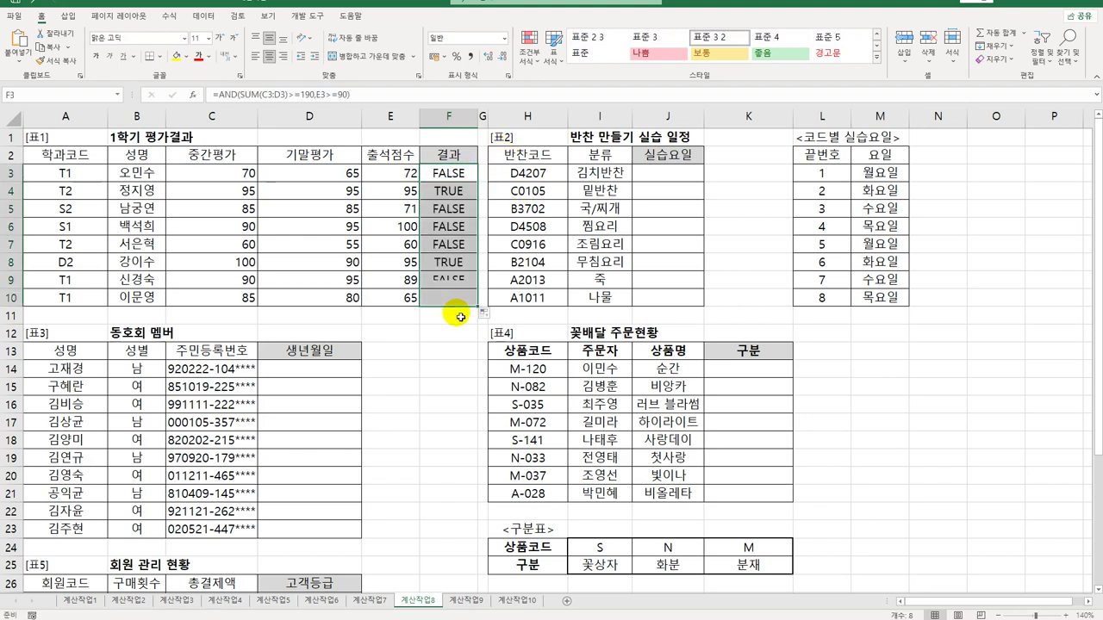
pyautogui.click(449, 262)
pyautogui.click(463, 196)
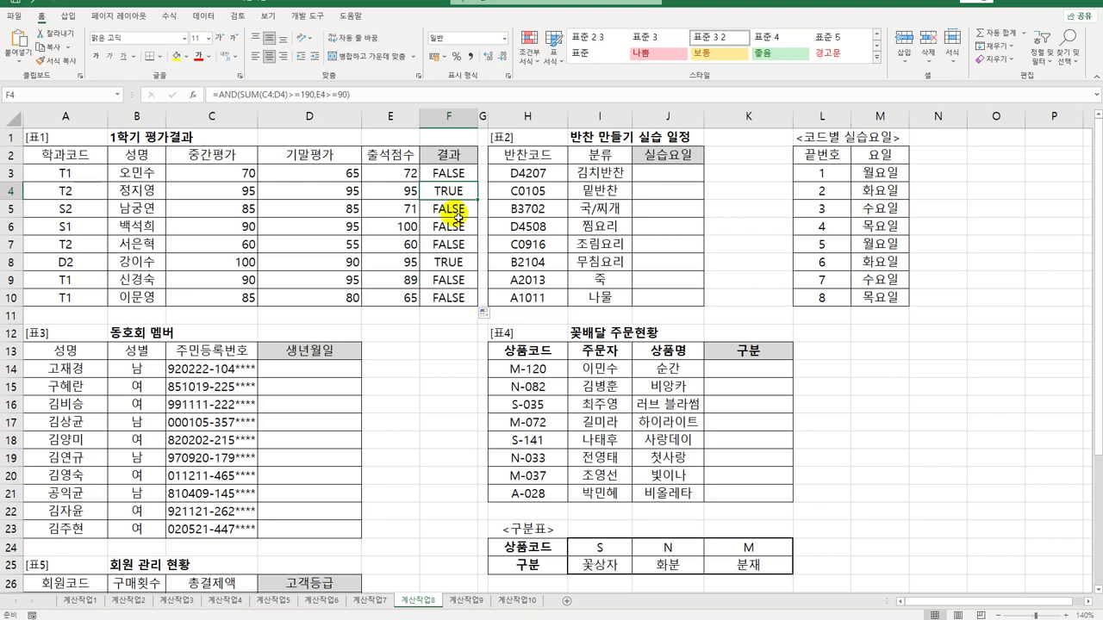
# - Nest the AND test in F3 inside an IF returning "장학생" when true and "" otherwise, and fill it down to F10
pyautogui.click(457, 173)
pyautogui.doubleClick(462, 173)
pyautogui.click(338, 173)
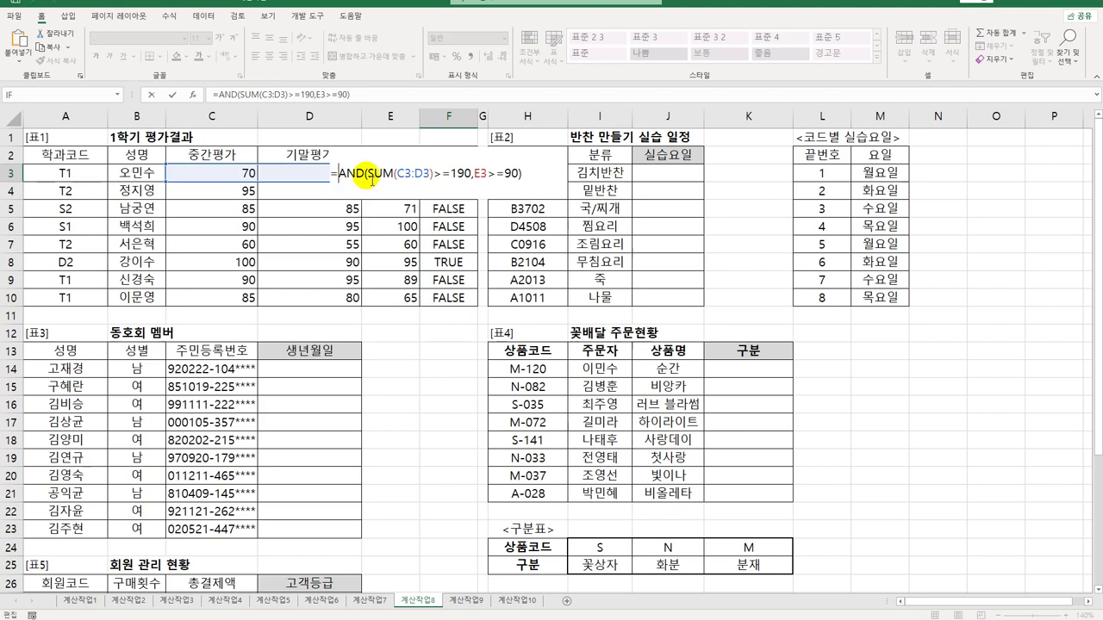
pyautogui.write('IF(')
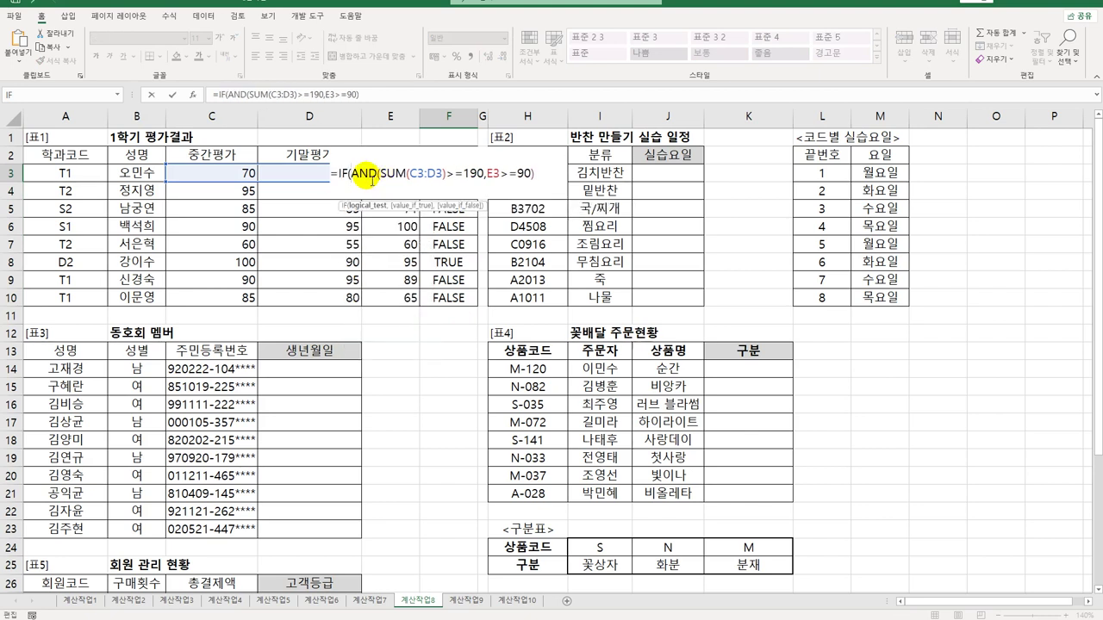
pyautogui.write(',')
pyautogui.write('"장학생"')
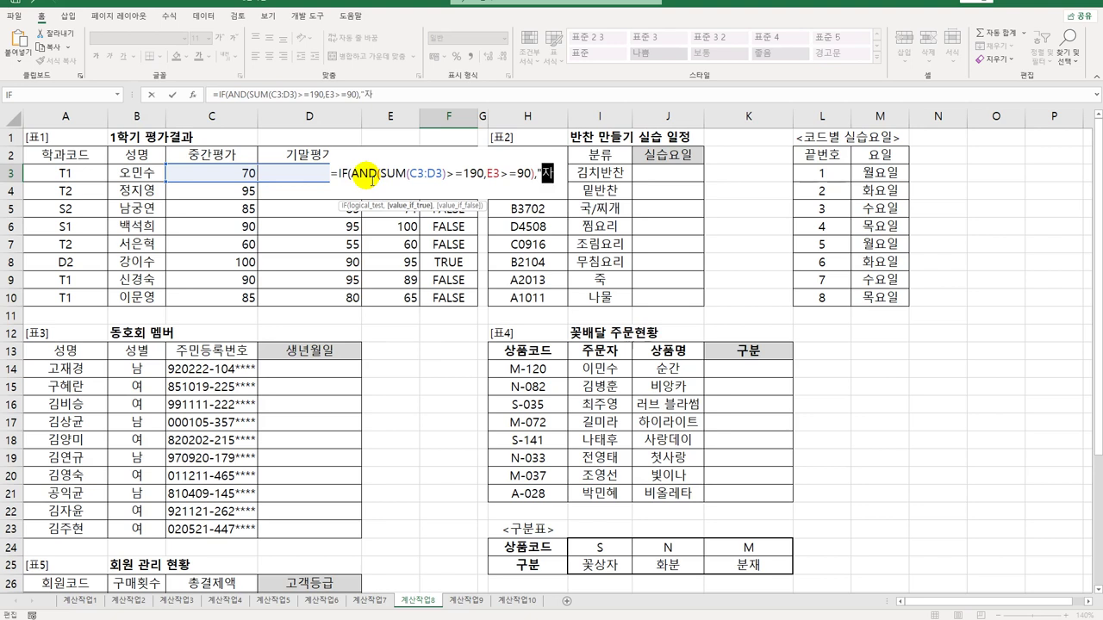
pyautogui.write(',"")')
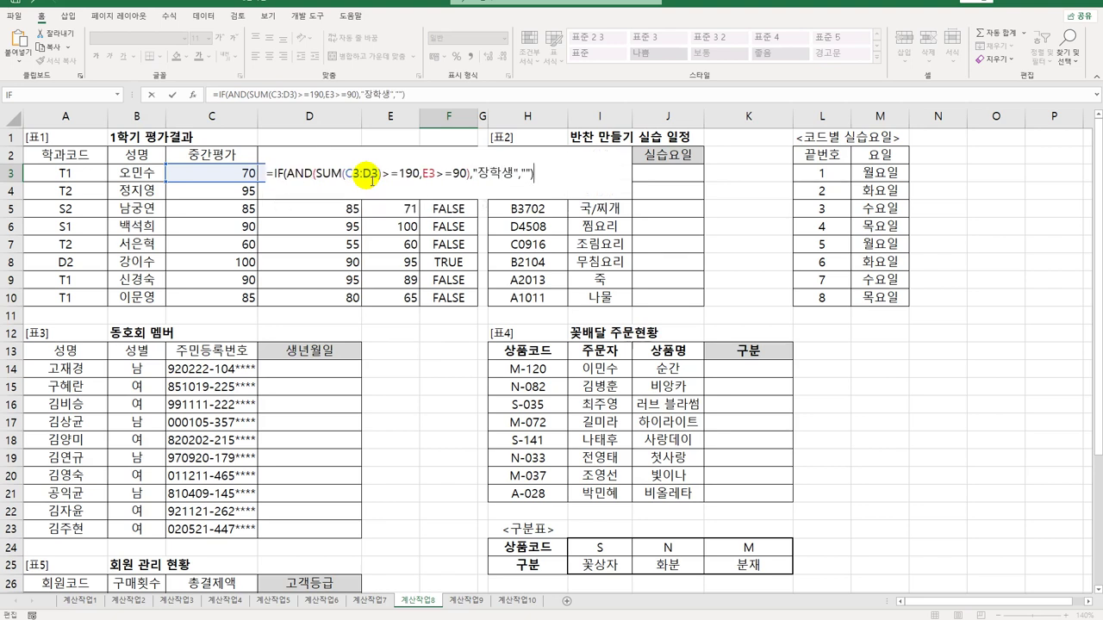
pyautogui.press('Return')
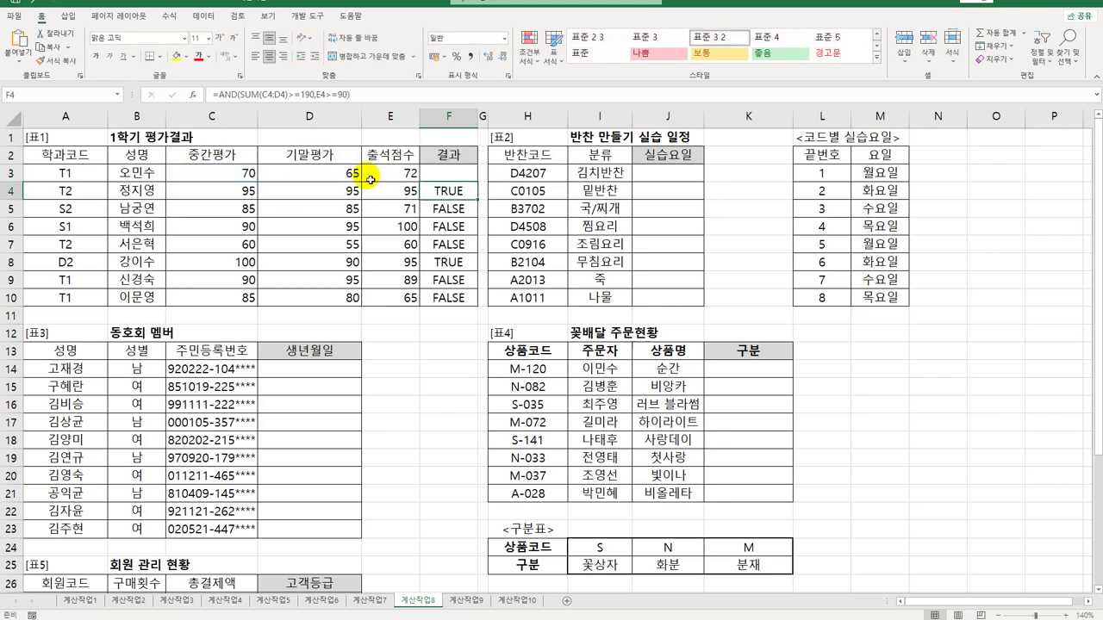
pyautogui.click(448, 175)
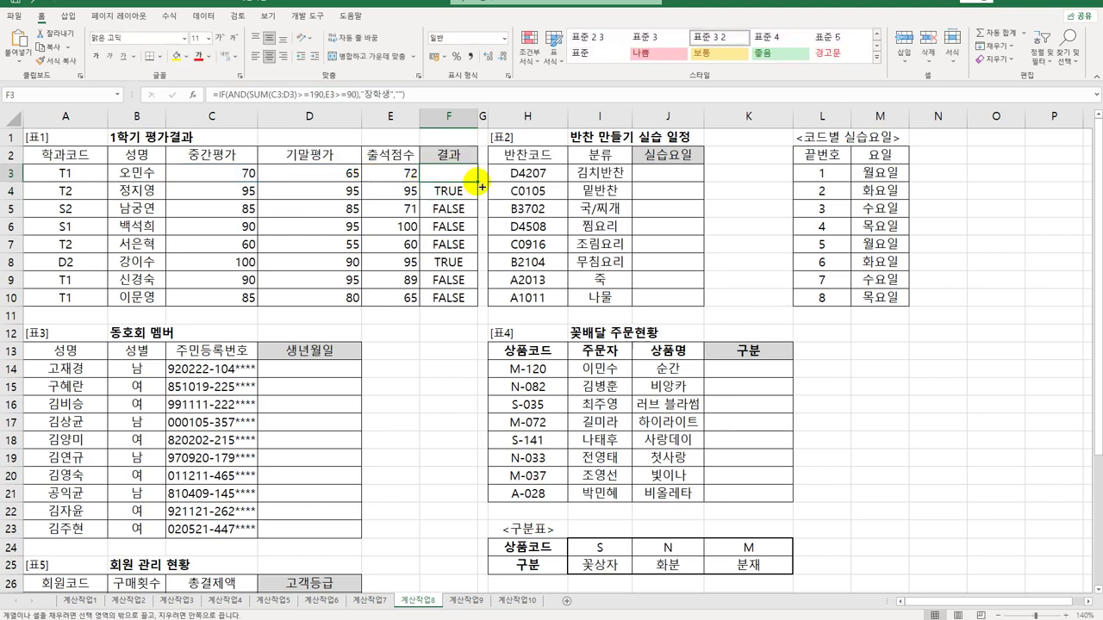
pyautogui.moveTo(476, 183); pyautogui.dragTo(465, 303)
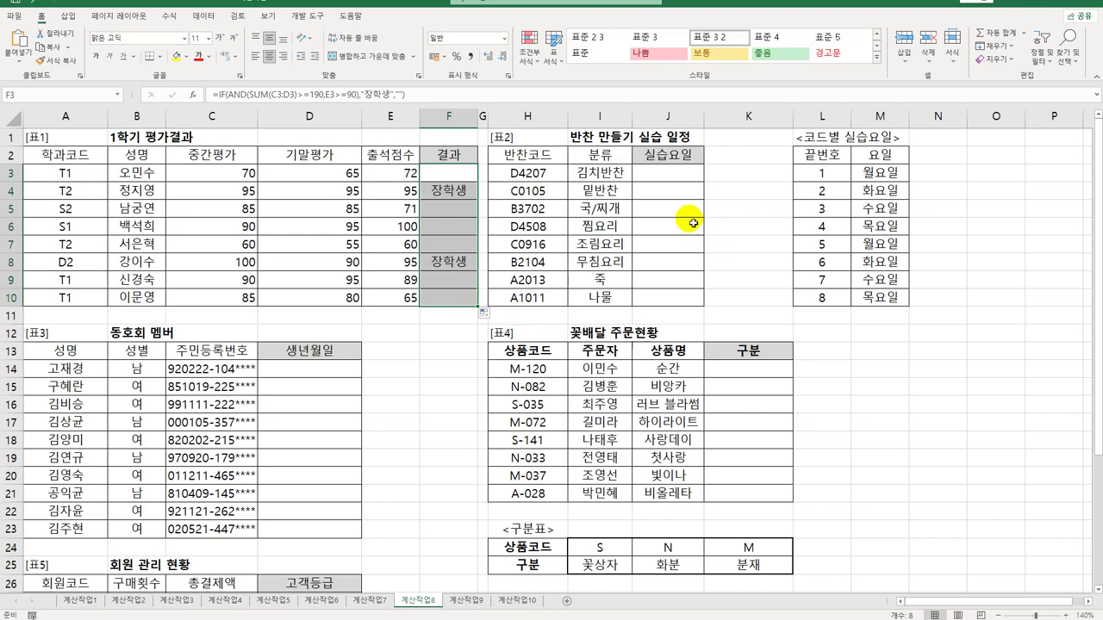
# - Examine the 반찬코드 values in H3:H10, the 끝번호 and 요일 table in L3:M10, and the 실습요일 range J3:J10
pyautogui.click(691, 178)
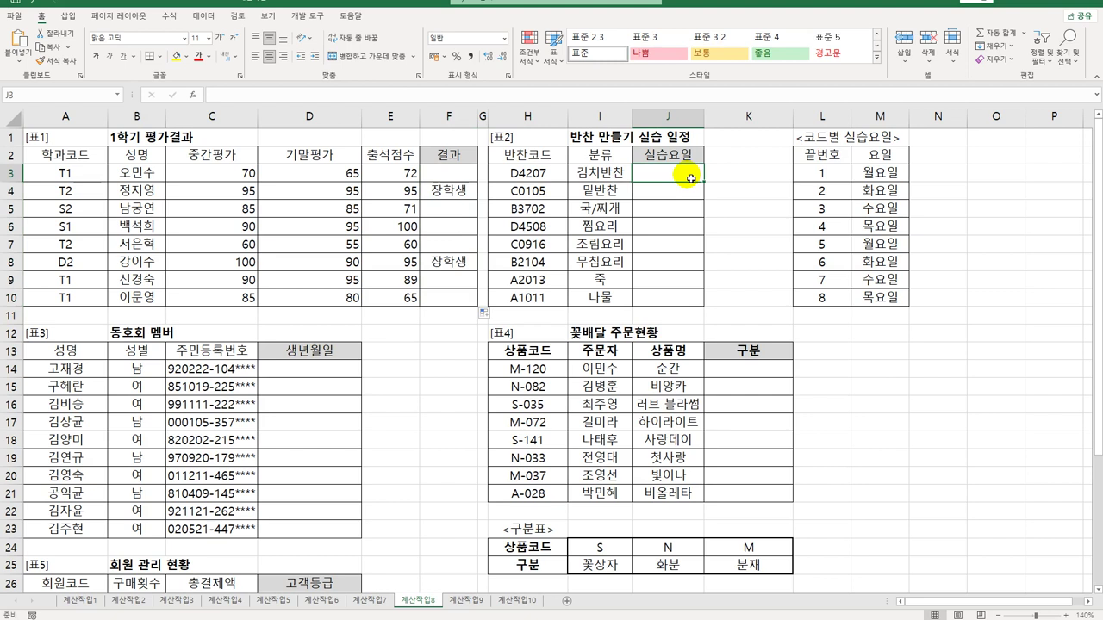
pyautogui.moveTo(539, 175); pyautogui.dragTo(545, 305)
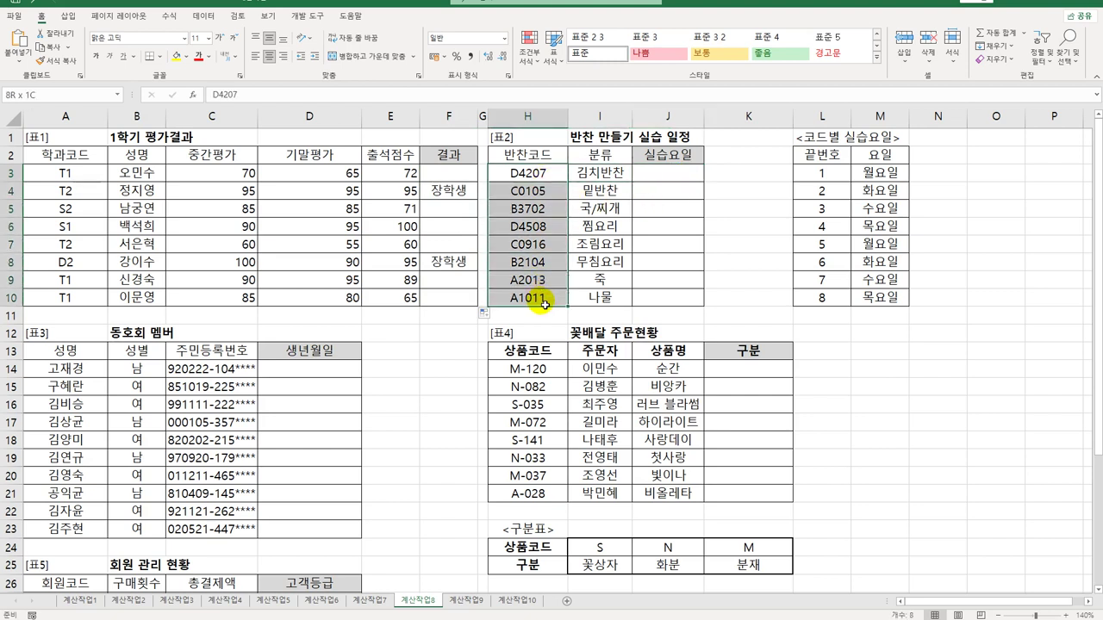
pyautogui.moveTo(835, 172); pyautogui.dragTo(871, 300)
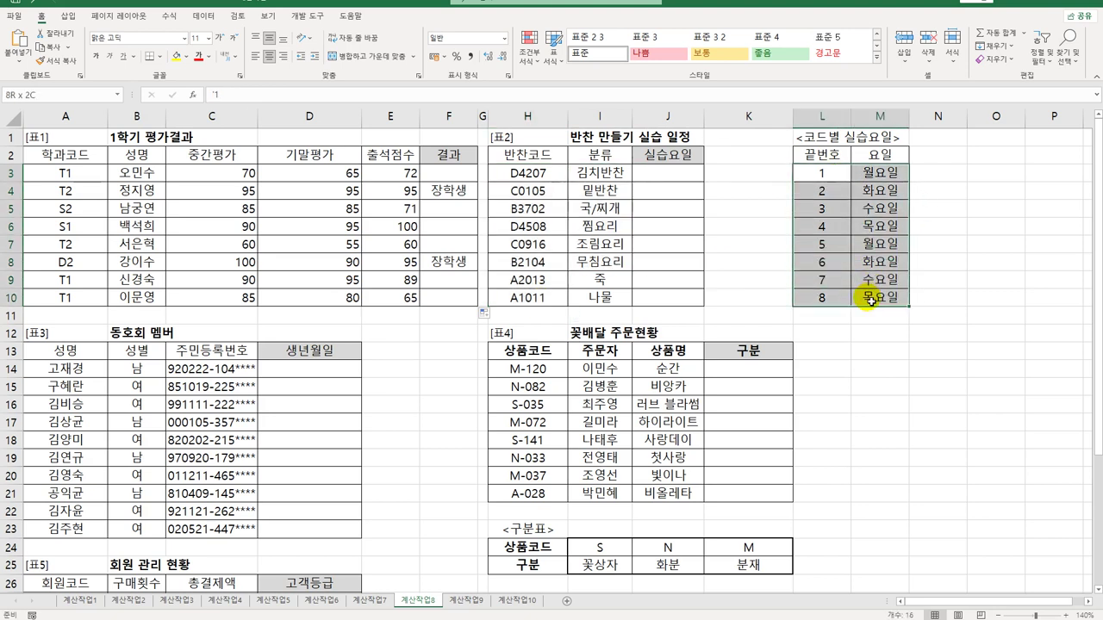
pyautogui.moveTo(880, 172); pyautogui.dragTo(872, 297)
pyautogui.click(686, 177)
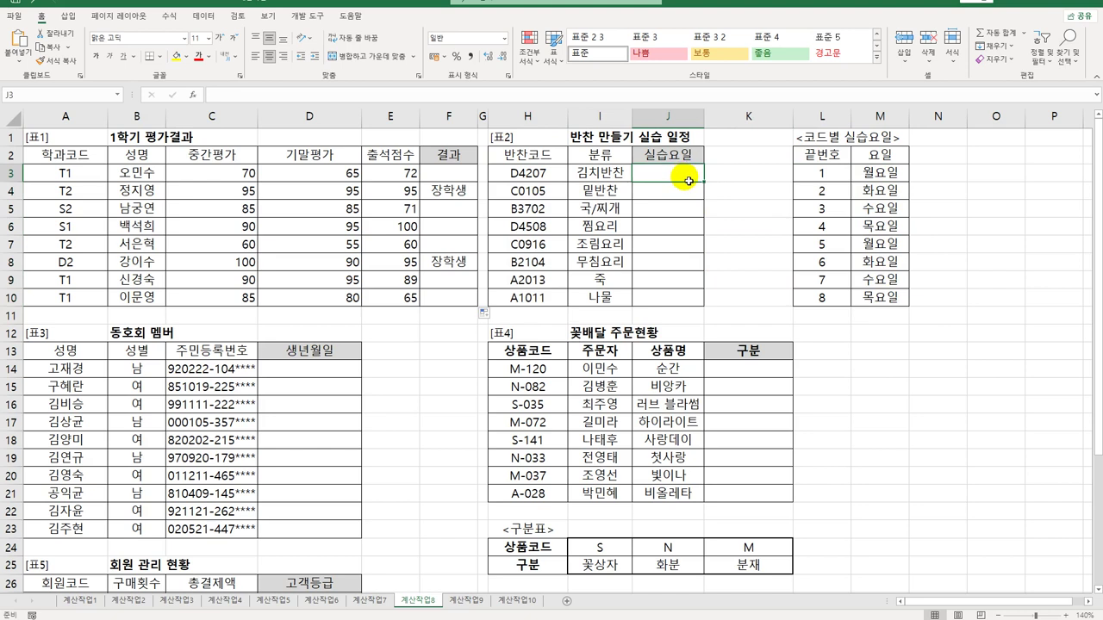
pyautogui.moveTo(686, 177); pyautogui.dragTo(687, 299)
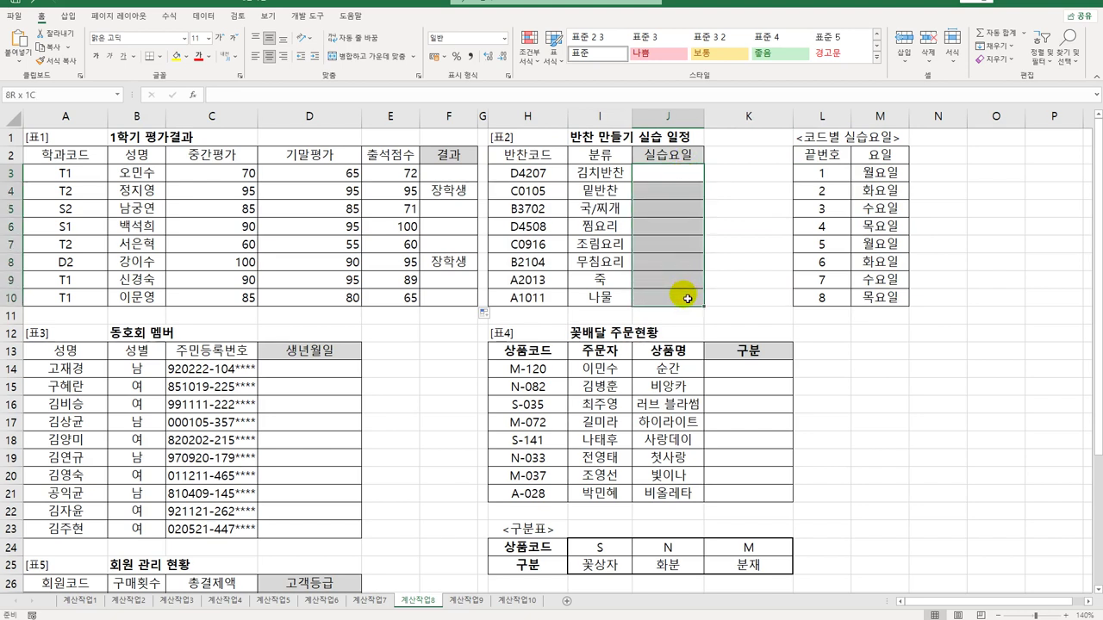
# - Enter a formula in J3 that extracts the last character of the 반찬코드, =RIGHT(H3,1)
pyautogui.click(661, 174)
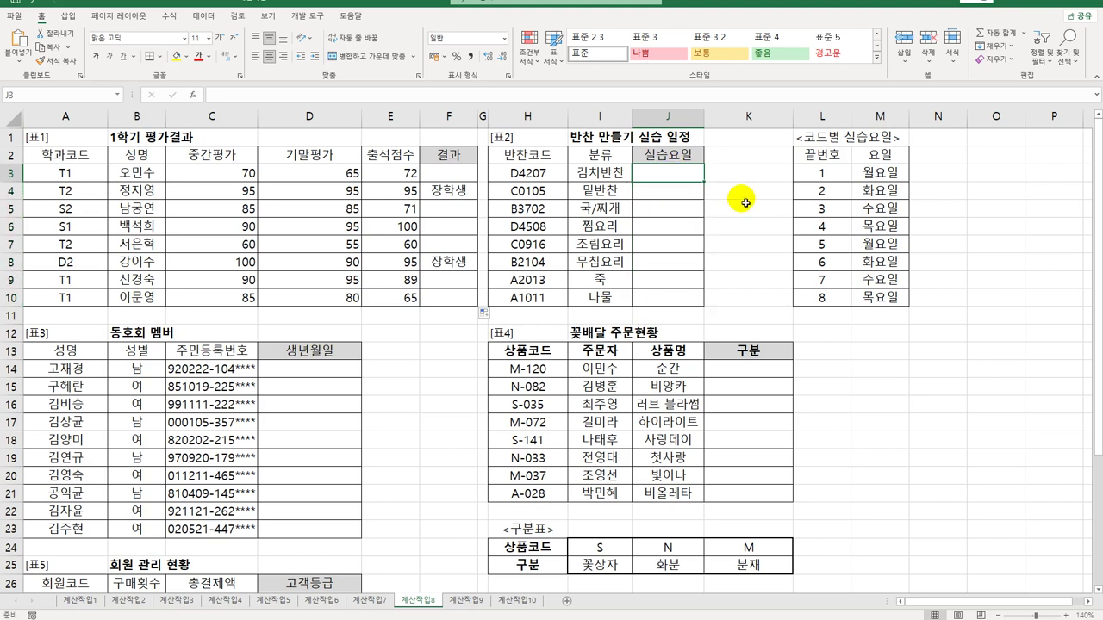
pyautogui.write('=')
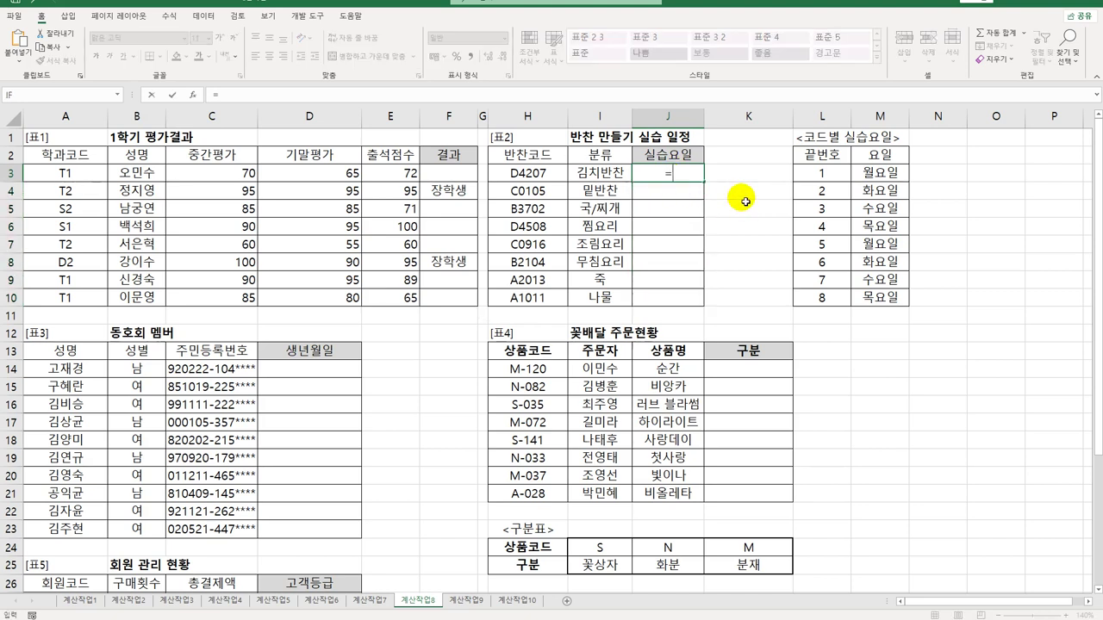
pyautogui.write('RIGHT(')
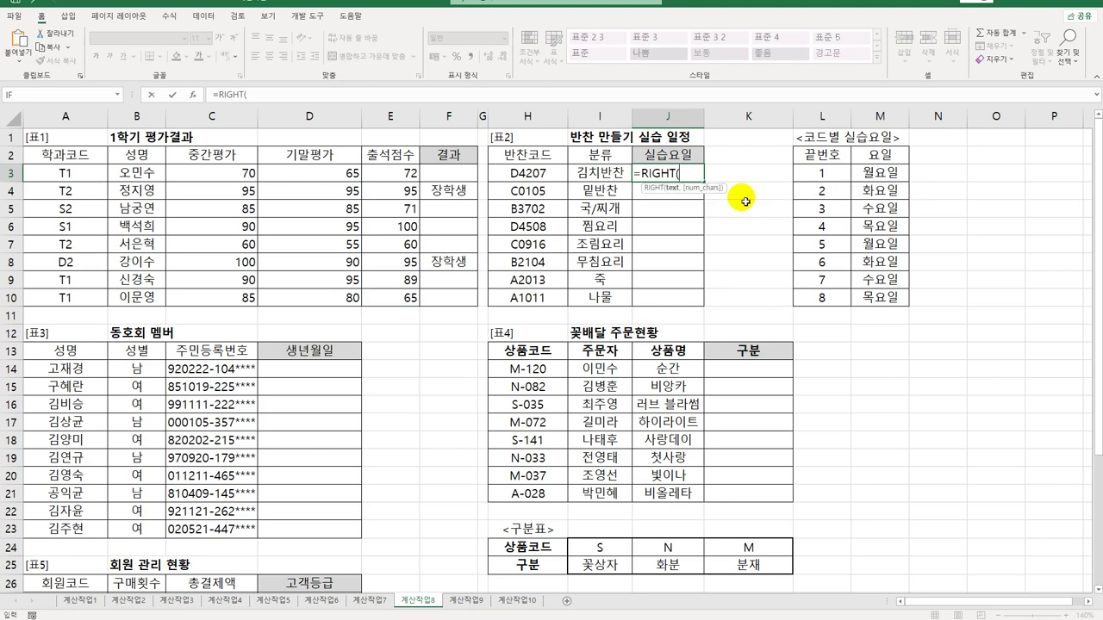
pyautogui.press('Left')
pyautogui.press('Left')
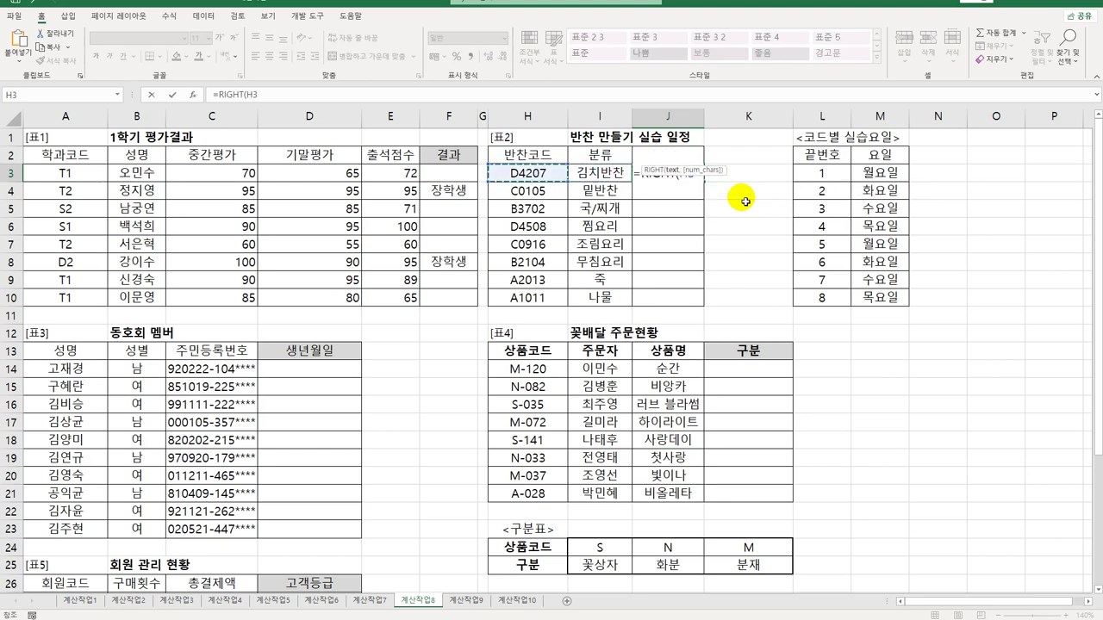
pyautogui.write(',1)')
pyautogui.press('Return')
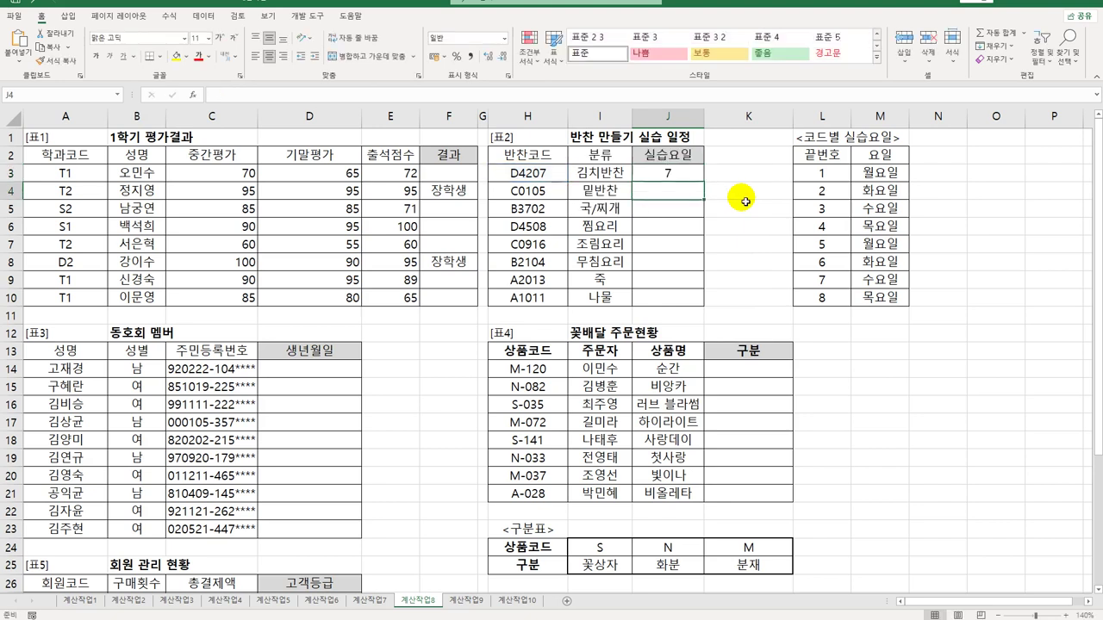
# - Fill the RIGHT formula from J3 down through J10 and compare the extracted digits with the 끝번호 table
pyautogui.click(698, 178)
pyautogui.moveTo(704, 181); pyautogui.dragTo(699, 312)
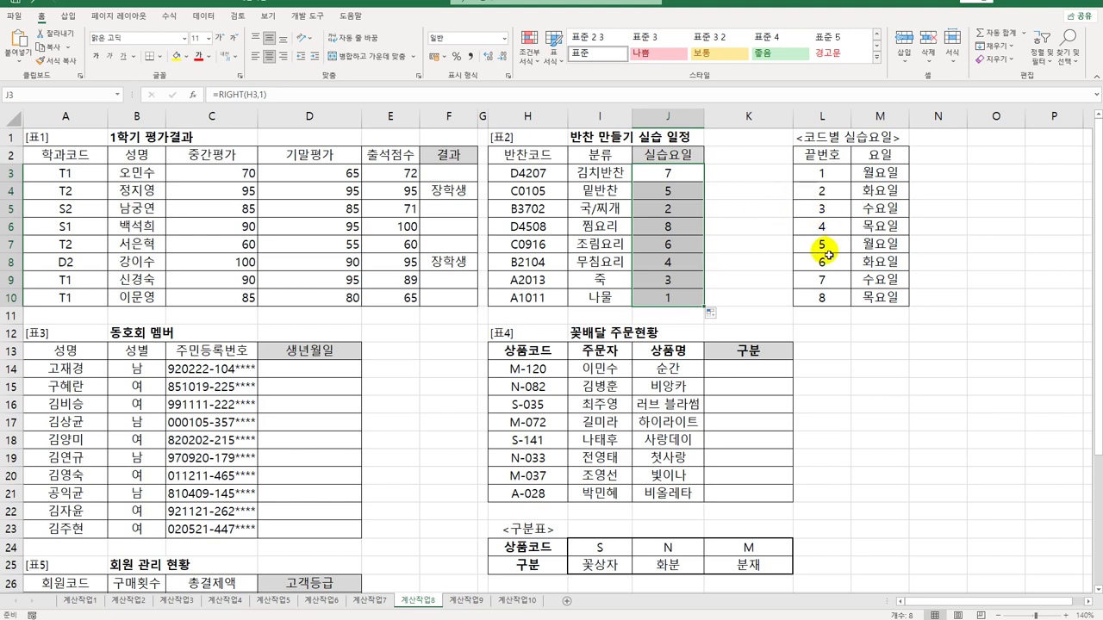
pyautogui.click(670, 176)
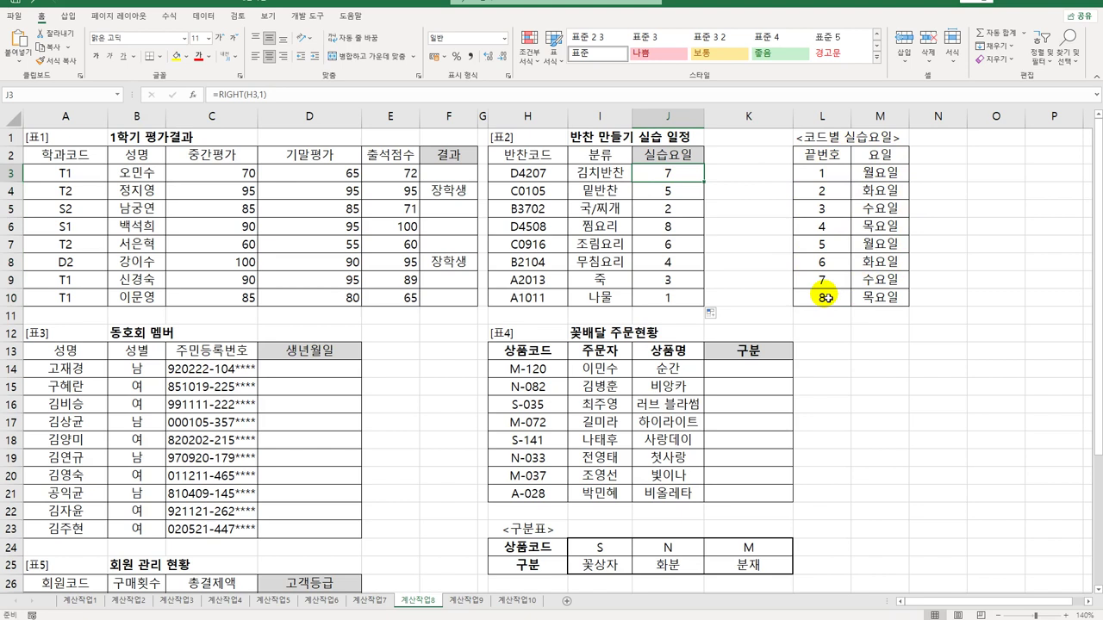
# - Nest the RIGHT formula in J3 inside VLOOKUP as the lookup value, with the absolute range $L$3:$M$10 as the table array
pyautogui.doubleClick(678, 176)
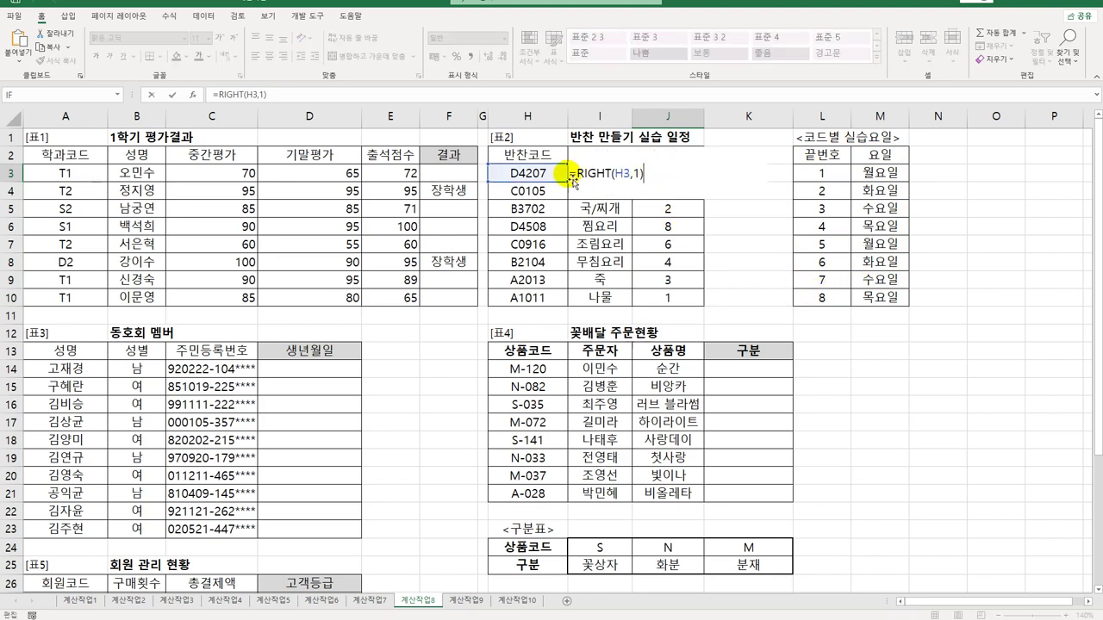
pyautogui.write('VL')
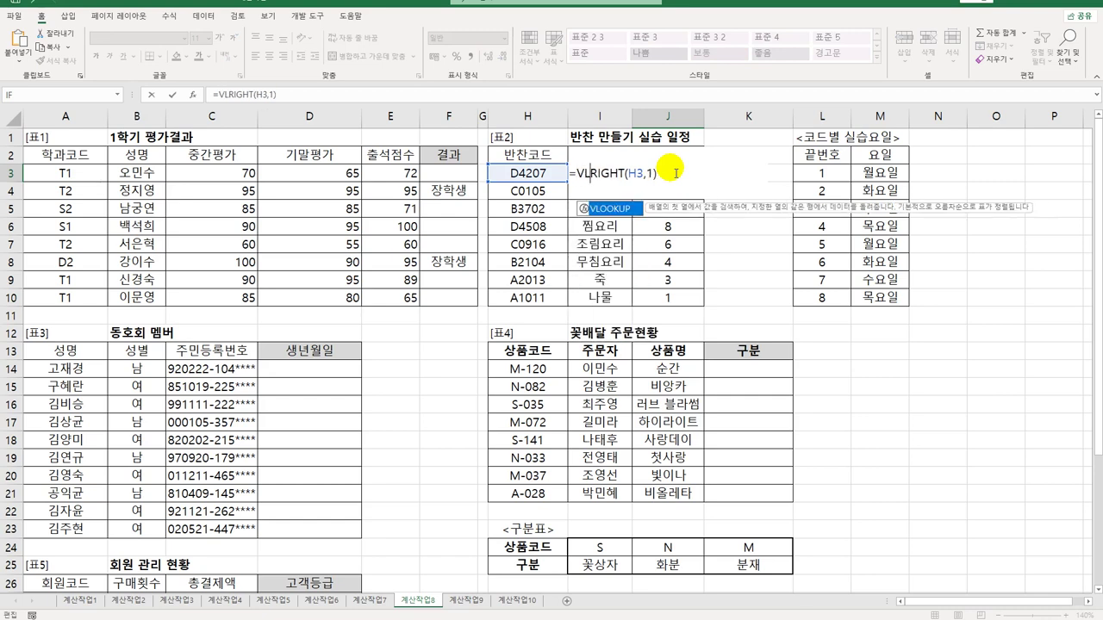
pyautogui.press('Tab')
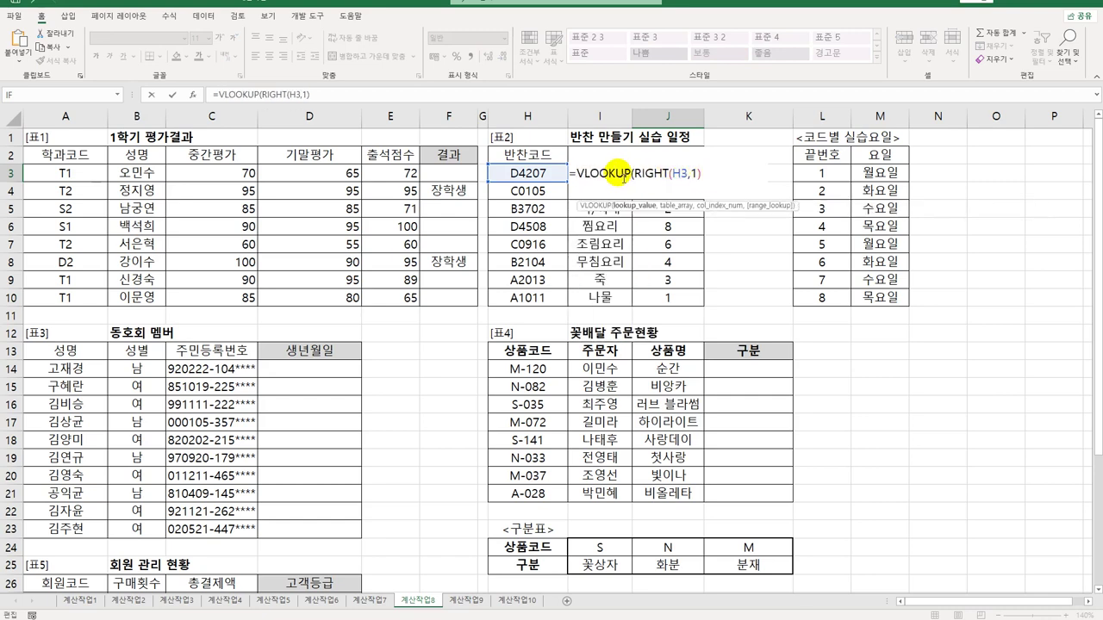
pyautogui.click(193, 94)
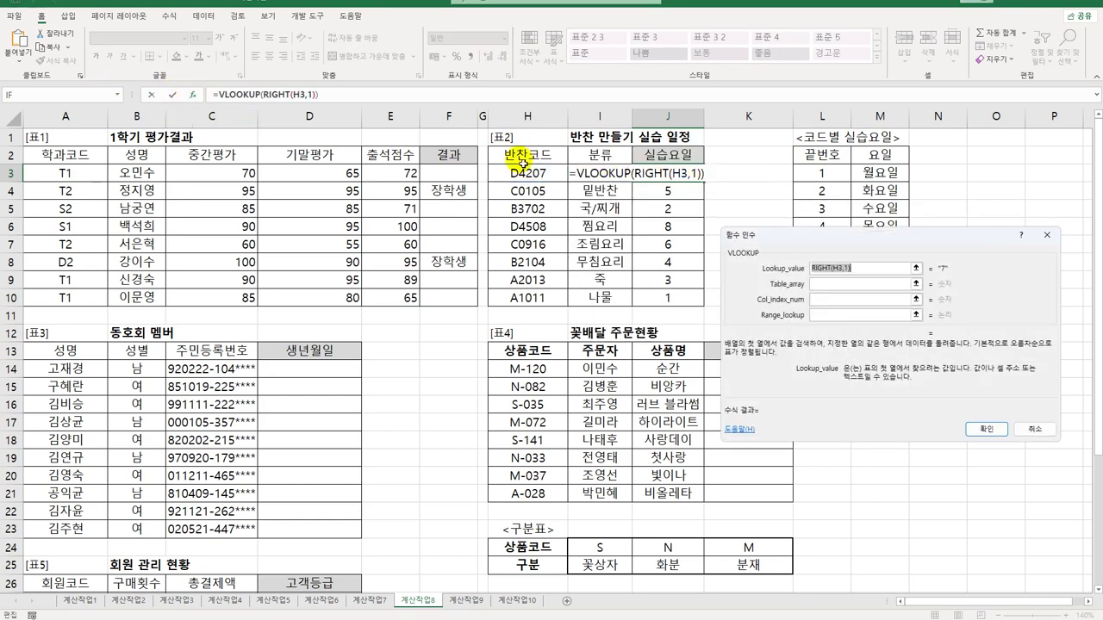
pyautogui.moveTo(816, 240); pyautogui.dragTo(626, 296)
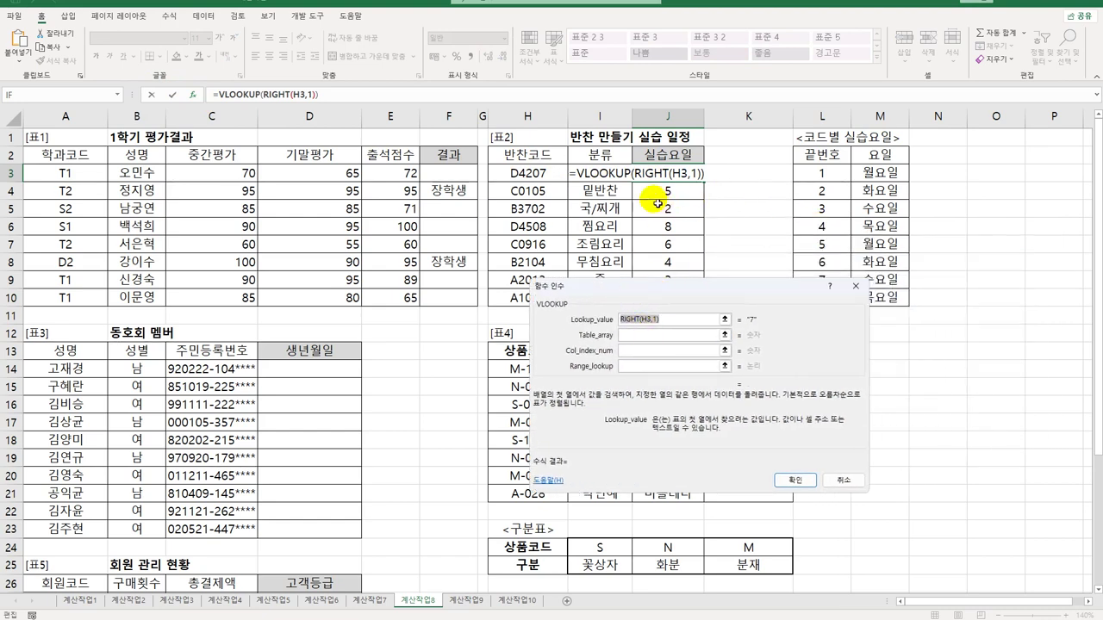
pyautogui.click(635, 335)
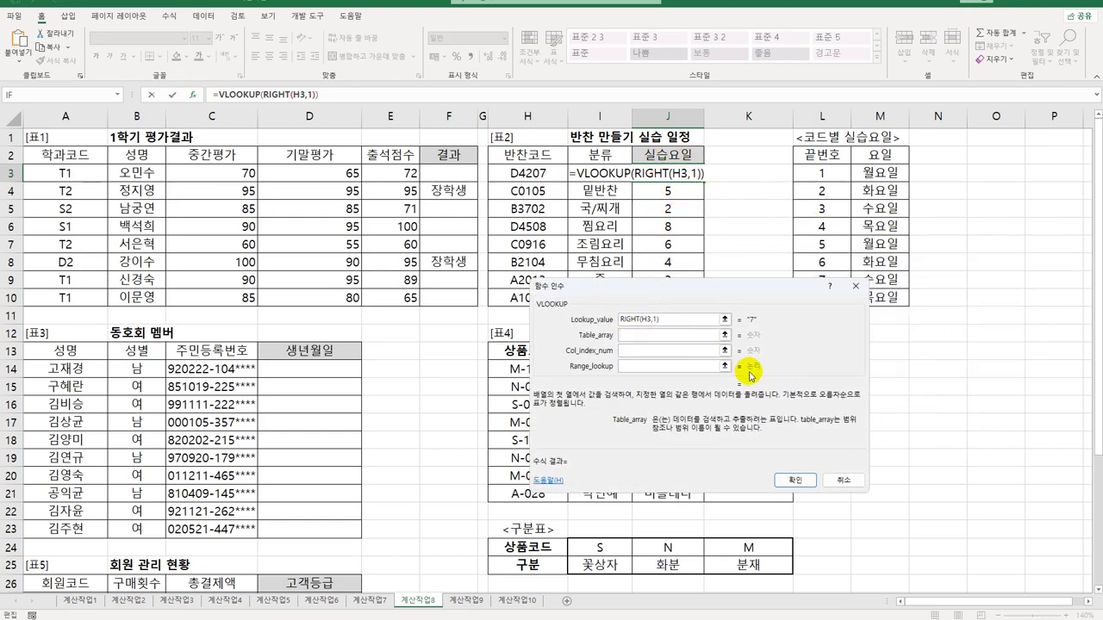
pyautogui.moveTo(823, 172); pyautogui.dragTo(861, 297)
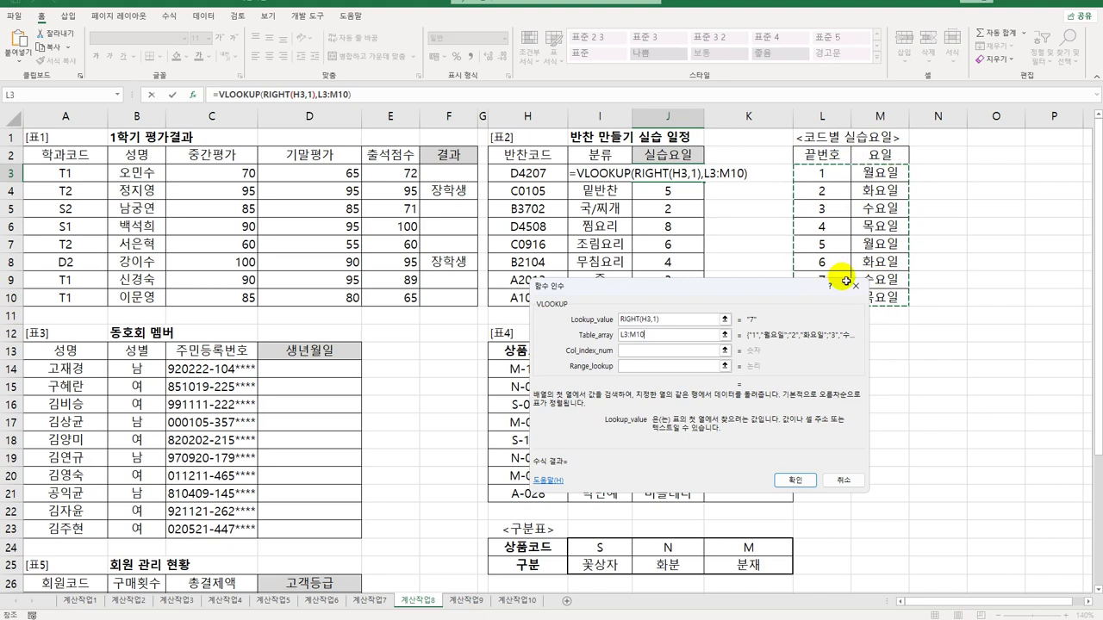
pyautogui.press('F4')
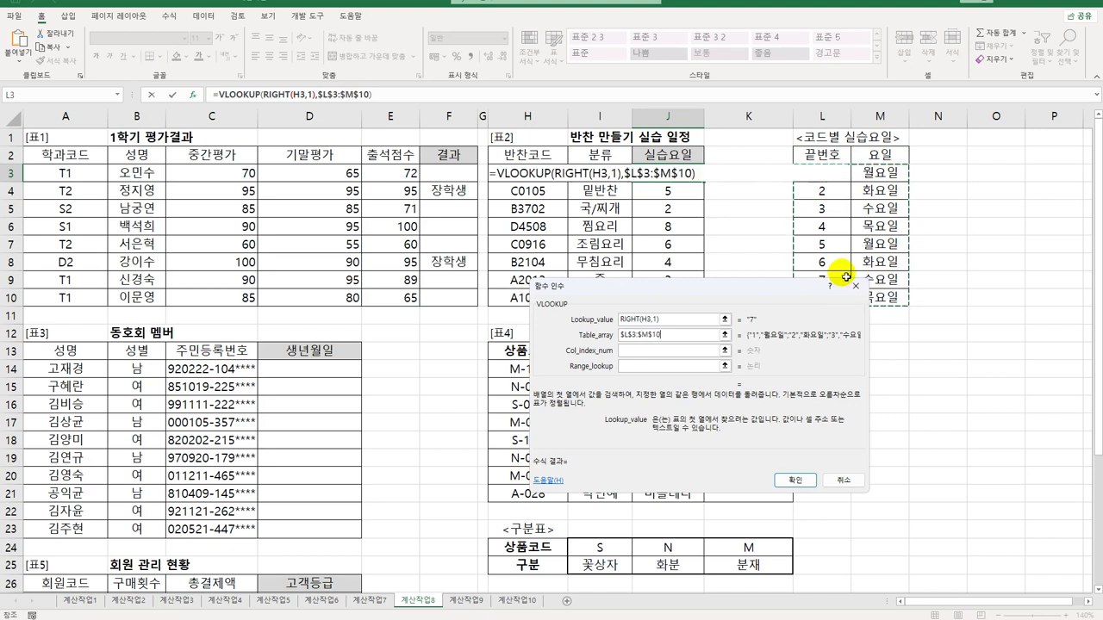
# - Complete the J3 VLOOKUP with column index 2 and range lookup 0, fill it down to J10, and review the formula
pyautogui.click(675, 353)
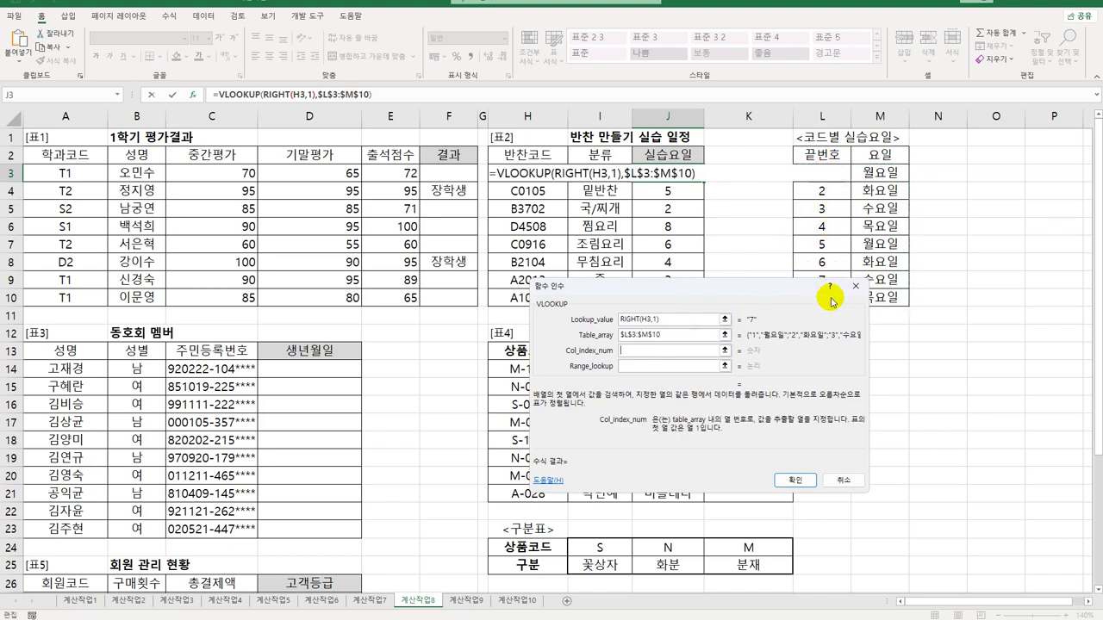
pyautogui.write('2')
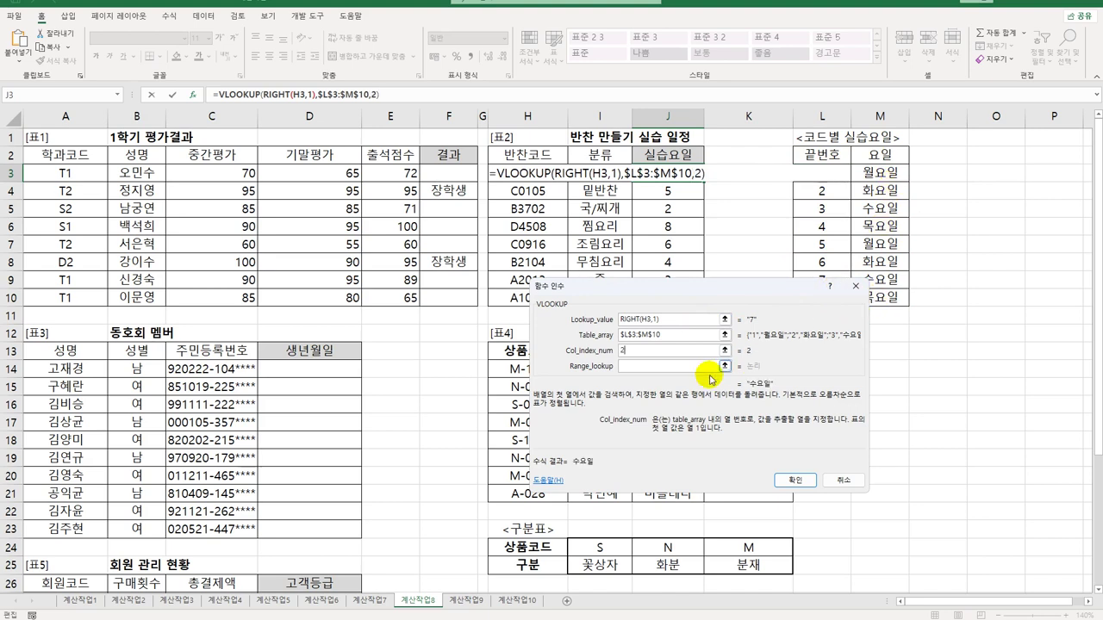
pyautogui.click(652, 367)
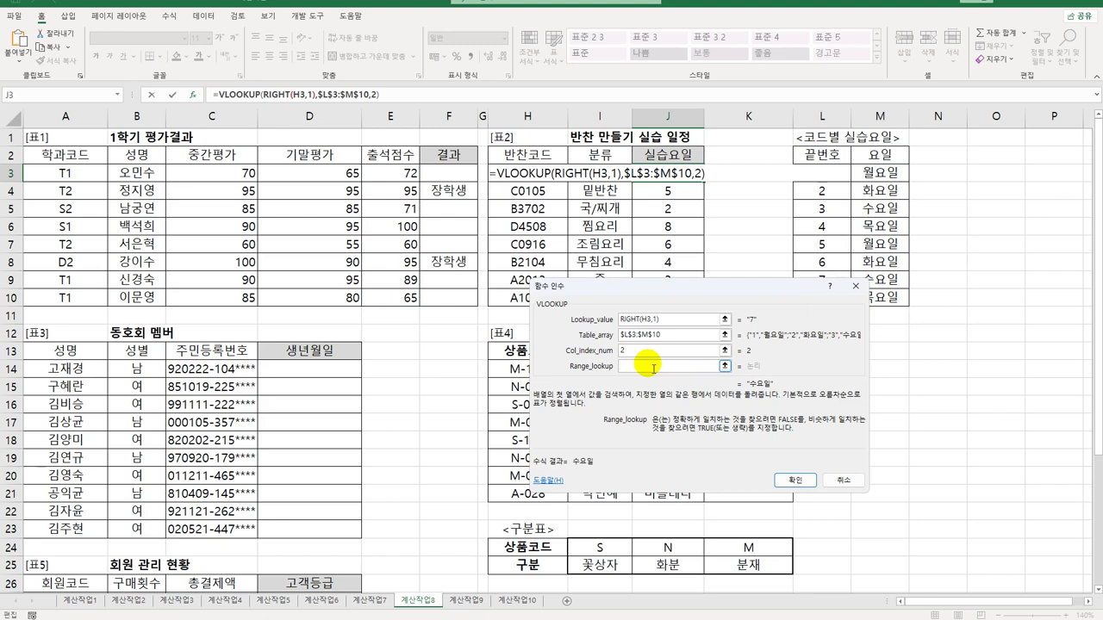
pyautogui.write('0')
pyautogui.press('Return')
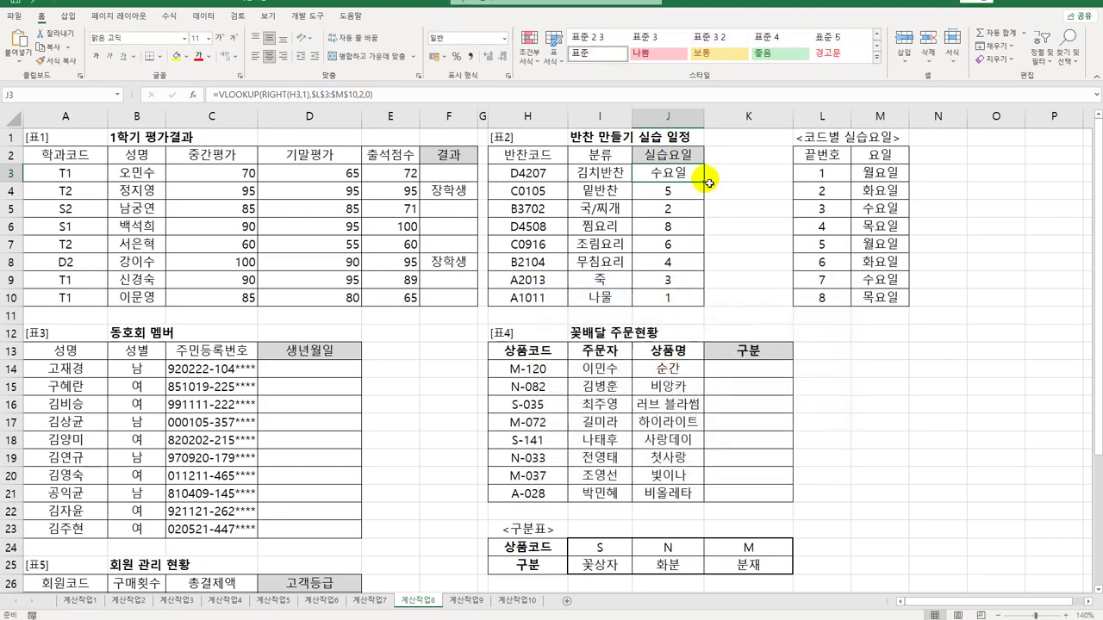
pyautogui.moveTo(706, 182); pyautogui.dragTo(696, 302)
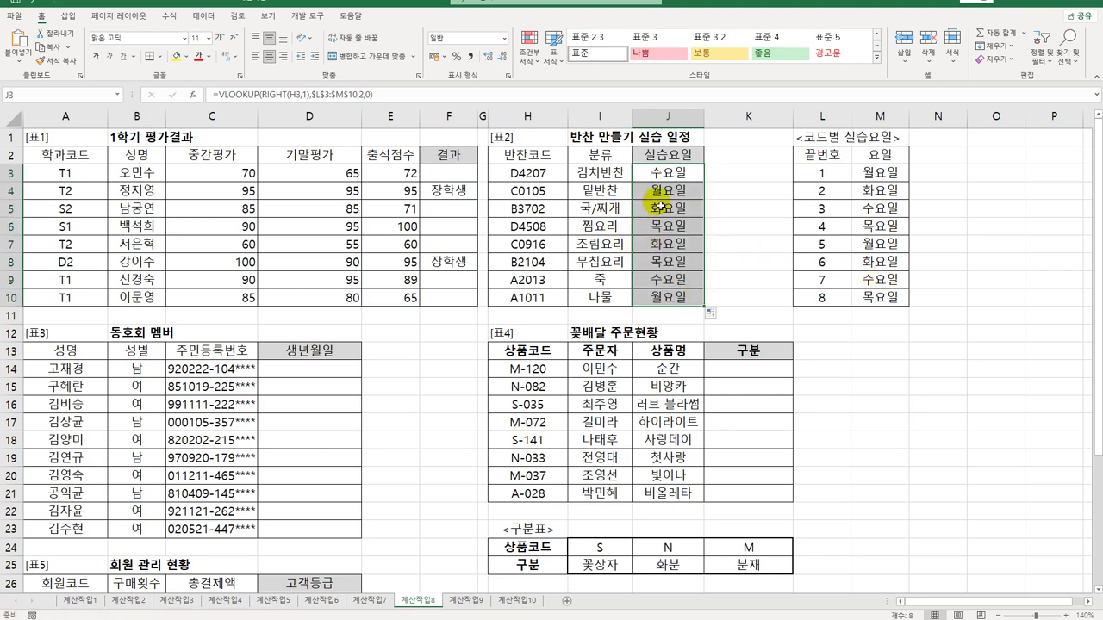
pyautogui.doubleClick(660, 176)
pyautogui.click(677, 172)
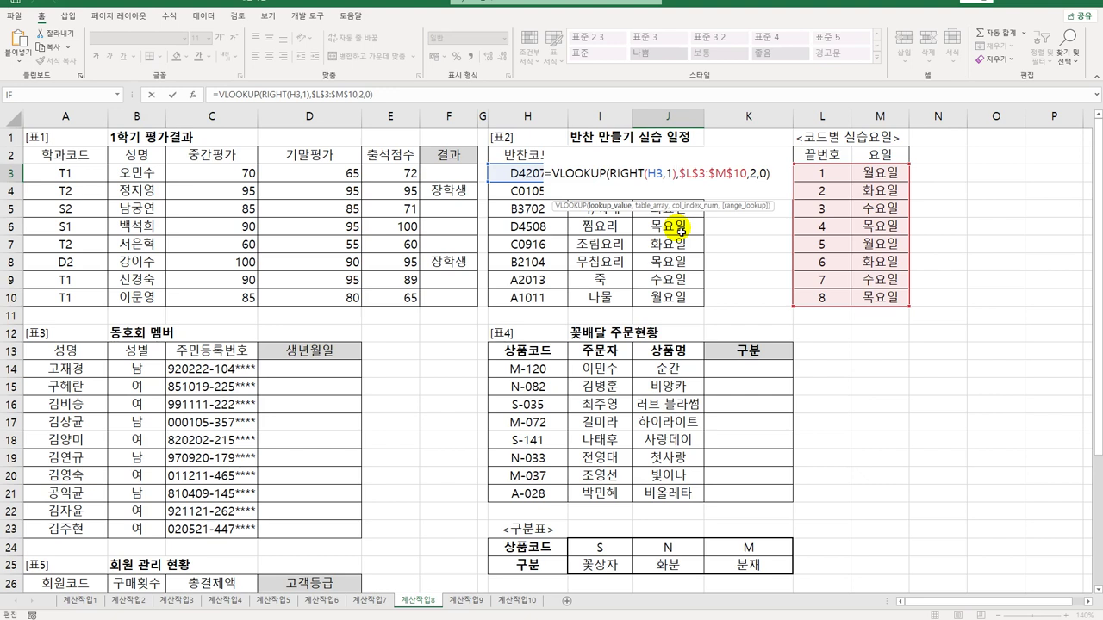
pyautogui.press('Return')
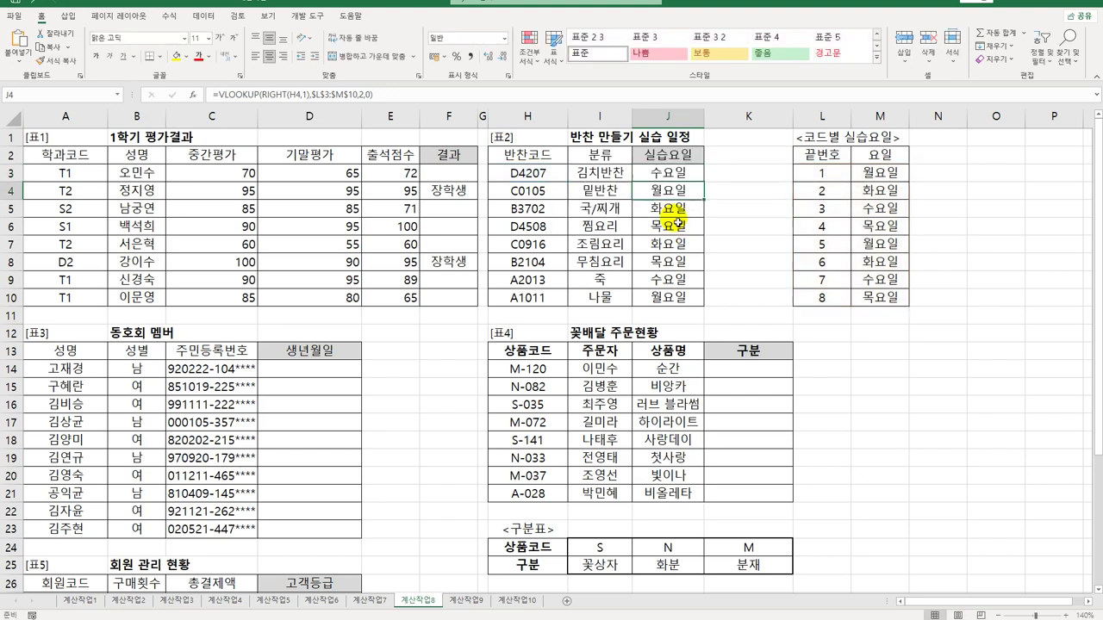
pyautogui.click(689, 180)
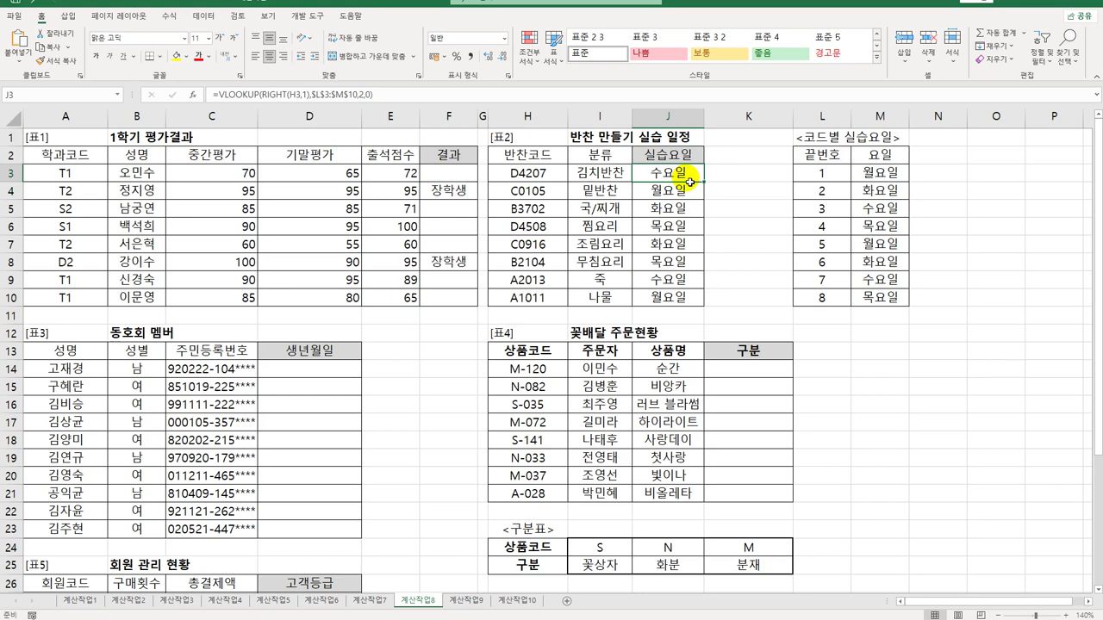
# - Extract the eighth character of the 주민등록번호 in 표3 with =MID(C14,8,1) in D14, and fill it down to D23
pyautogui.click(299, 370)
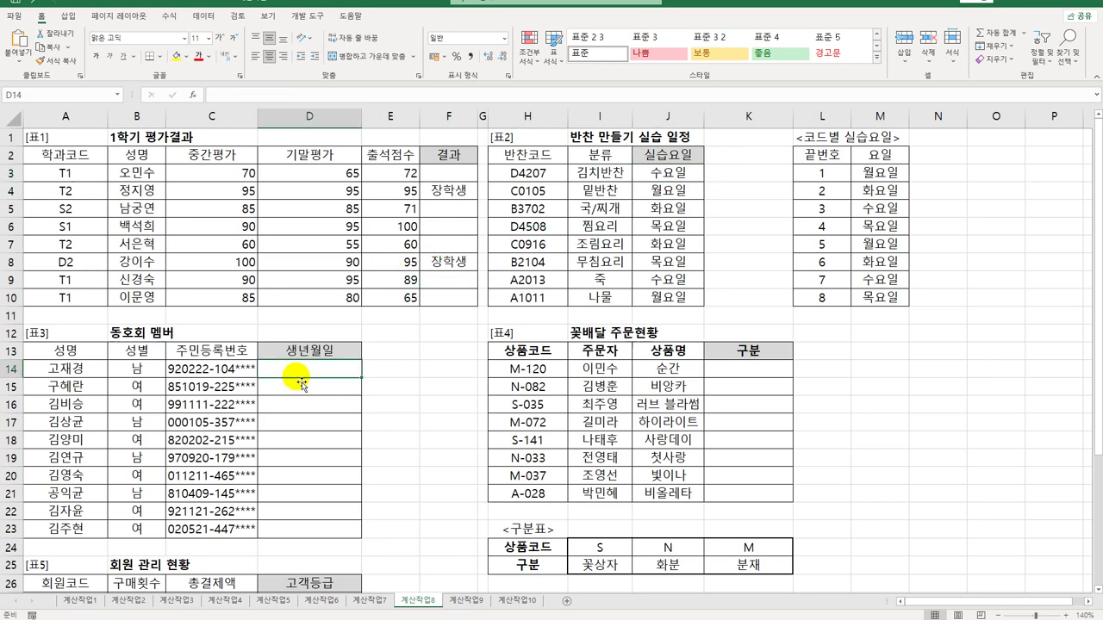
pyautogui.scroll(-3, 299, 370)
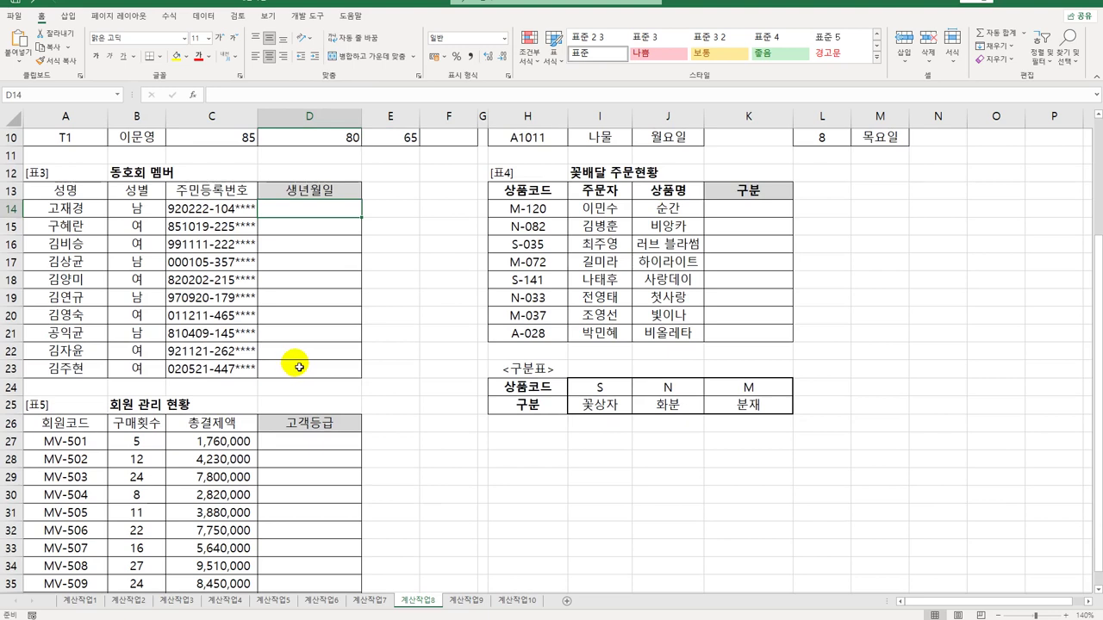
pyautogui.moveTo(230, 210); pyautogui.dragTo(211, 370)
pyautogui.moveTo(224, 339); pyautogui.dragTo(219, 361)
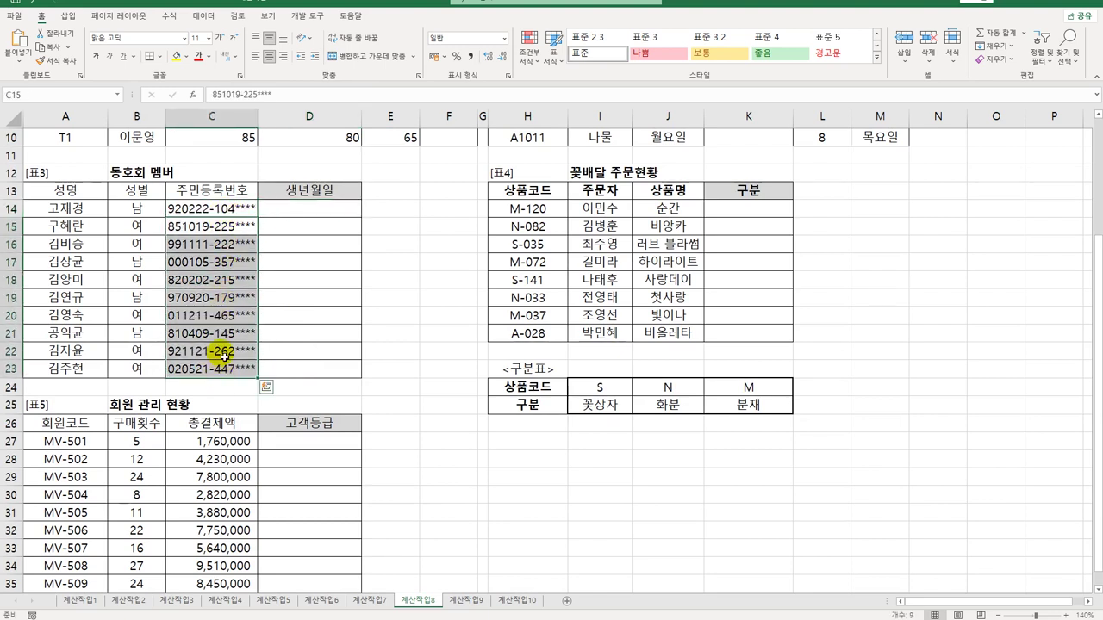
pyautogui.moveTo(225, 208); pyautogui.dragTo(223, 373)
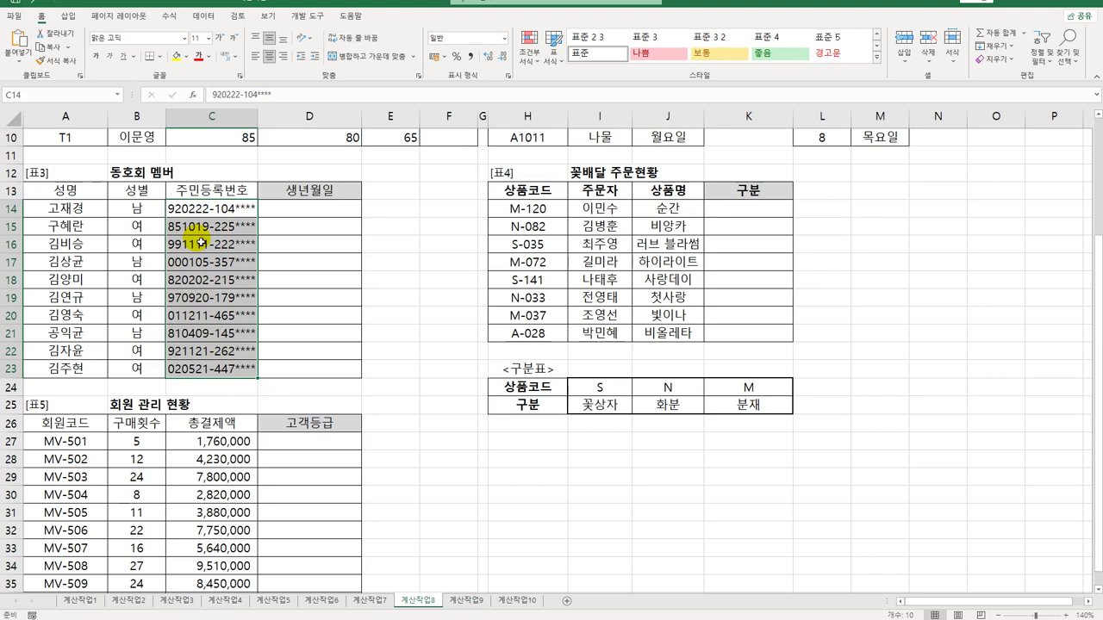
pyautogui.click(293, 210)
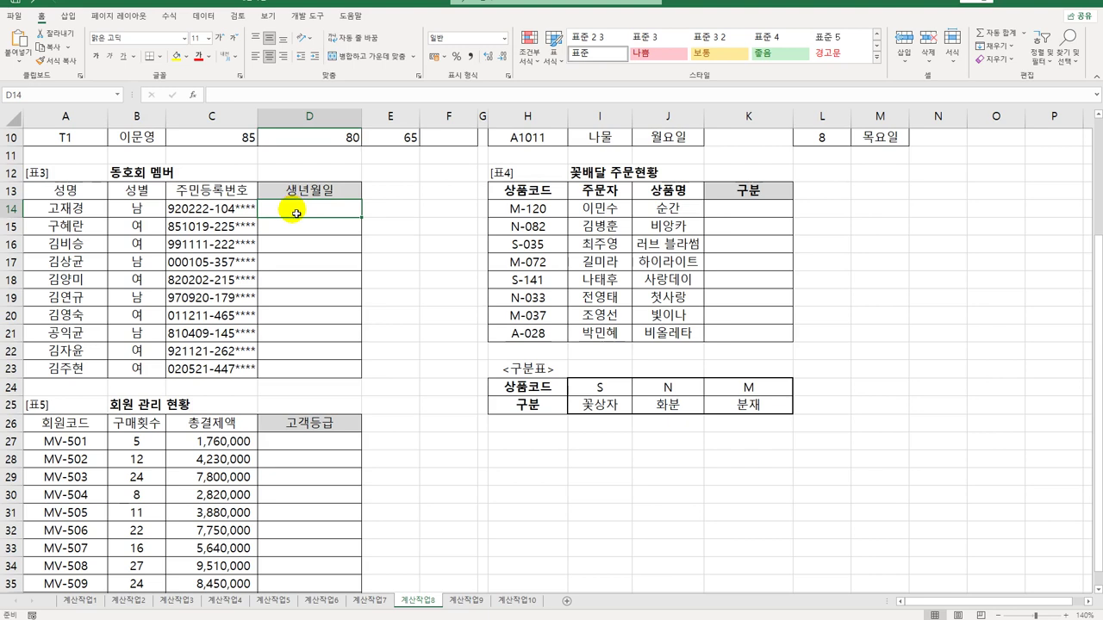
pyautogui.write('=MID(')
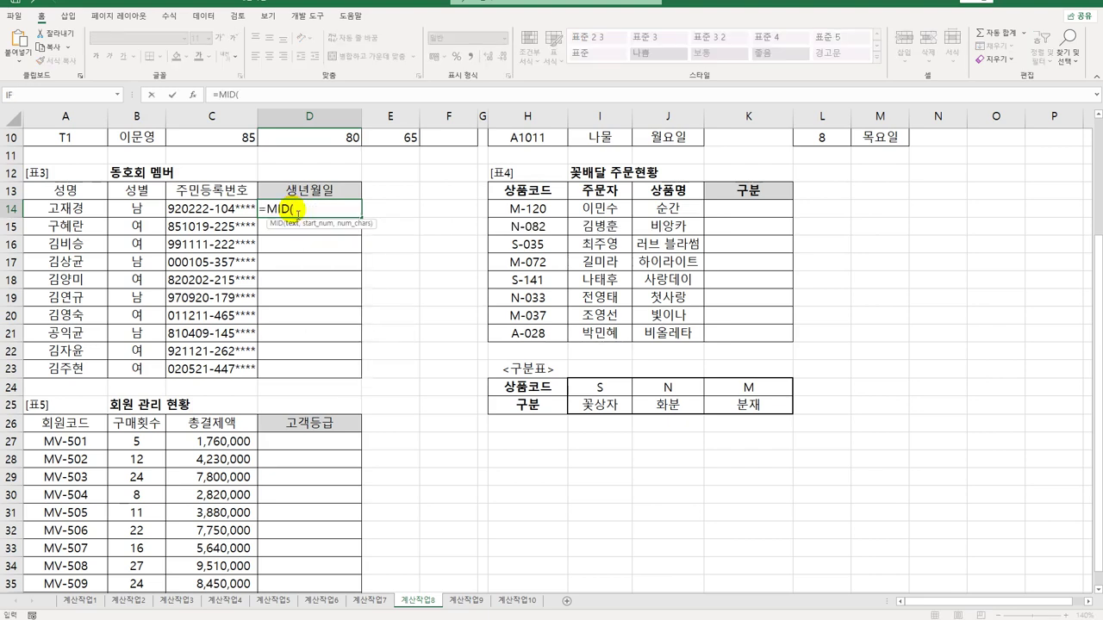
pyautogui.press('Left')
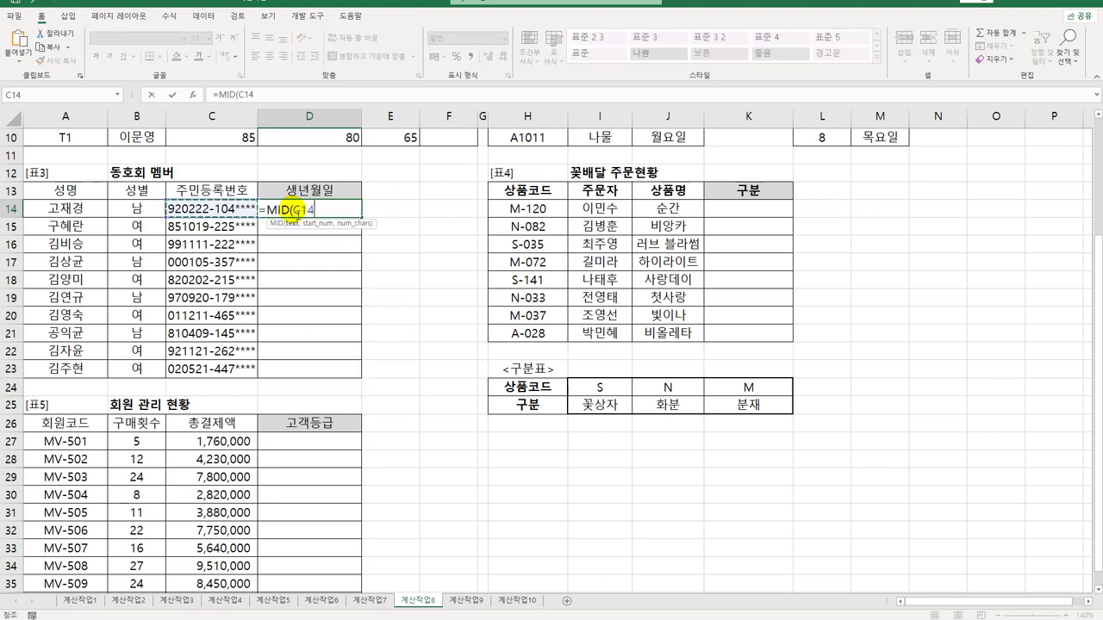
pyautogui.write(',')
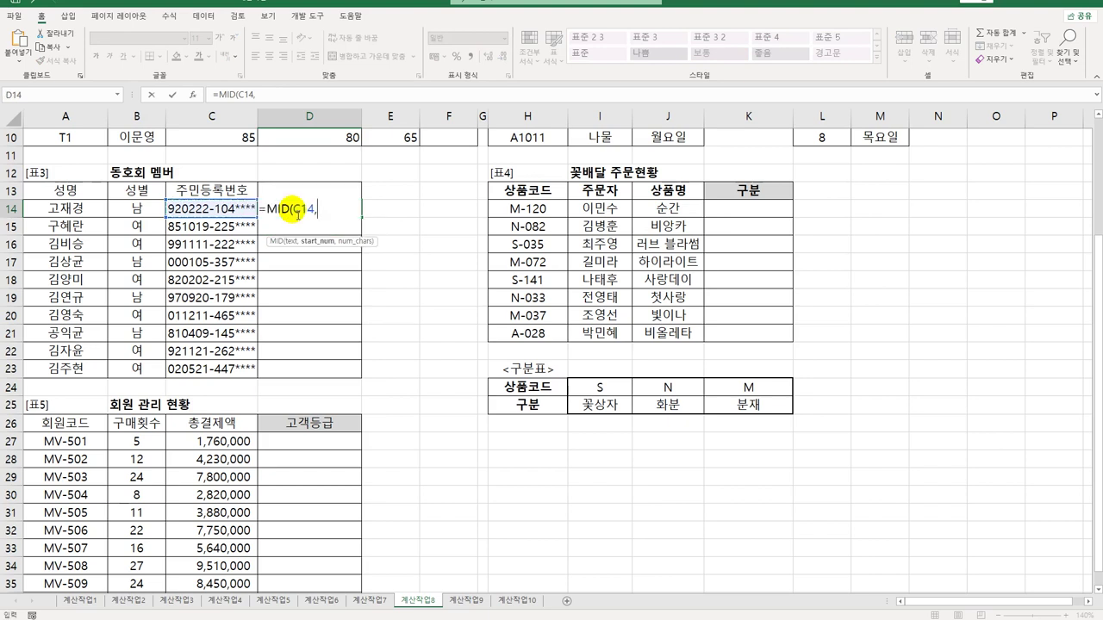
pyautogui.write('8,1)')
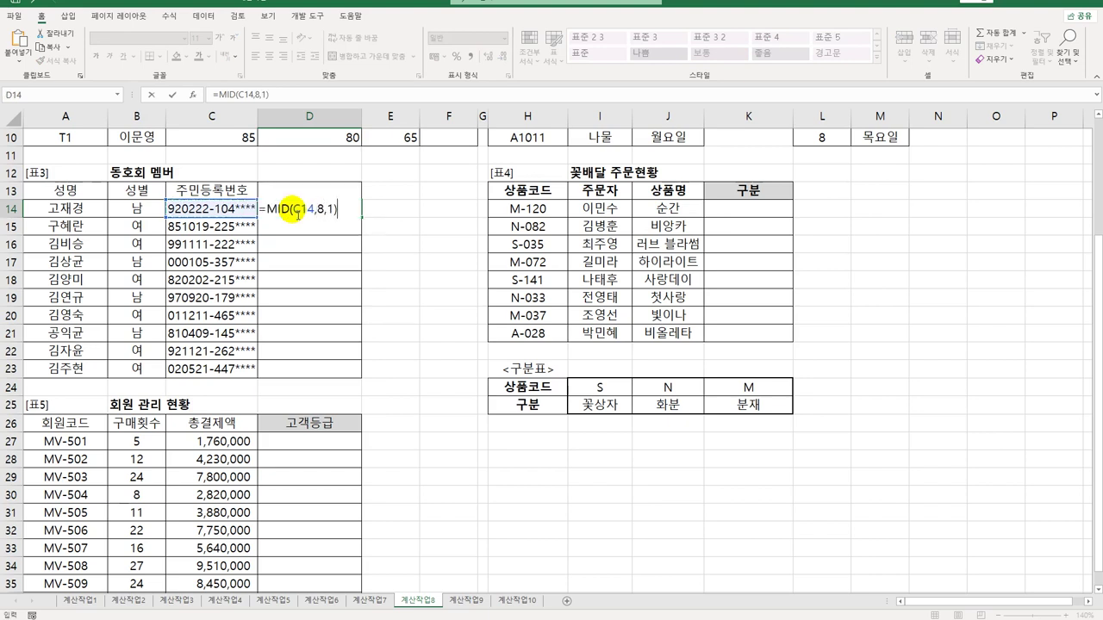
pyautogui.hotkey('ctrl', 'Return')
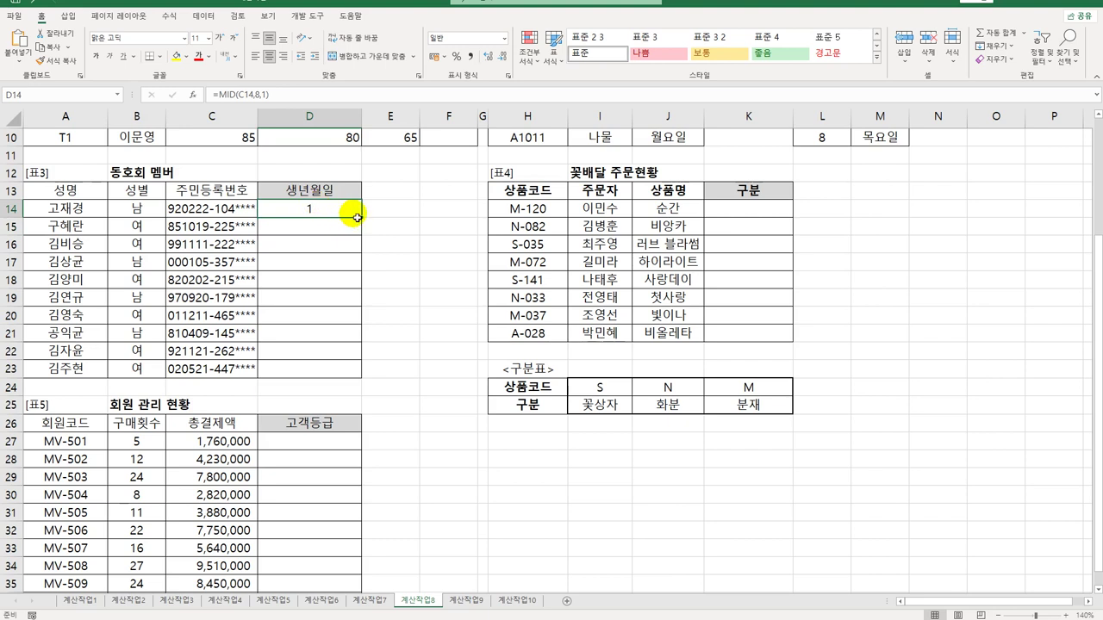
pyautogui.moveTo(357, 217); pyautogui.dragTo(357, 377)
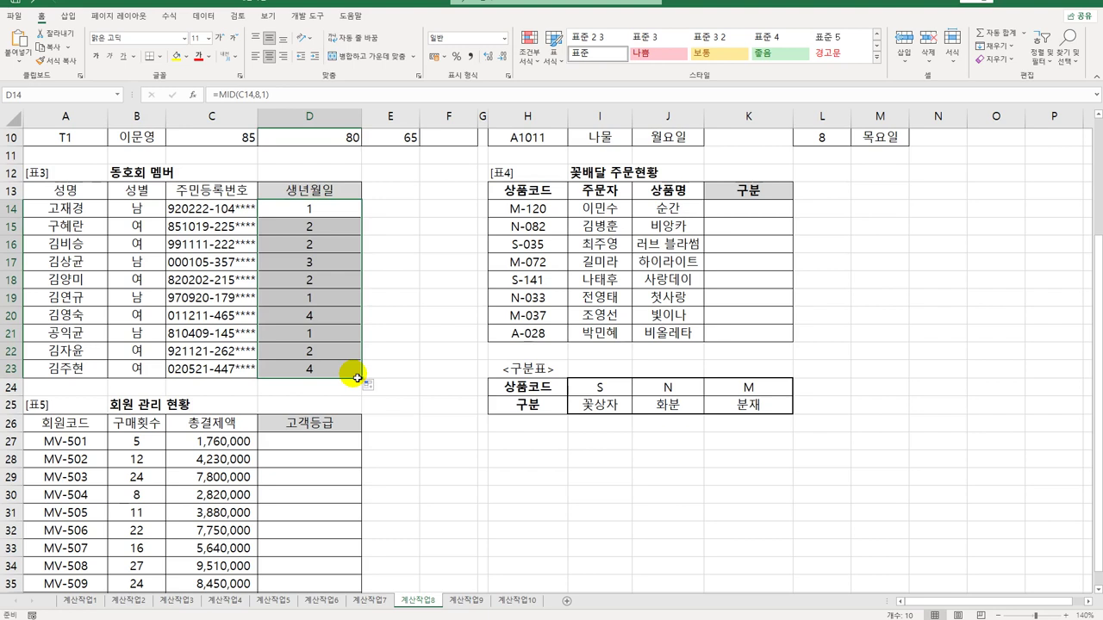
# - Nest the MID formula in D14 inside an IF that returns "19" when the digit is <="2" and "20" otherwise
pyautogui.doubleClick(285, 212)
pyautogui.click(268, 214)
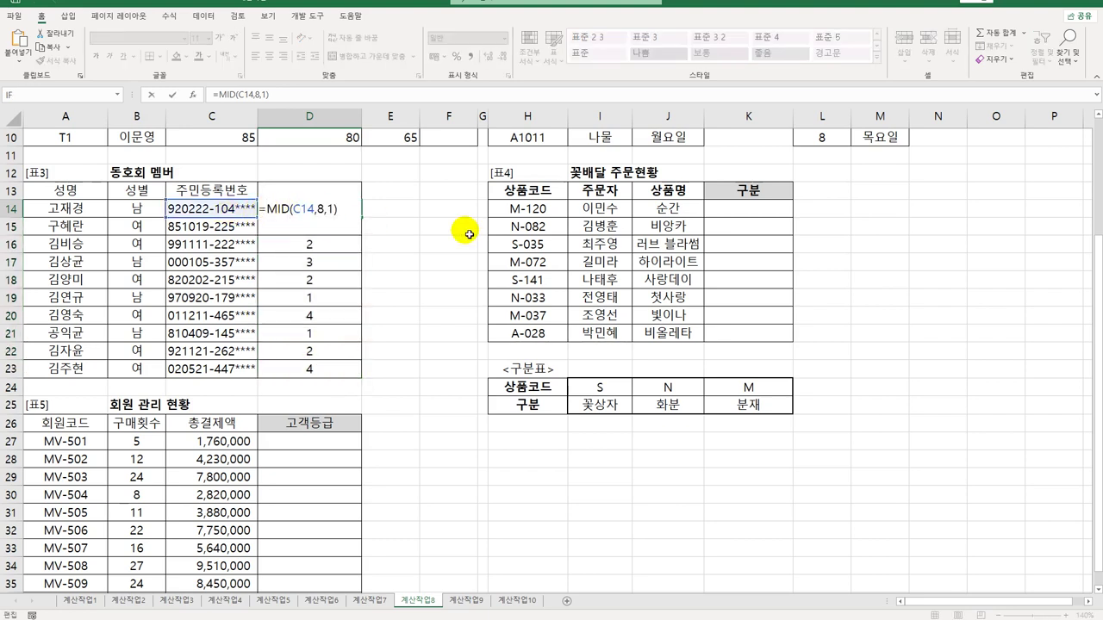
pyautogui.write('IF(')
pyautogui.press('End')
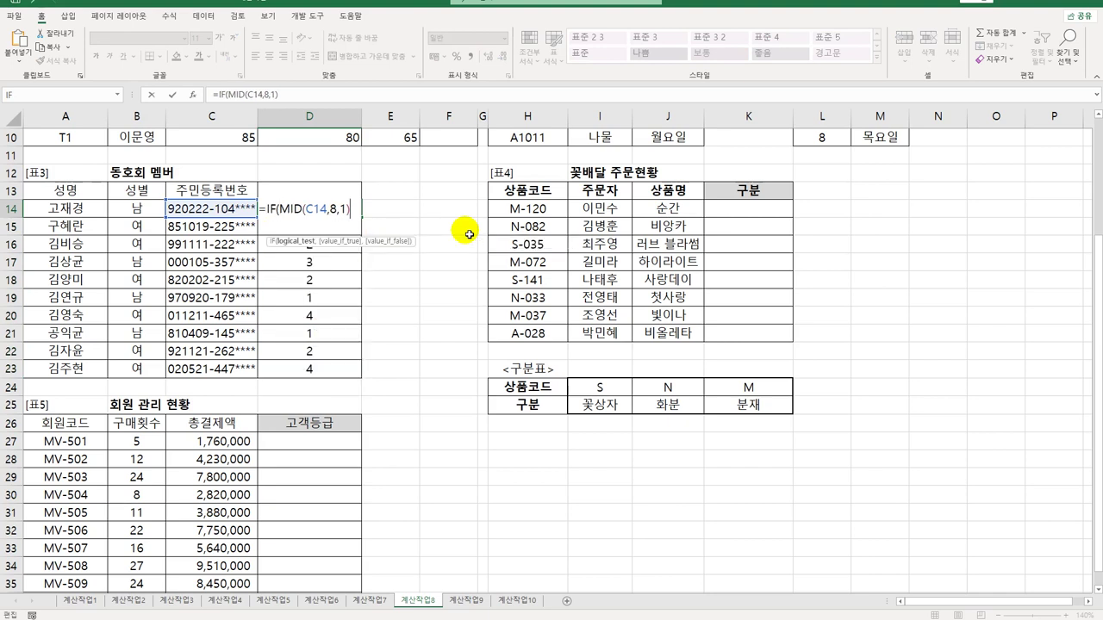
pyautogui.write('<=')
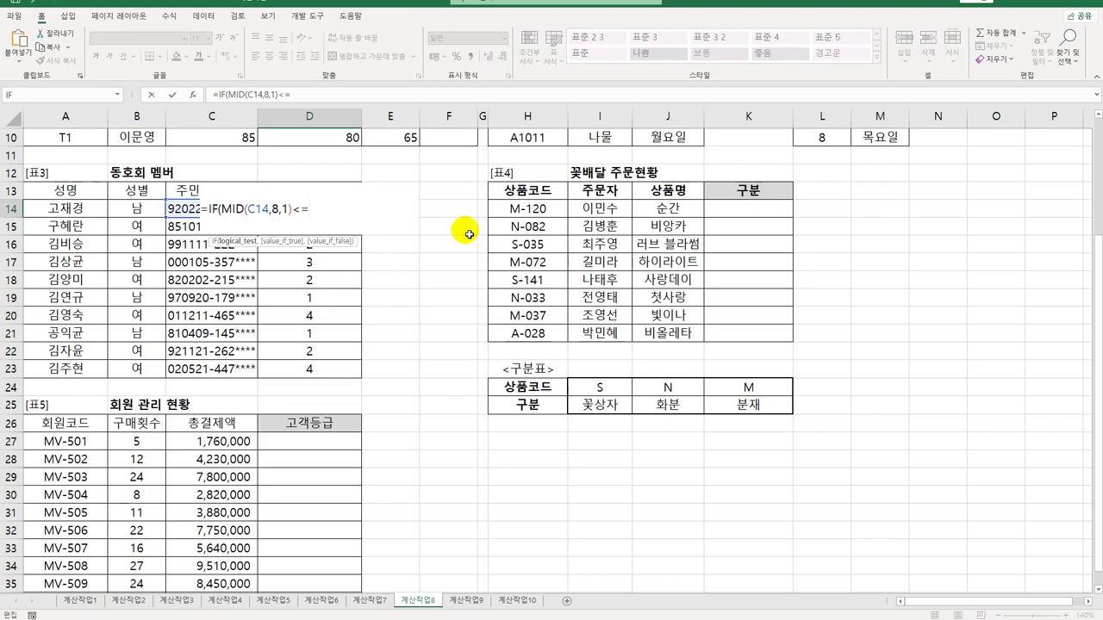
pyautogui.write('"2""')
pyautogui.press('BackSpace')
pyautogui.write(',')
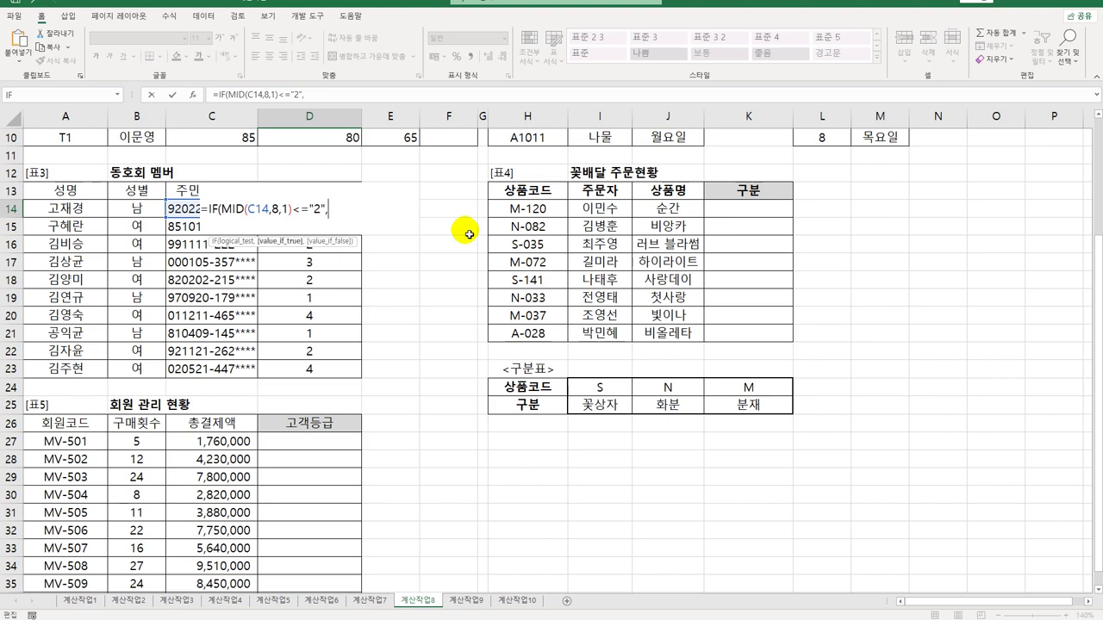
pyautogui.write('"19",')
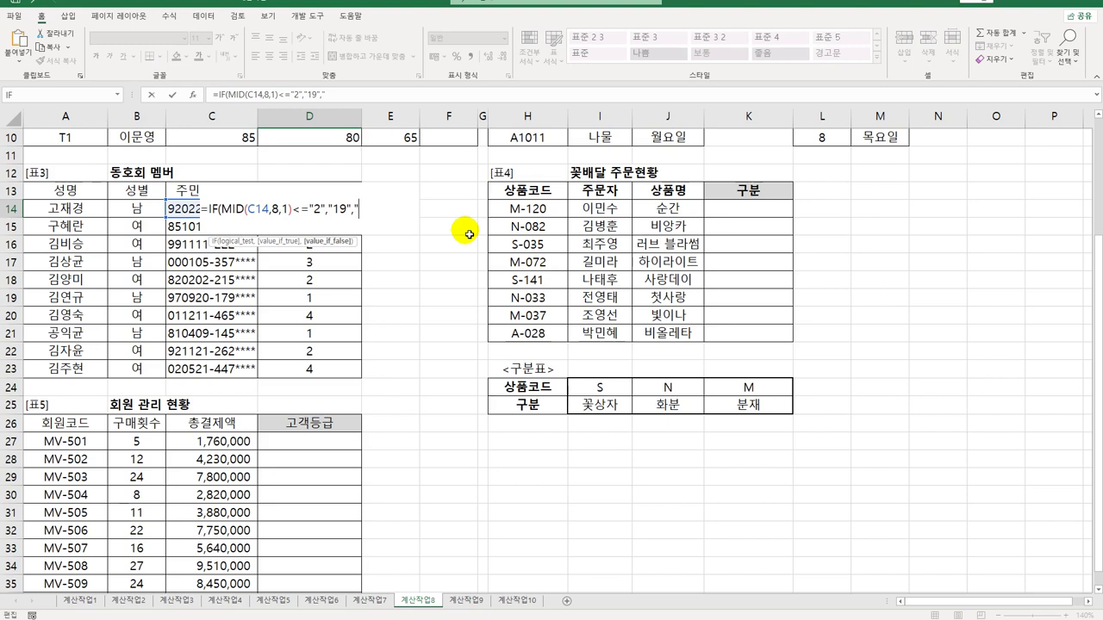
pyautogui.write('"20")')
pyautogui.press('Return')
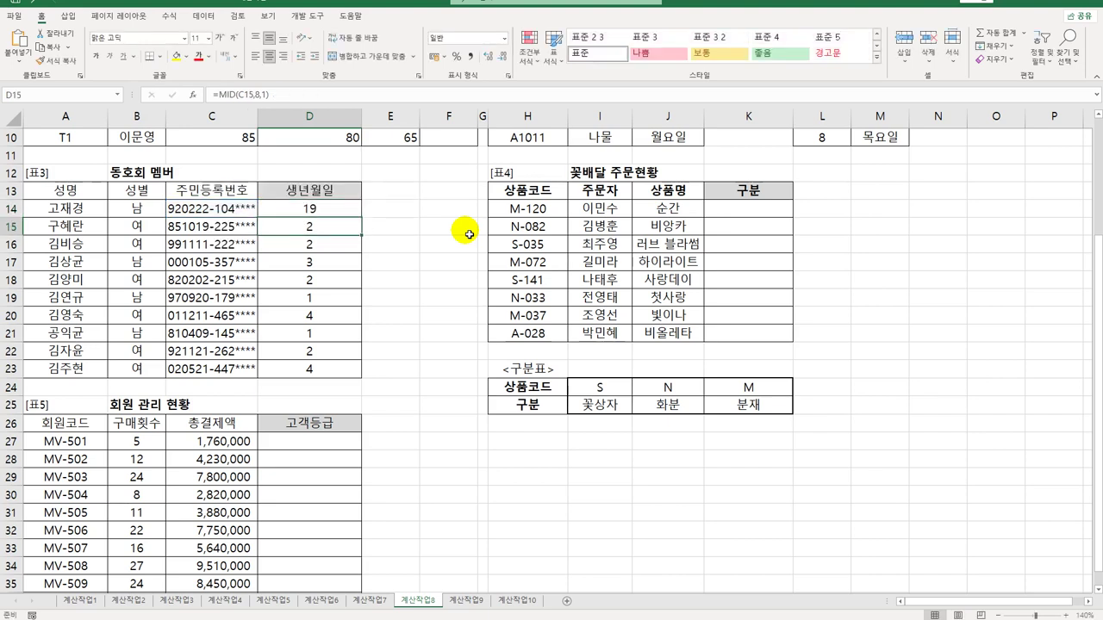
# - Fill the IF century formula from D14 down to D23 in 표3
pyautogui.press('Up')
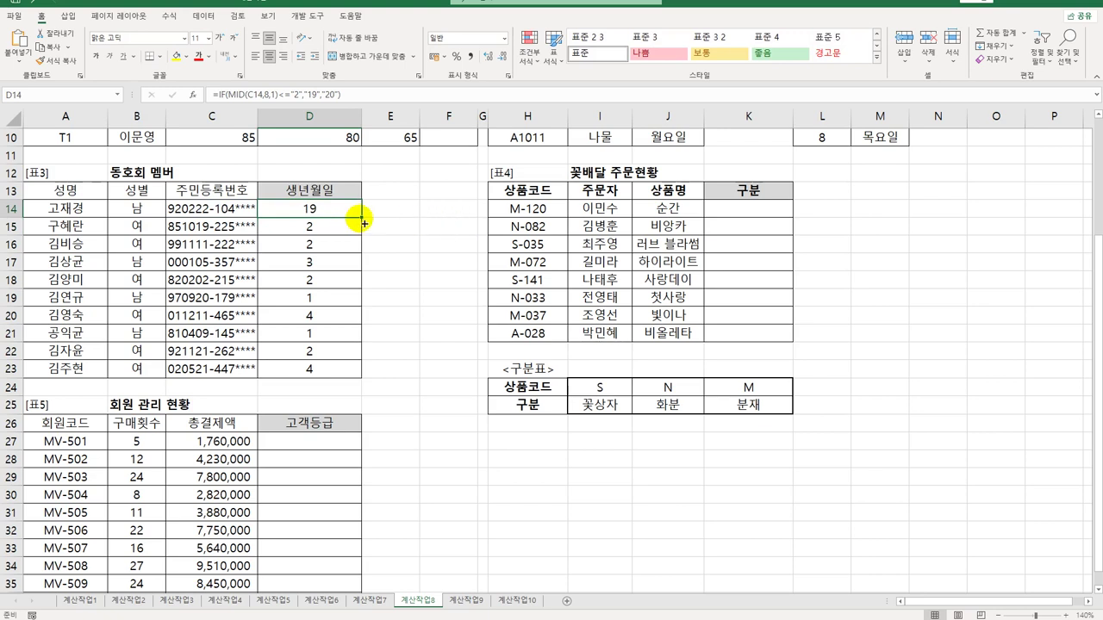
pyautogui.moveTo(361, 217); pyautogui.dragTo(324, 380)
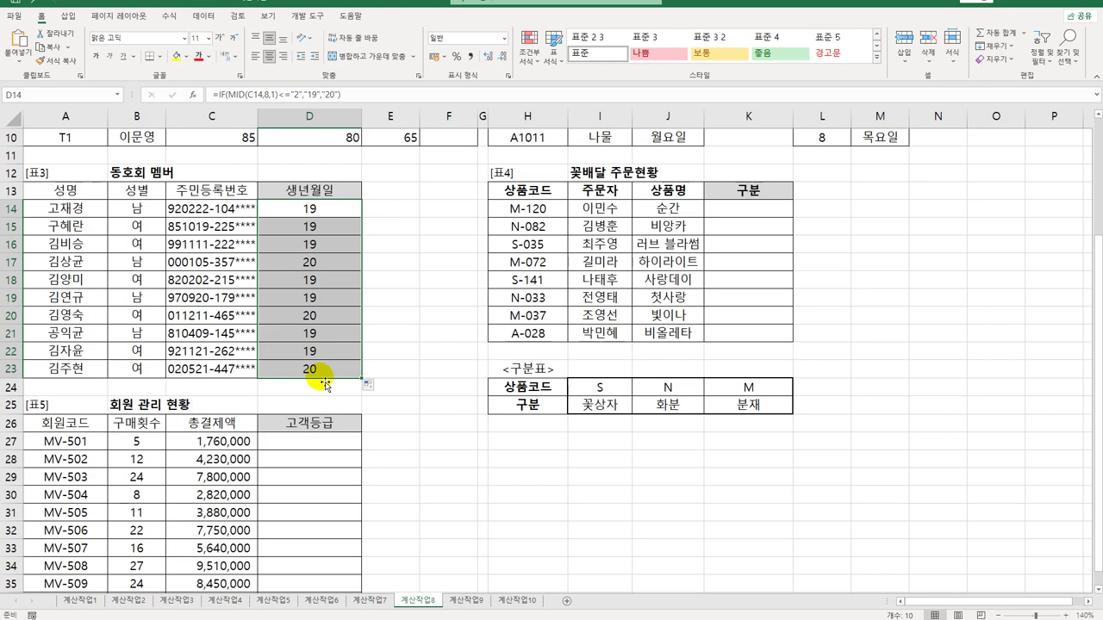
# - Append &LEFT(C14,2) to the IF formula in D14 to add the two-digit year, and fill it down to D23
pyautogui.doubleClick(341, 210)
pyautogui.click(386, 211)
pyautogui.write('&')
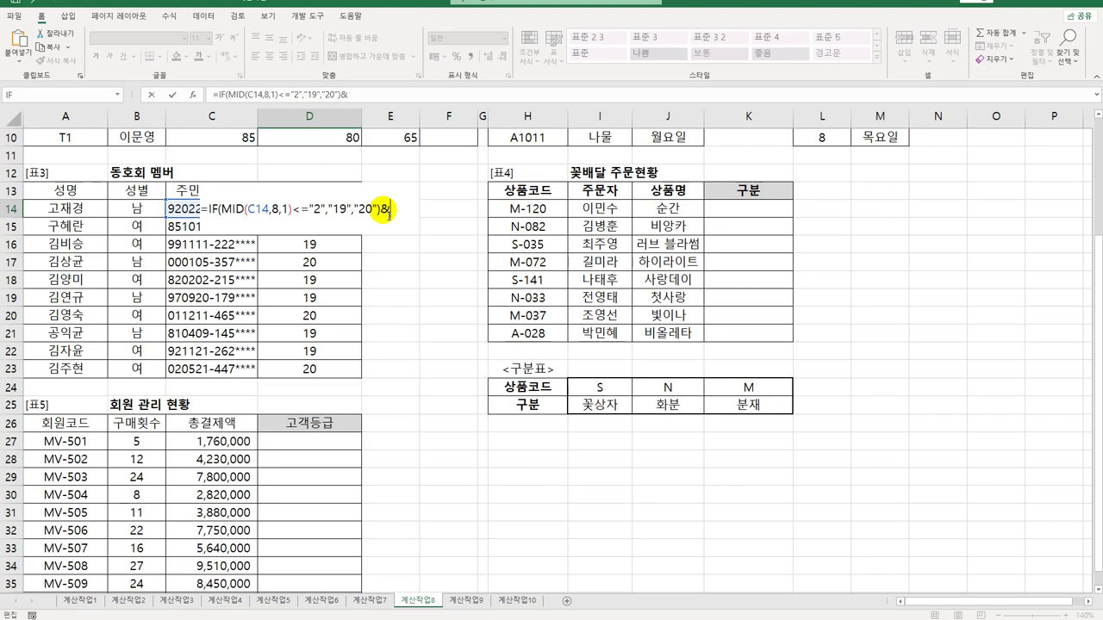
pyautogui.write('LEFT(')
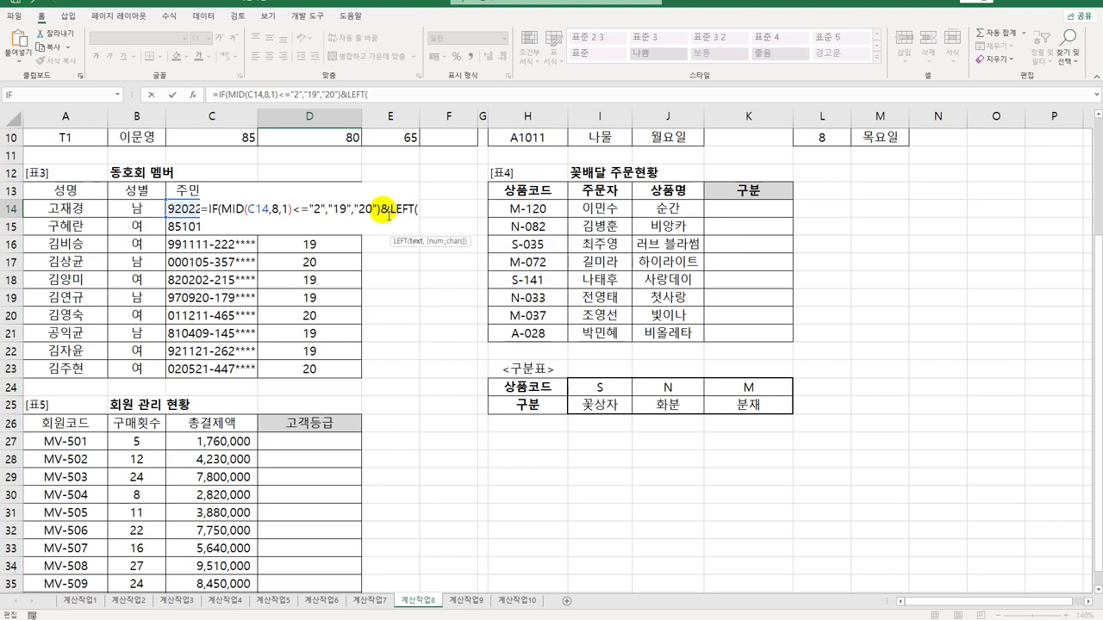
pyautogui.write('C14')
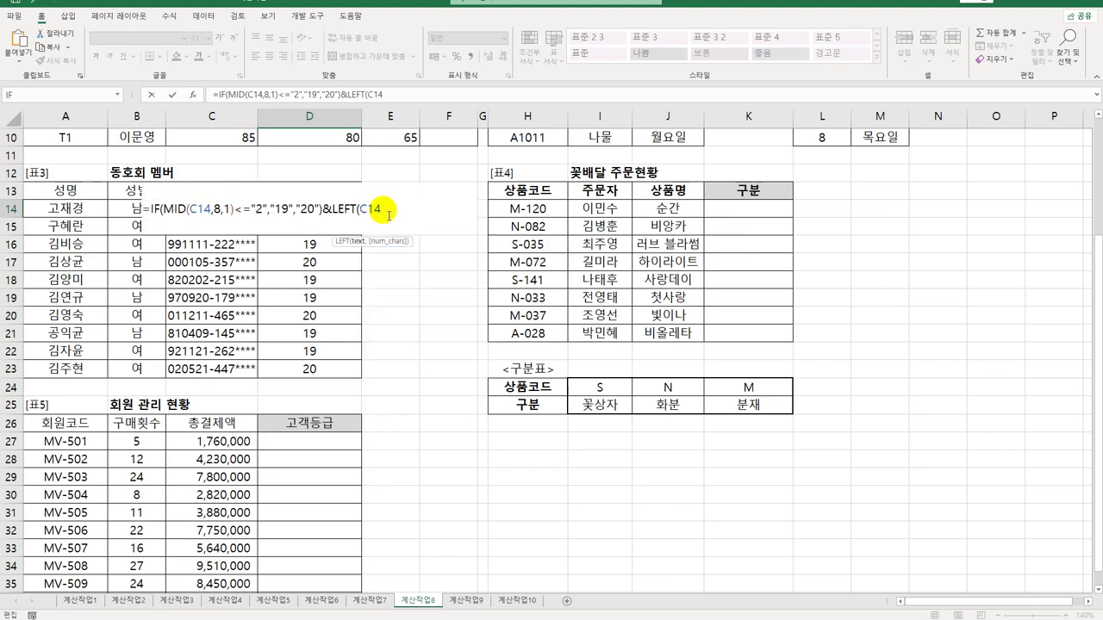
pyautogui.write(',2)')
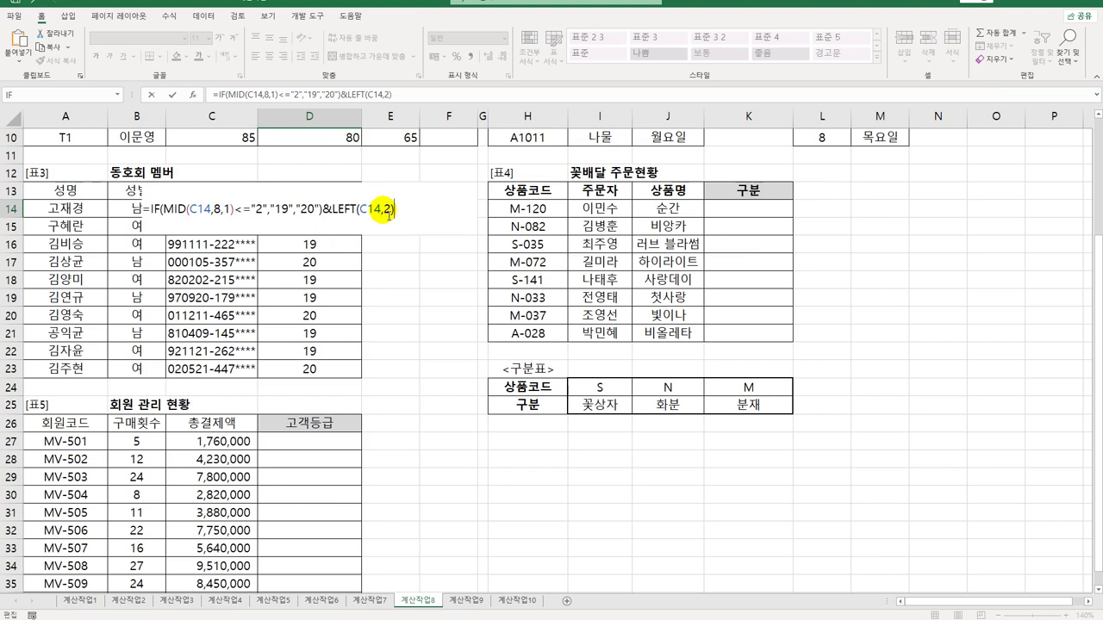
pyautogui.press('Return')
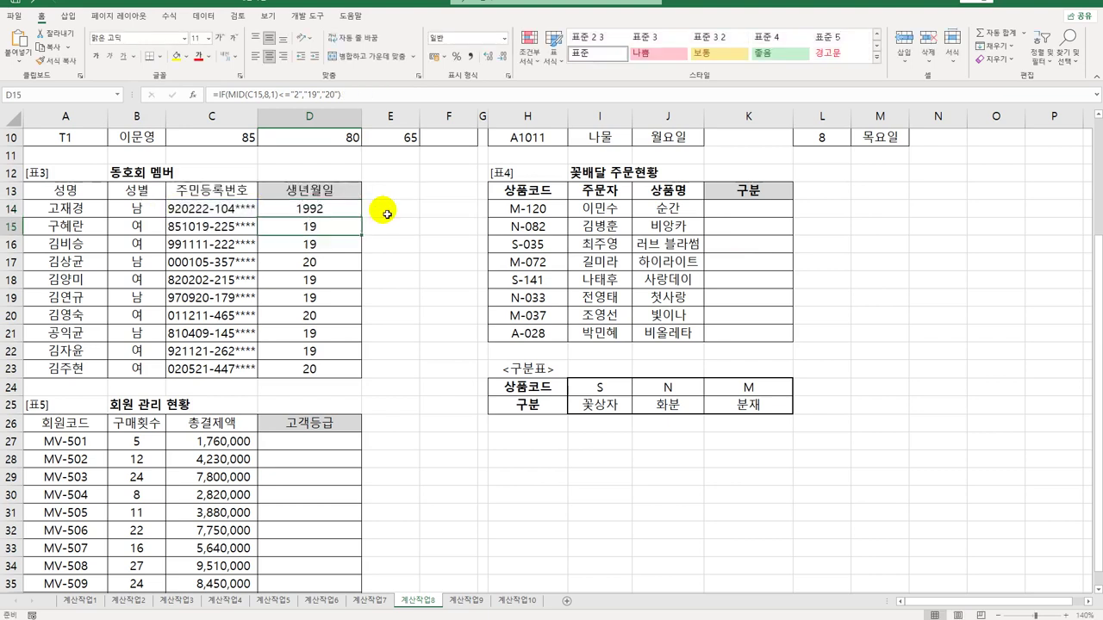
pyautogui.click(358, 211)
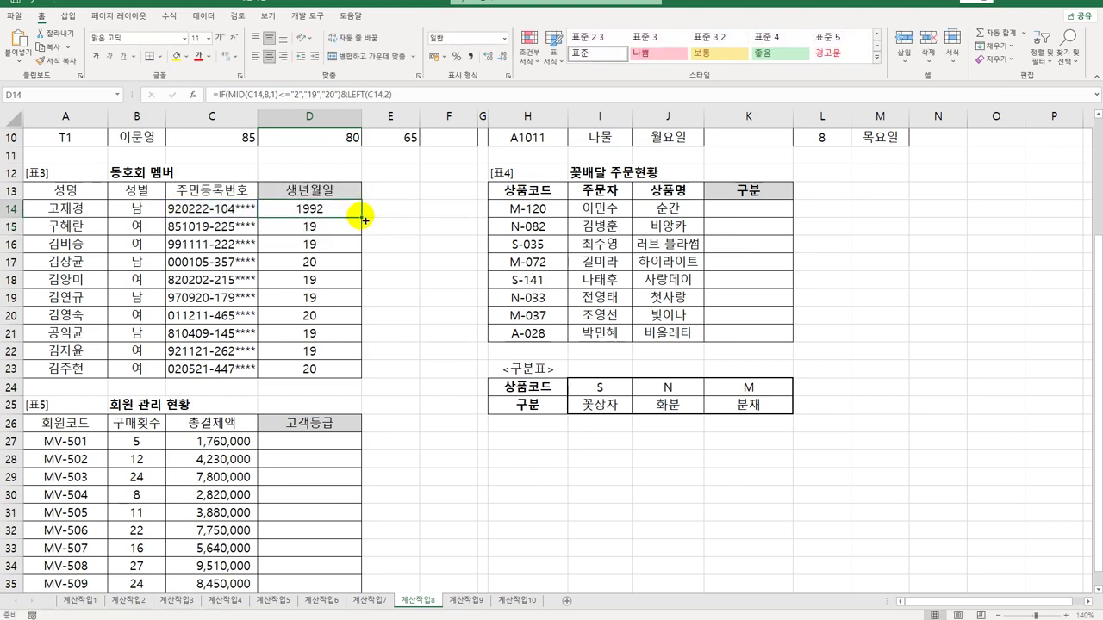
pyautogui.moveTo(362, 217); pyautogui.dragTo(353, 371)
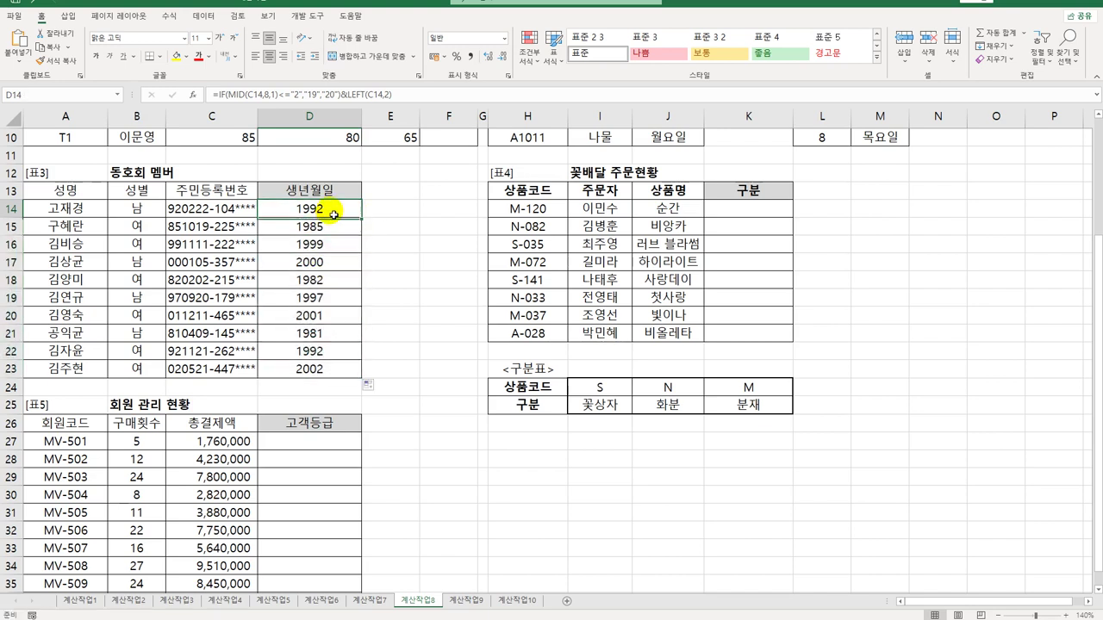
# - Extend the D14 formula with &"년"&MID(C14,3,2)&"월" to add the year label and the month
pyautogui.doubleClick(326, 209)
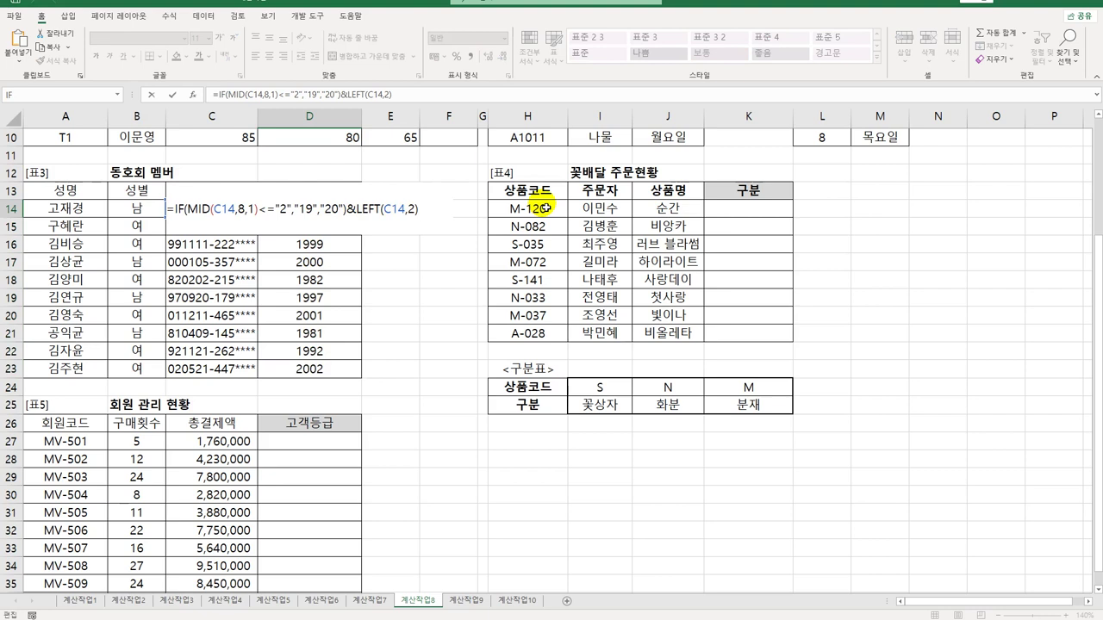
pyautogui.write('&"년"&')
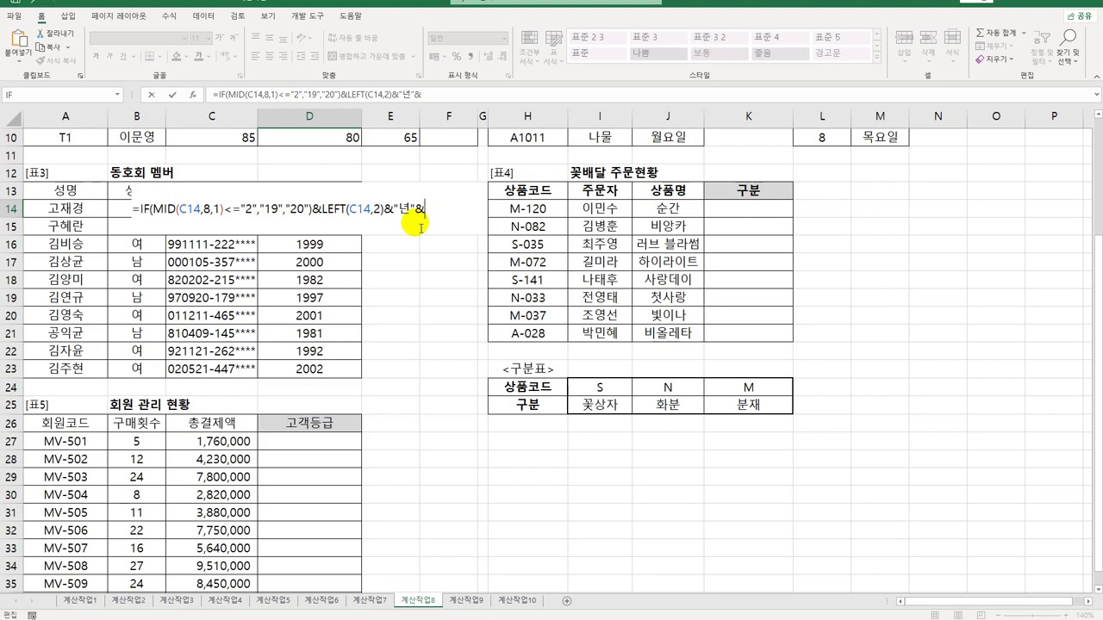
pyautogui.write('MID(')
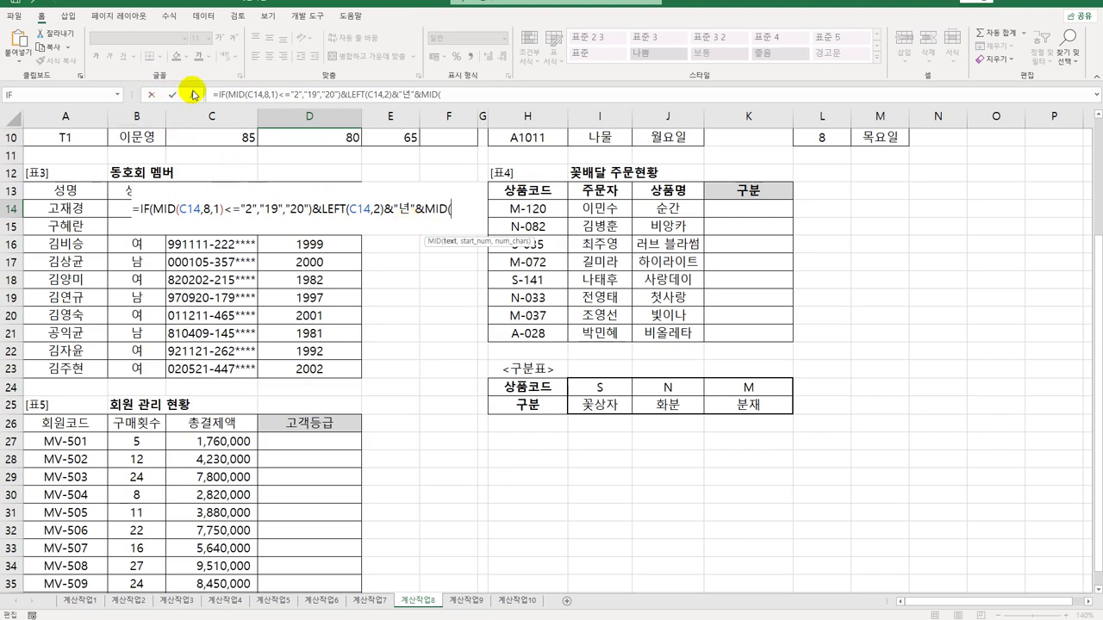
pyautogui.write('C14')
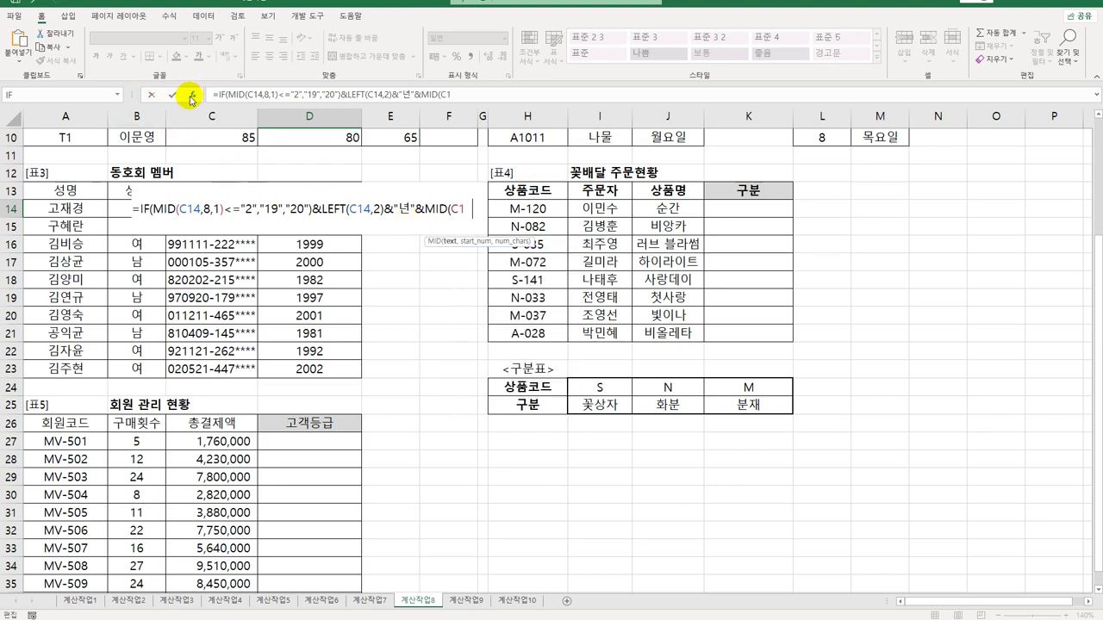
pyautogui.write(',3,2')
pyautogui.write(')&"')
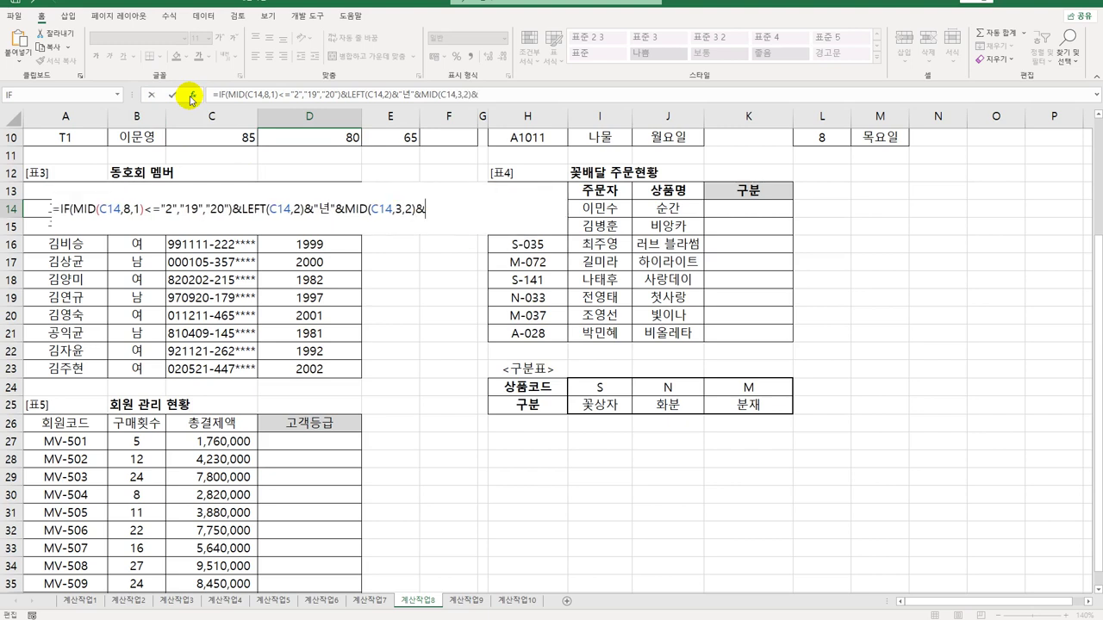
pyautogui.write('월"')
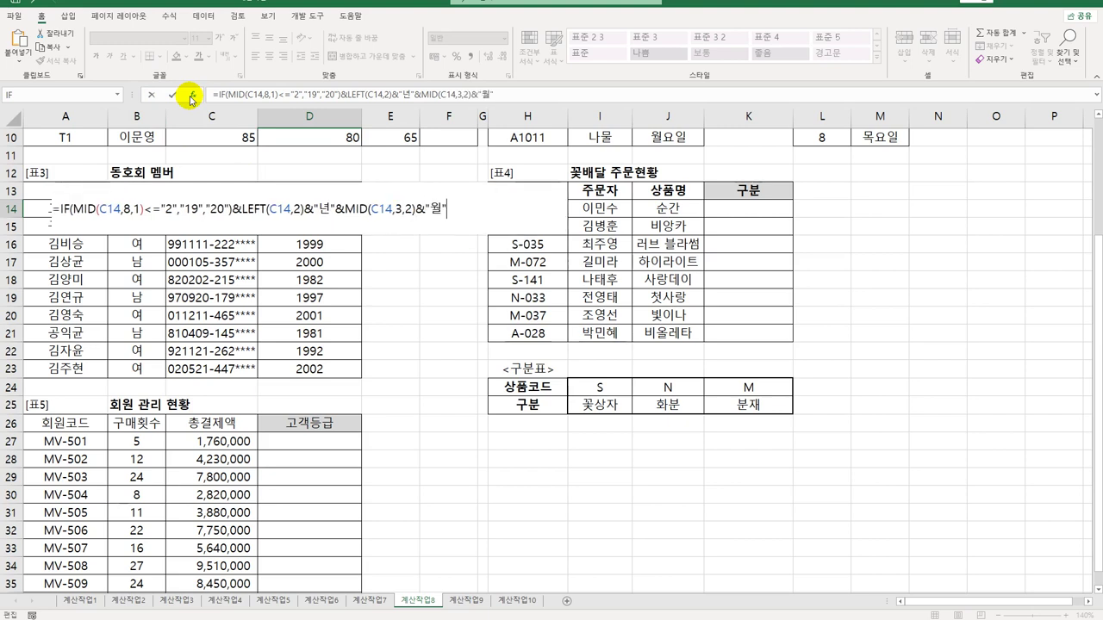
# - Finish the D14 formula with &MID(C14,5,2)&"일" for the day, and fill it down to D23
pyautogui.write('&MID(C14,5')
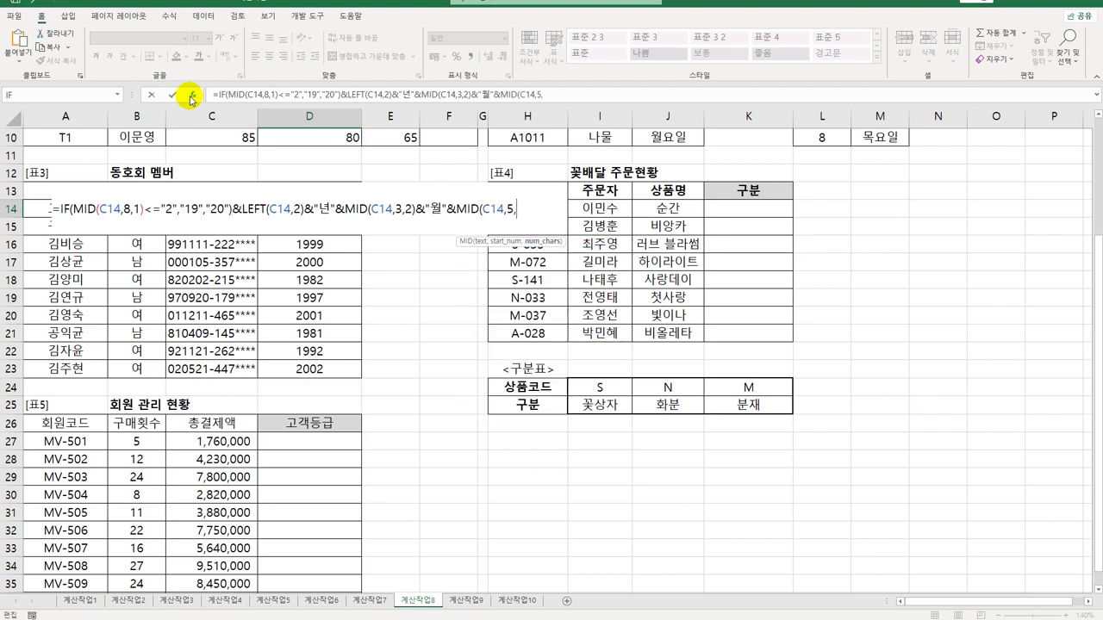
pyautogui.write(',2)')
pyautogui.write('&')
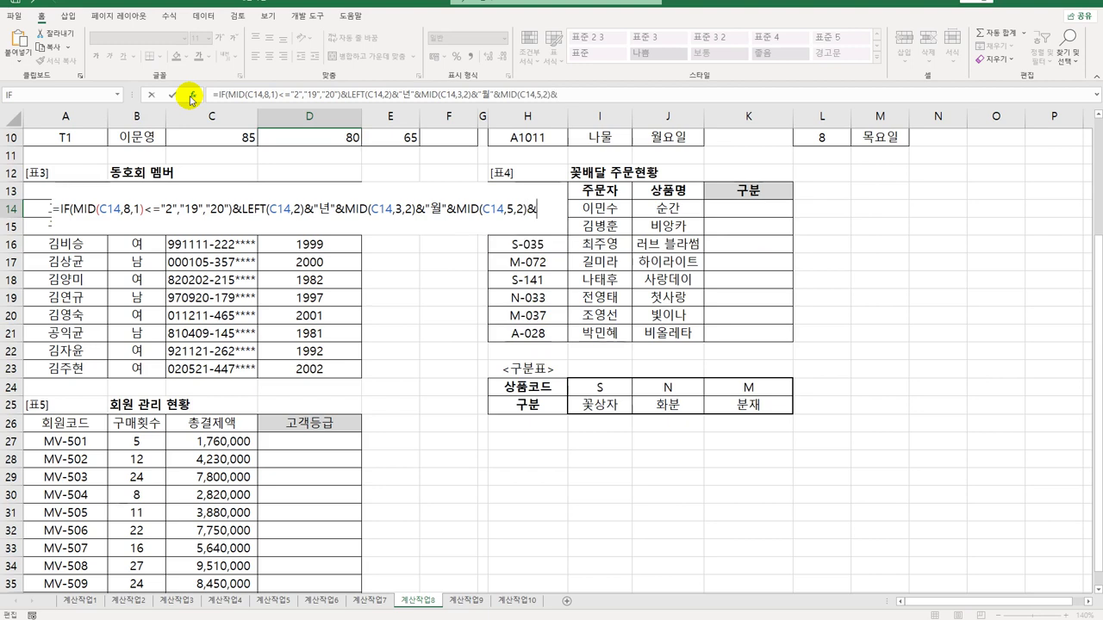
pyautogui.write('"이ㄹ"')
pyautogui.press('Return')
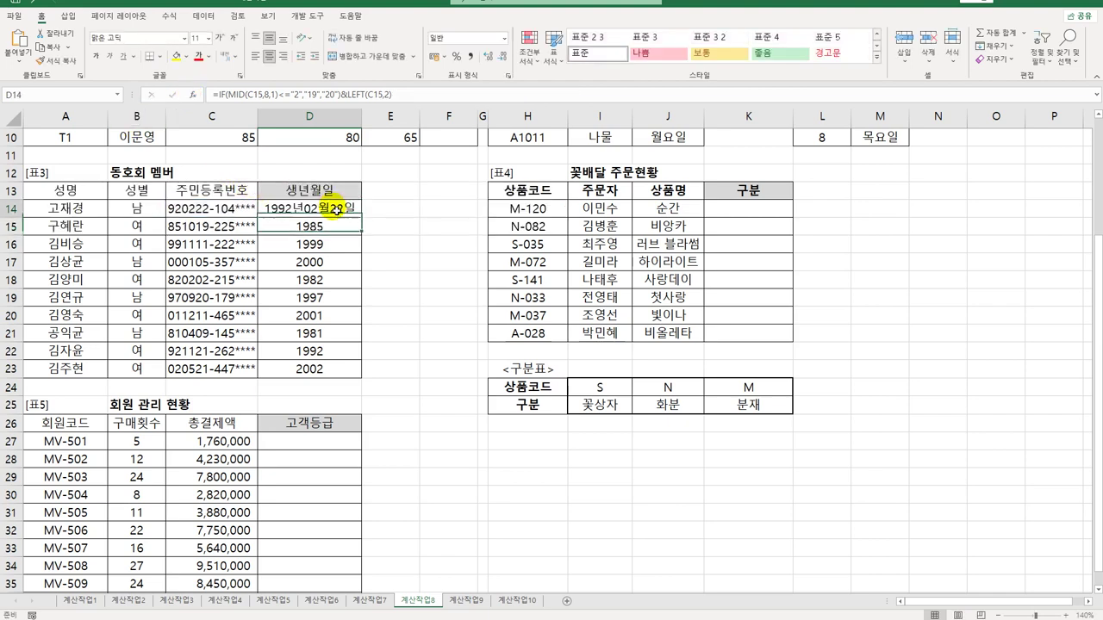
pyautogui.click(336, 209)
pyautogui.moveTo(358, 217); pyautogui.dragTo(344, 383)
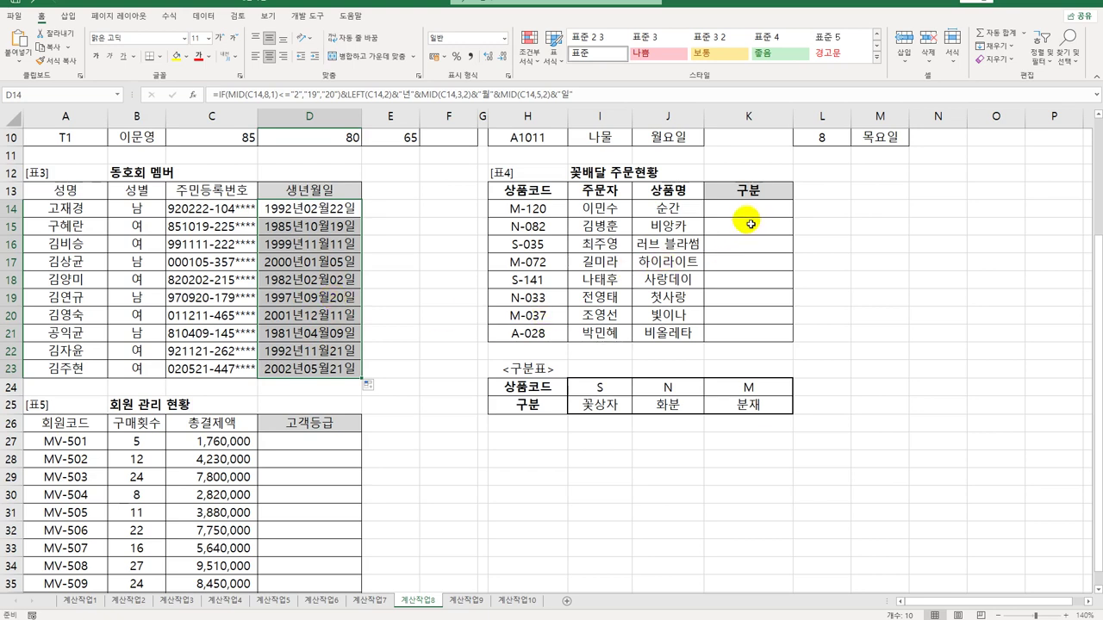
# - Extract the first character of the 상품코드 in 표4 by entering =LEFT(H14,1) in K14
pyautogui.click(751, 215)
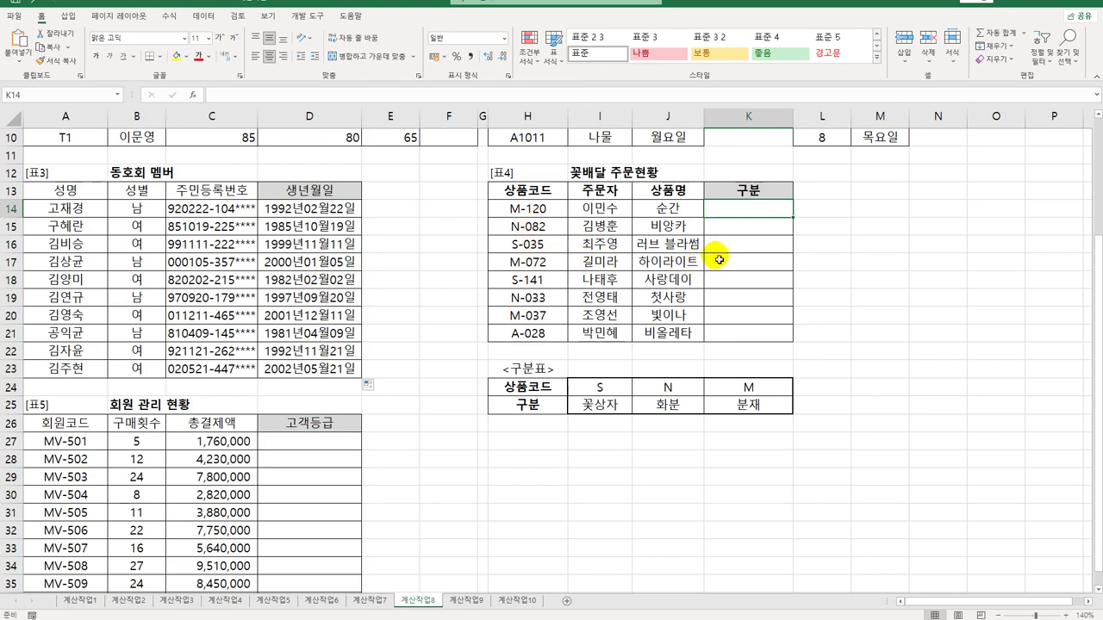
pyautogui.moveTo(604, 393); pyautogui.dragTo(759, 407)
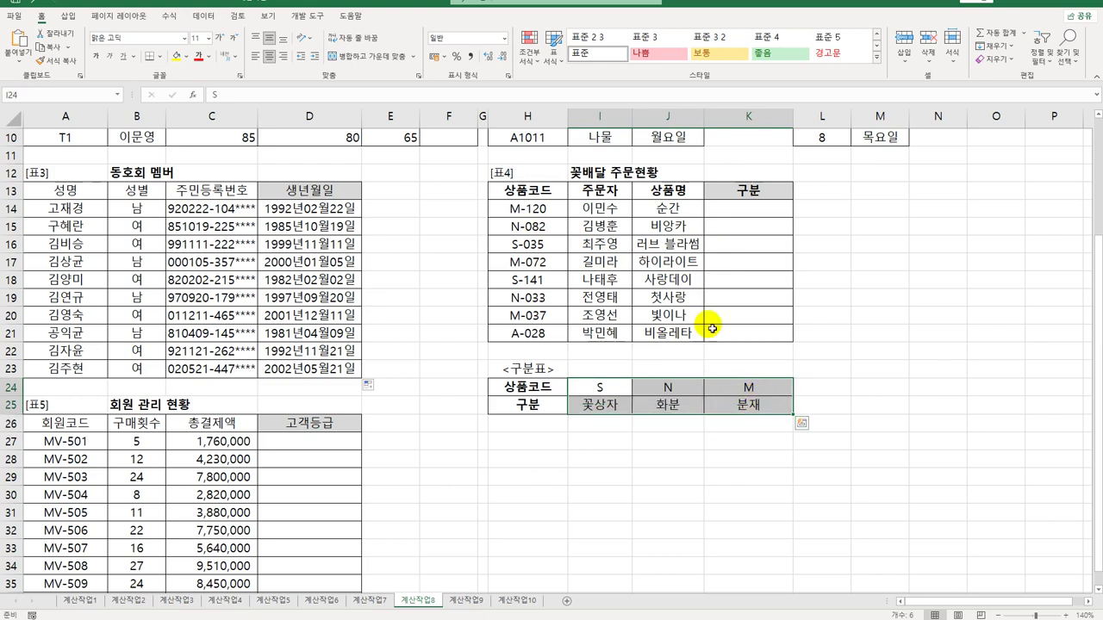
pyautogui.click(724, 213)
pyautogui.write('=')
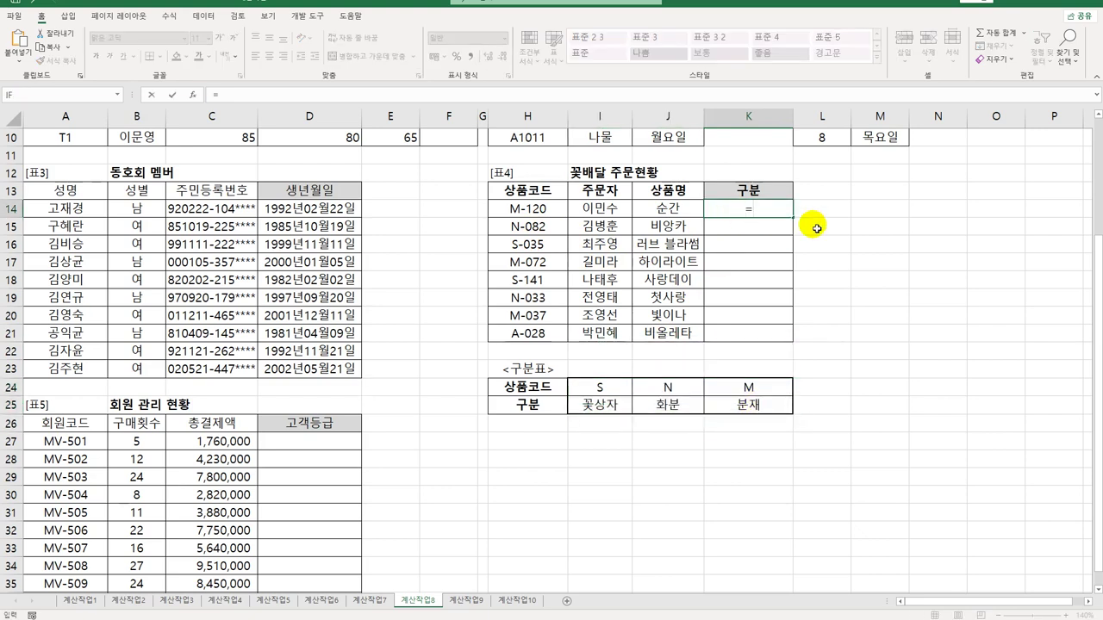
pyautogui.write('EFT(')
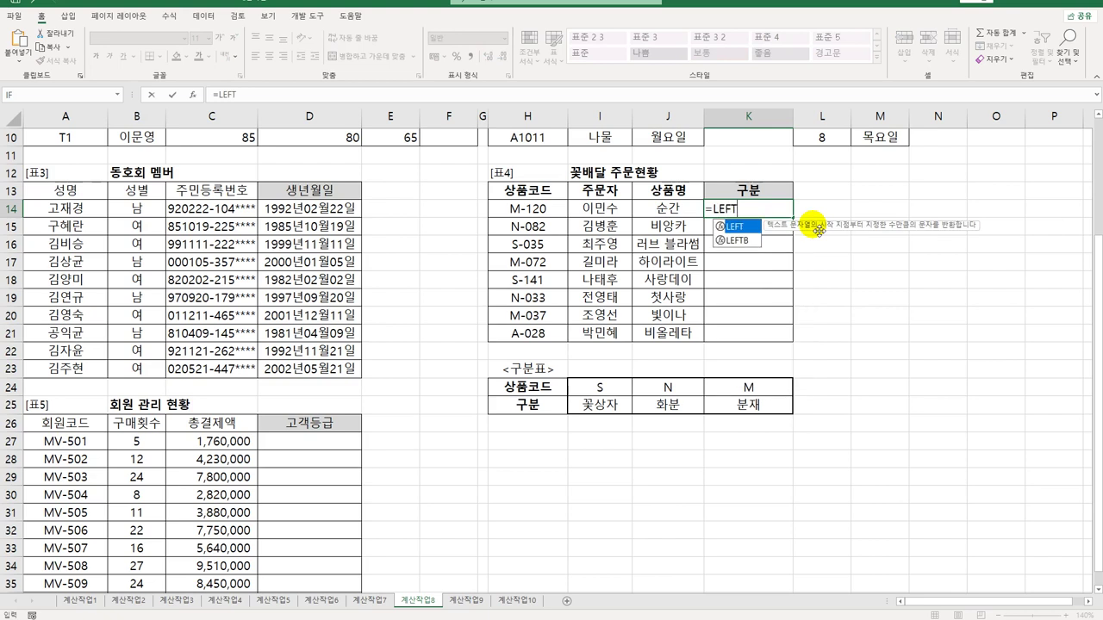
pyautogui.press('Left')
pyautogui.press('Left')
pyautogui.press('Left')
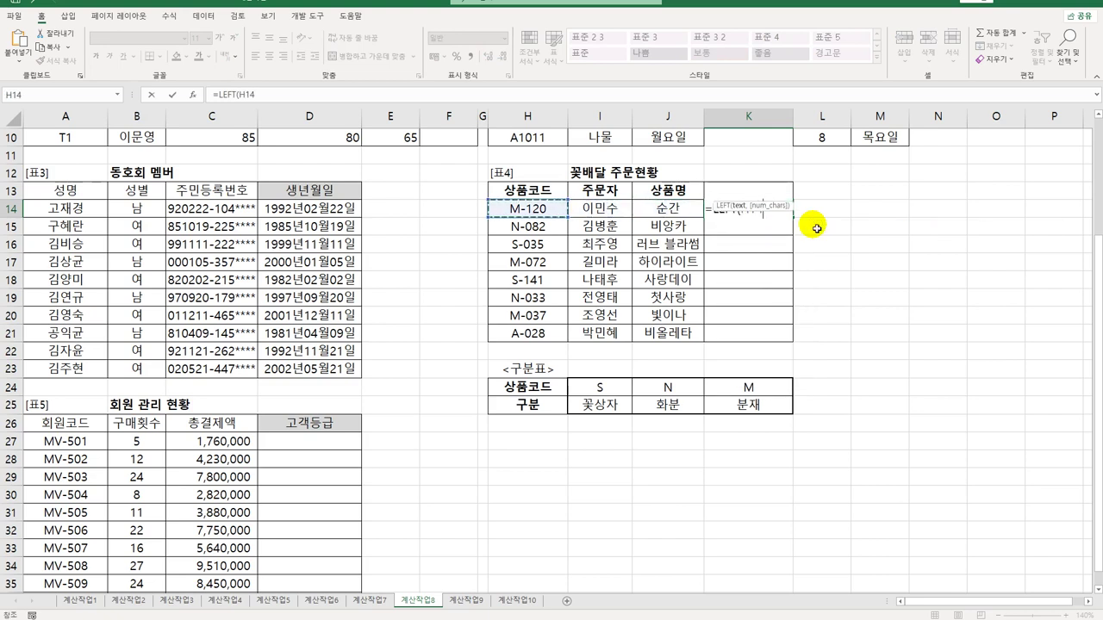
pyautogui.write(',1)')
pyautogui.press('Return')
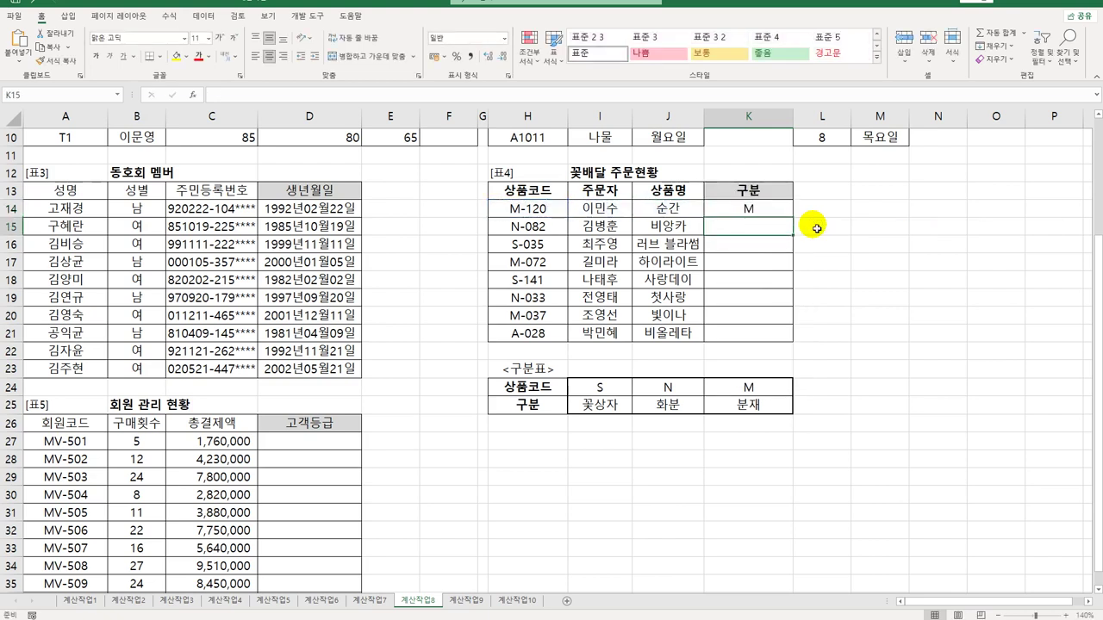
# - Nest the LEFT formula in K14 inside HLOOKUP as the lookup value, with the absolute range $I$24:$K$25 as the table array
pyautogui.moveTo(600, 388); pyautogui.dragTo(709, 393)
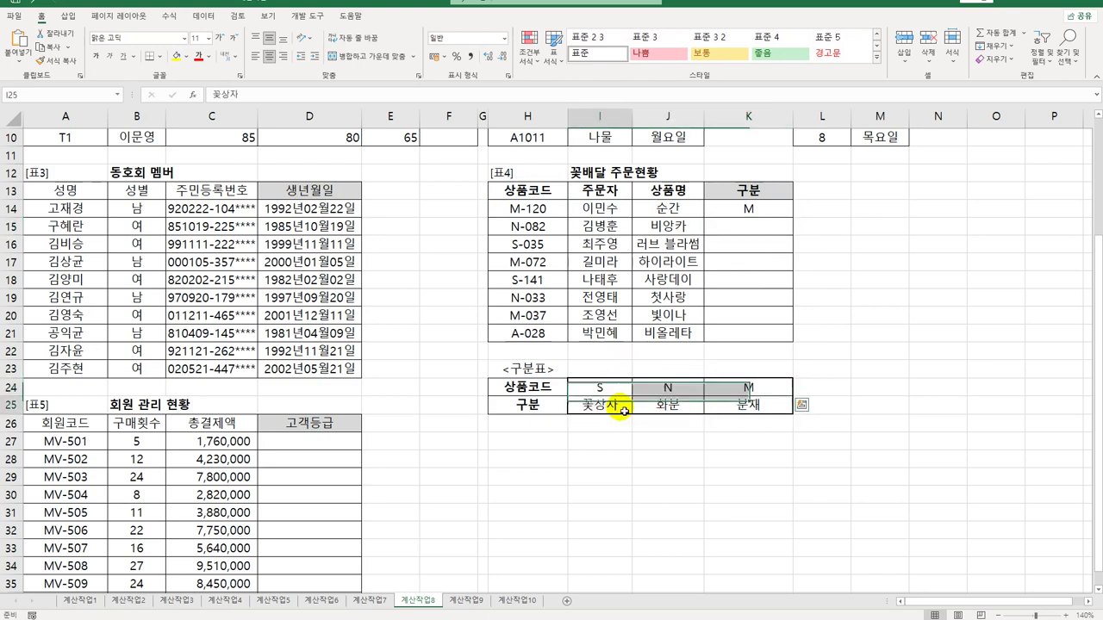
pyautogui.moveTo(613, 404); pyautogui.dragTo(748, 402)
pyautogui.doubleClick(748, 210)
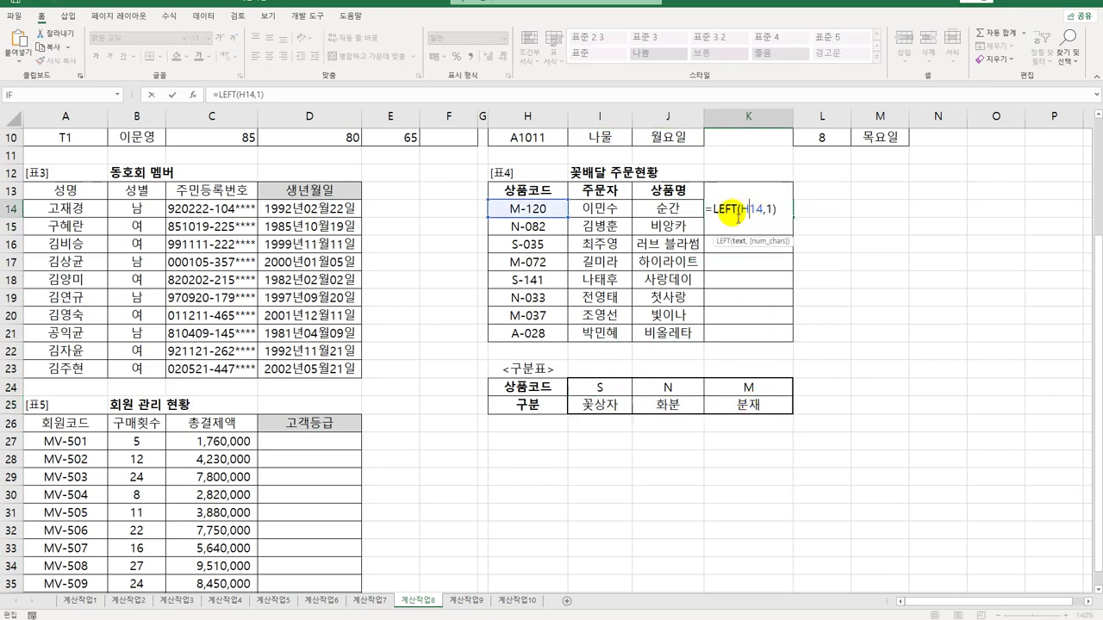
pyautogui.write('hl')
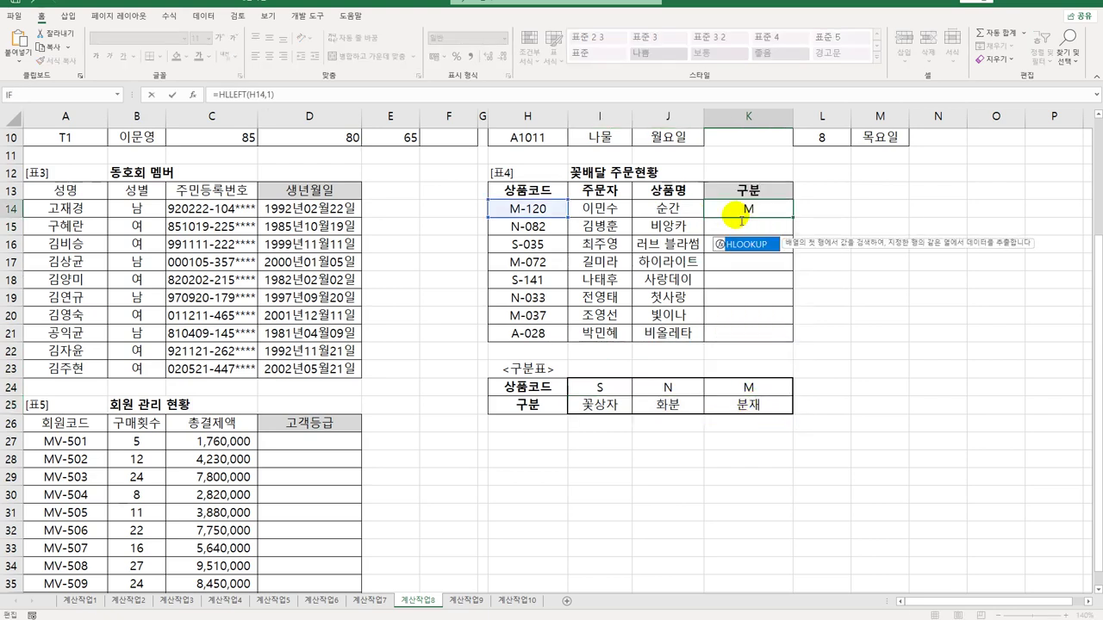
pyautogui.press('Tab')
pyautogui.write(',')
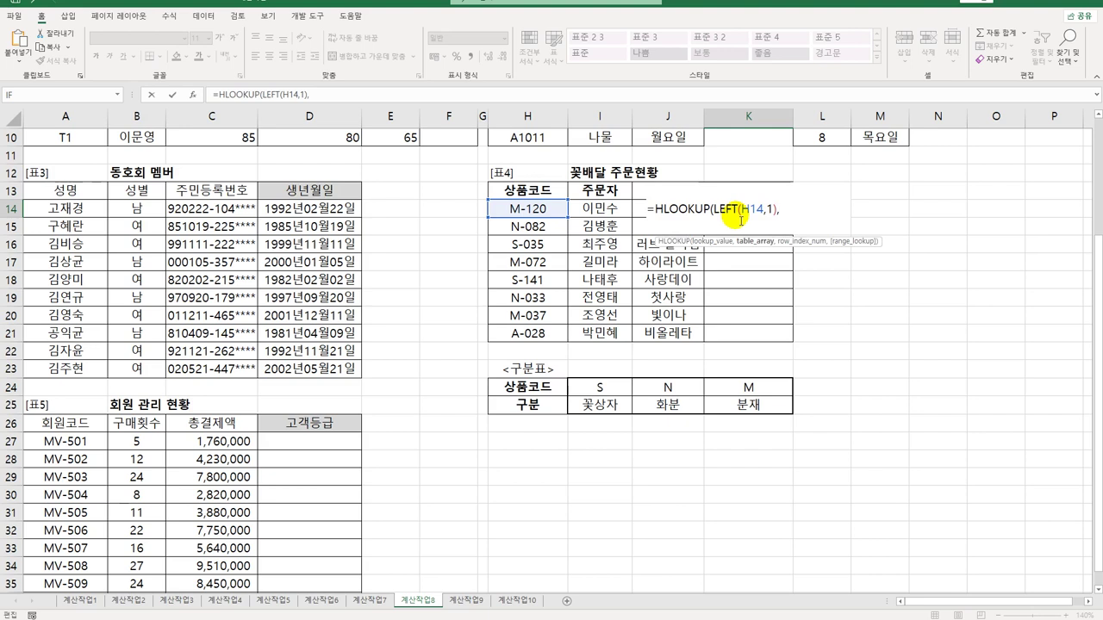
pyautogui.moveTo(606, 385); pyautogui.dragTo(753, 402)
pyautogui.press('F4')
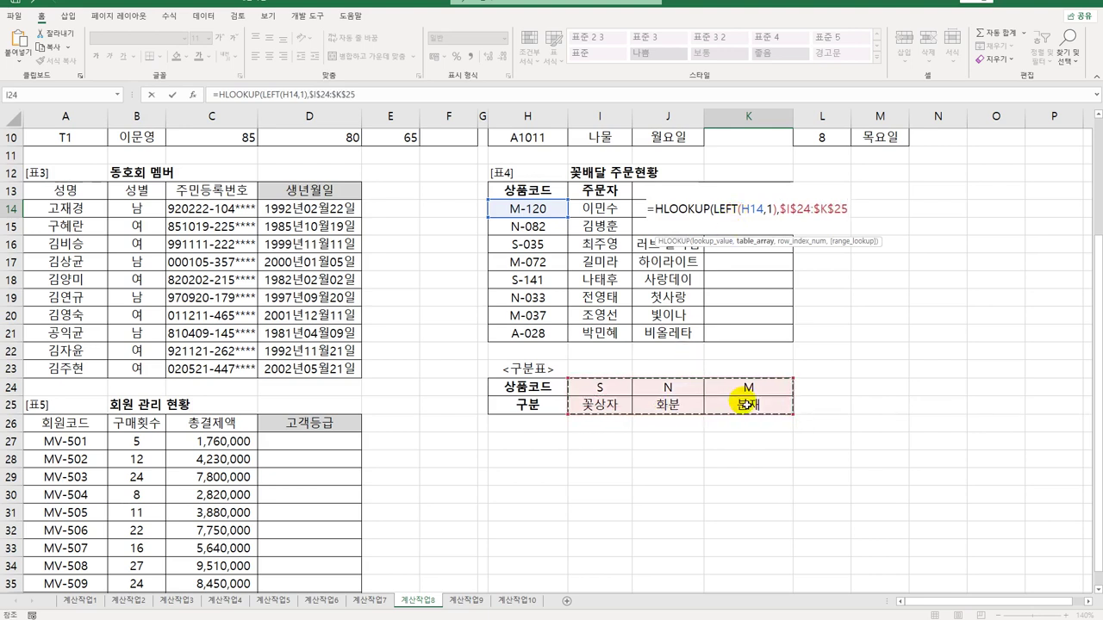
# - Complete the K14 HLOOKUP with row index 2 and range lookup FALSE, and fill it down to K21
pyautogui.write(',2')
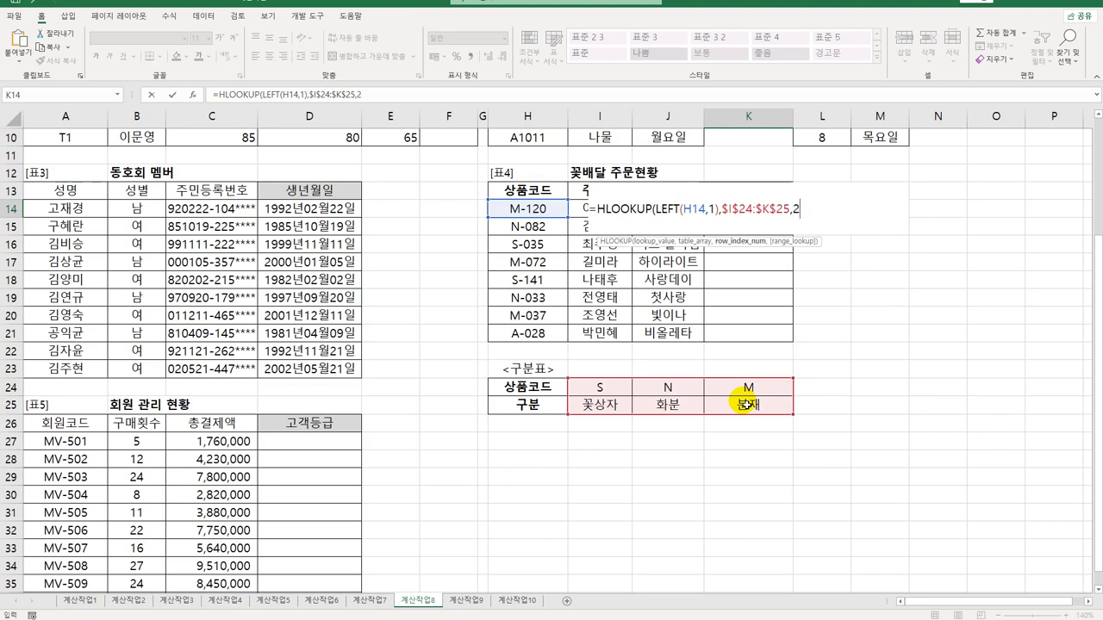
pyautogui.write(',')
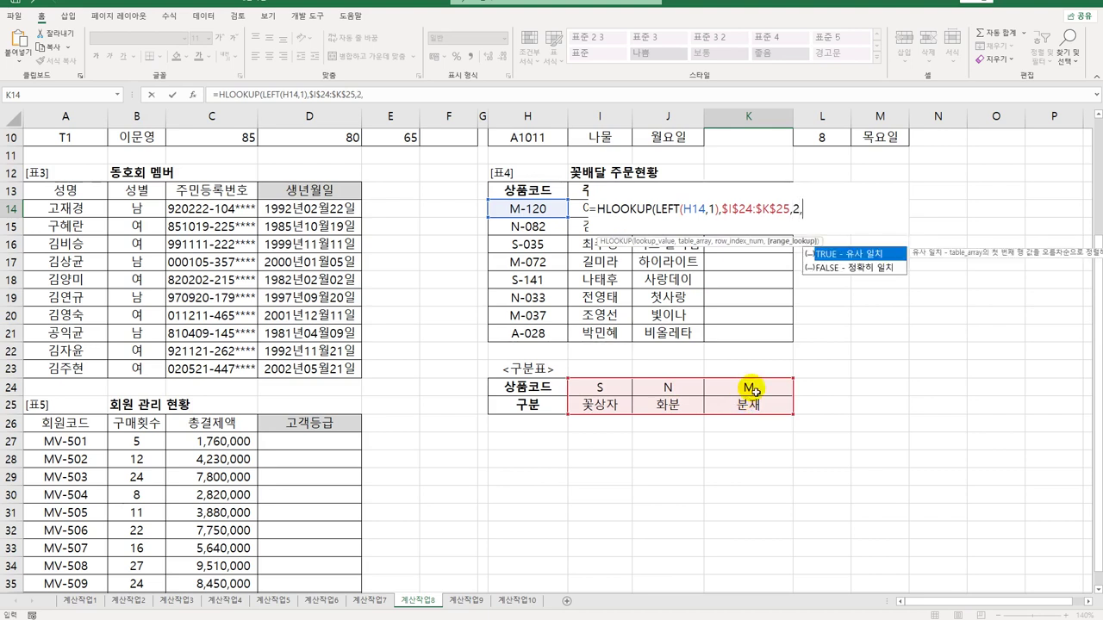
pyautogui.doubleClick(863, 271)
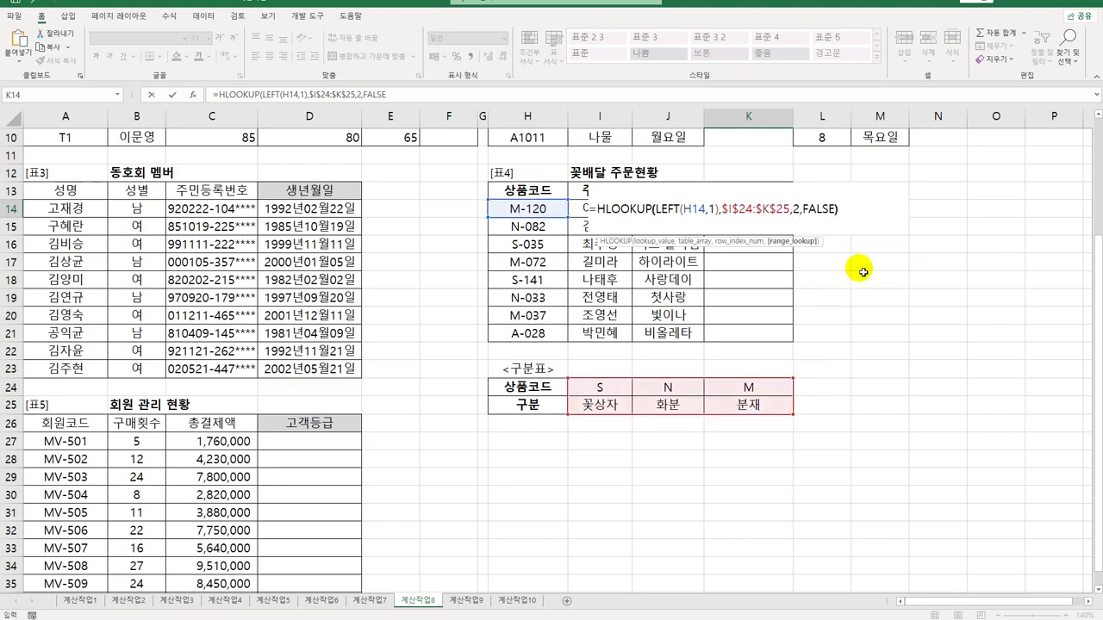
pyautogui.hotkey('ctrl', 'Return')
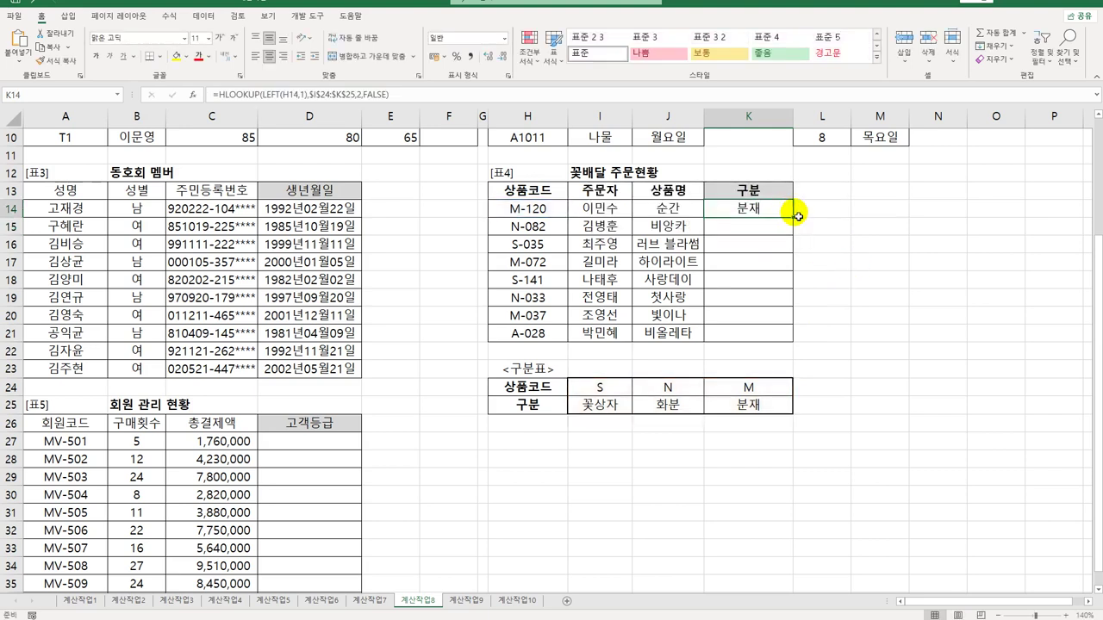
pyautogui.moveTo(794, 217); pyautogui.dragTo(788, 338)
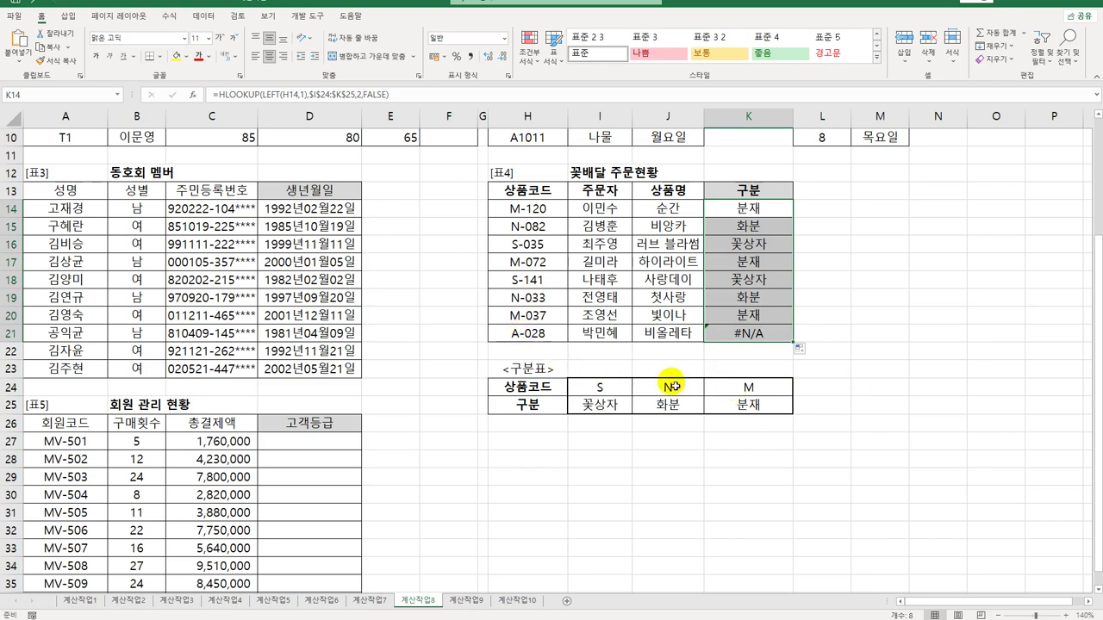
# - Wrap the K14 HLOOKUP formula in IFERROR with "코드오류" as the error value, and fill it down to K21
pyautogui.doubleClick(748, 208)
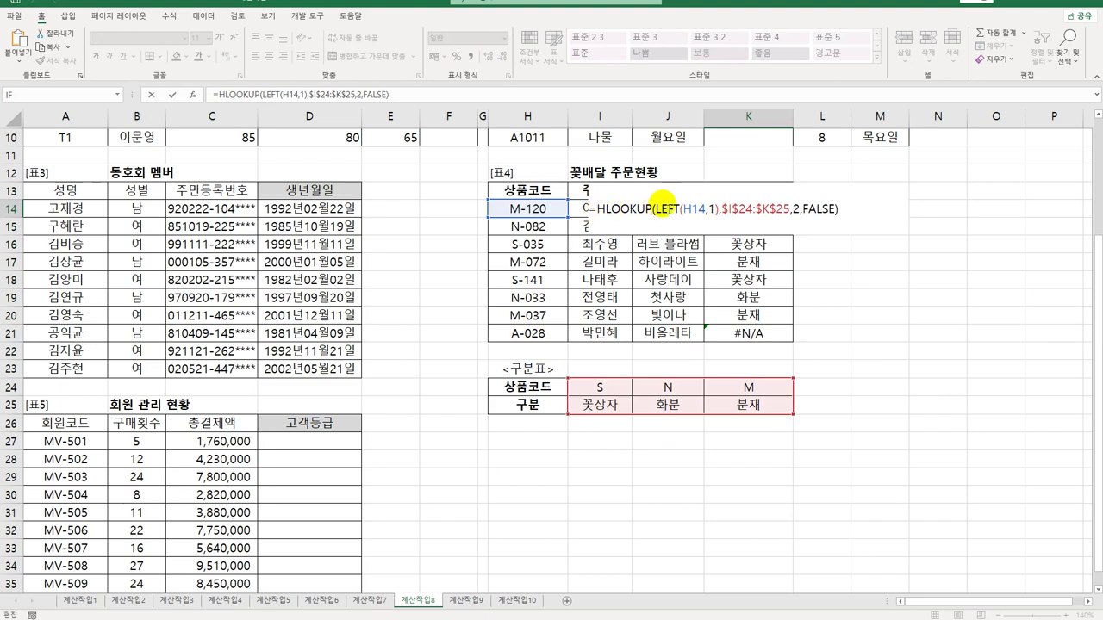
pyautogui.write('IFE')
pyautogui.press('Tab')
pyautogui.press('End')
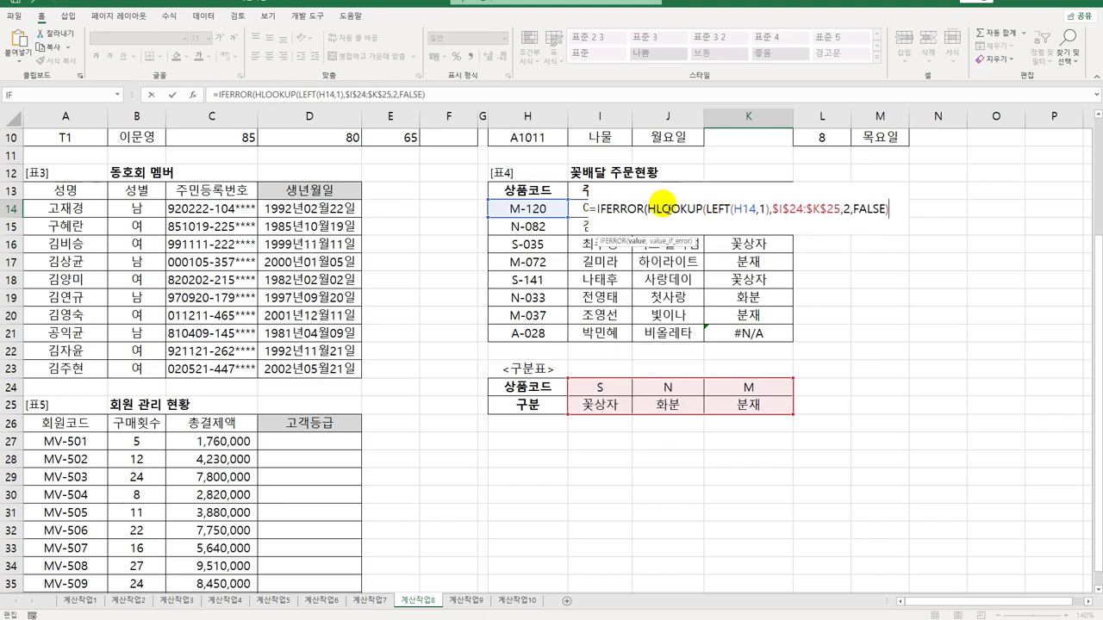
pyautogui.write(',"코드오류")')
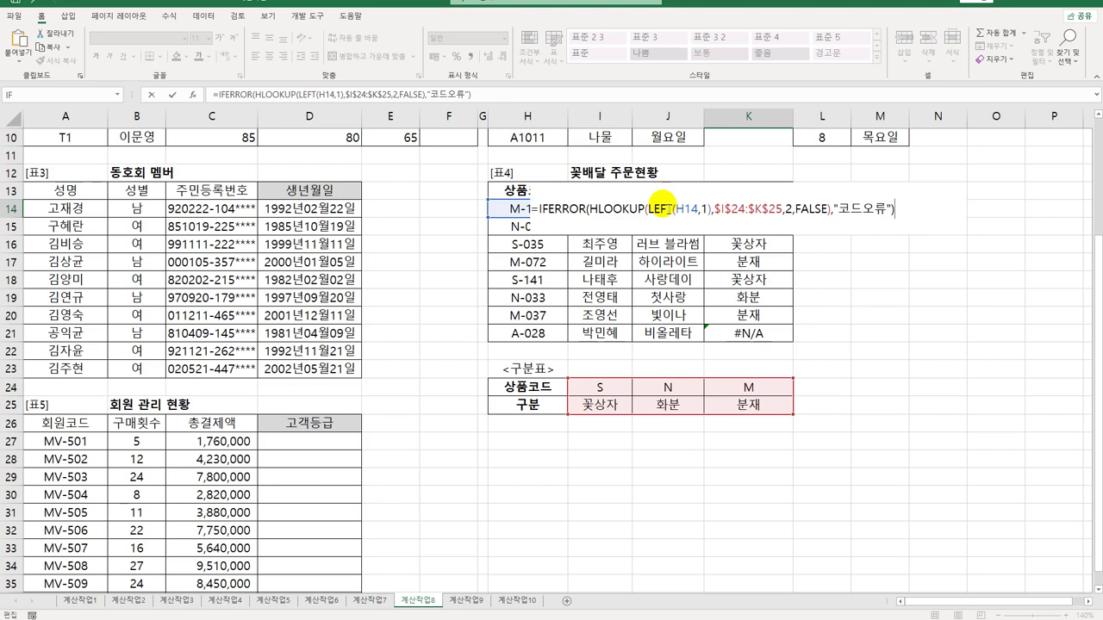
pyautogui.press('Return')
pyautogui.click(770, 213)
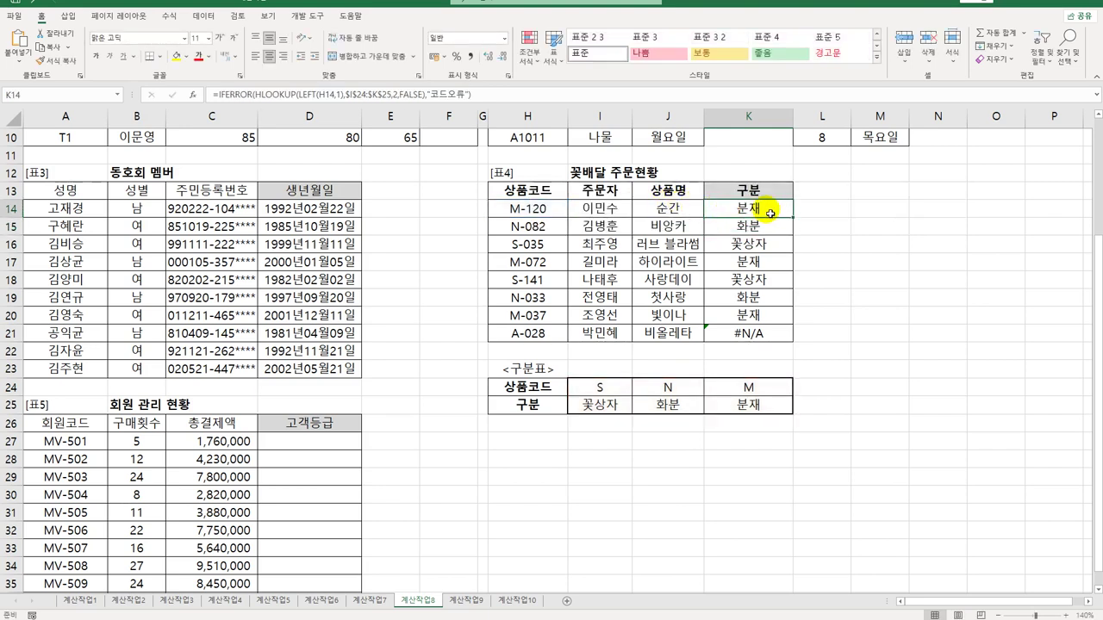
pyautogui.moveTo(790, 217); pyautogui.dragTo(794, 344)
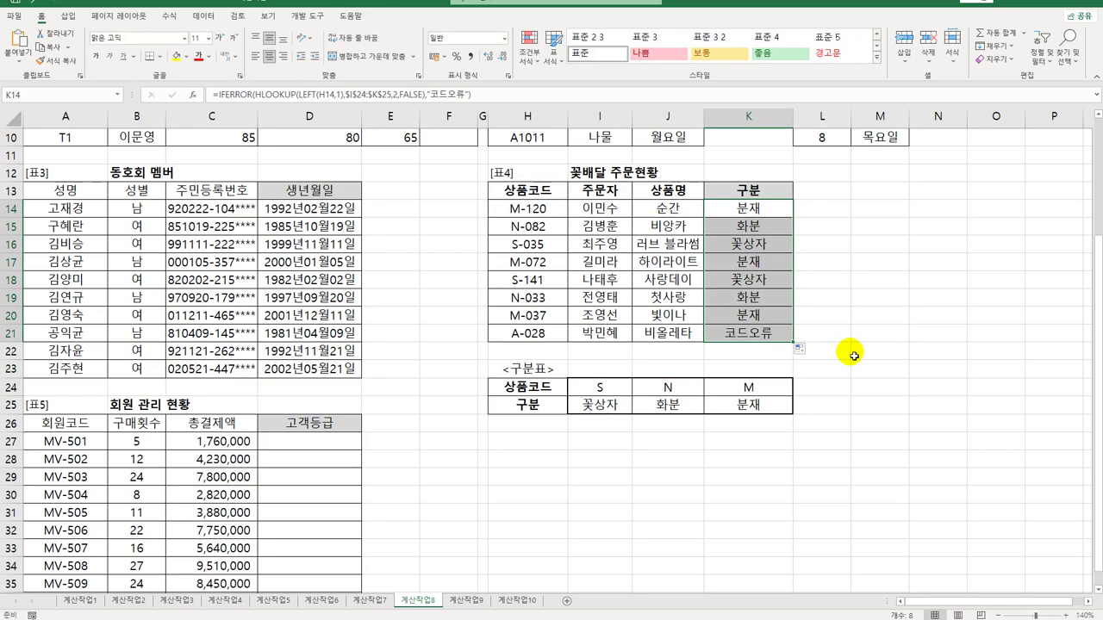
# - Start a RANK.EQ formula for 고객등급 in D27 of 표5, with the 총결제액 in C27 as the number argument
pyautogui.click(325, 442)
pyautogui.scroll(-3, 330, 447)
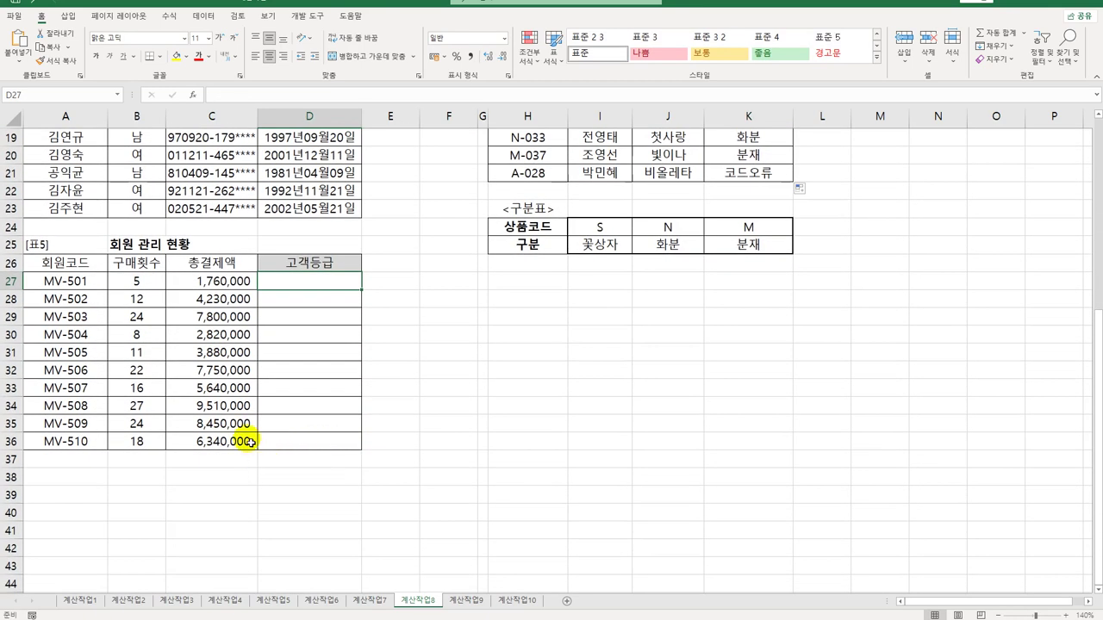
pyautogui.click(223, 287)
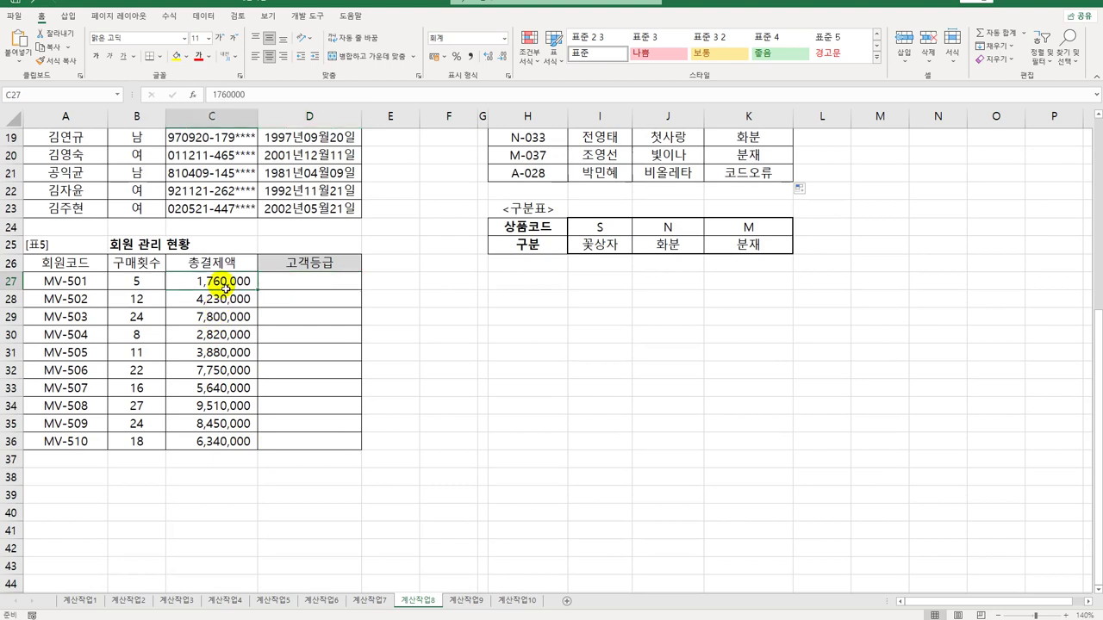
pyautogui.click(277, 284)
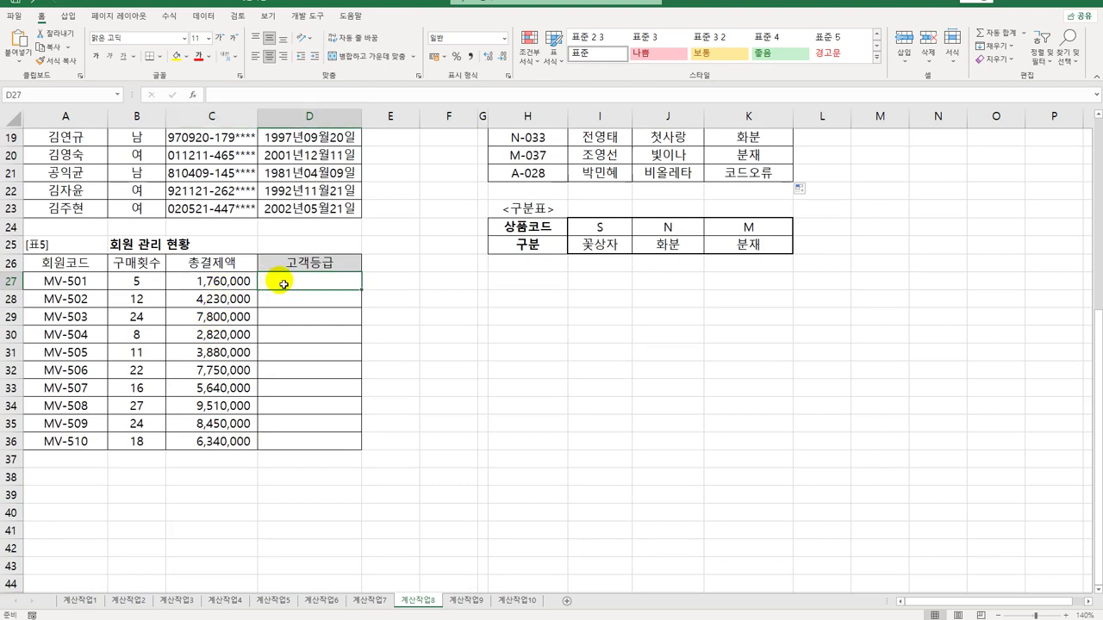
pyautogui.write('=RAK')
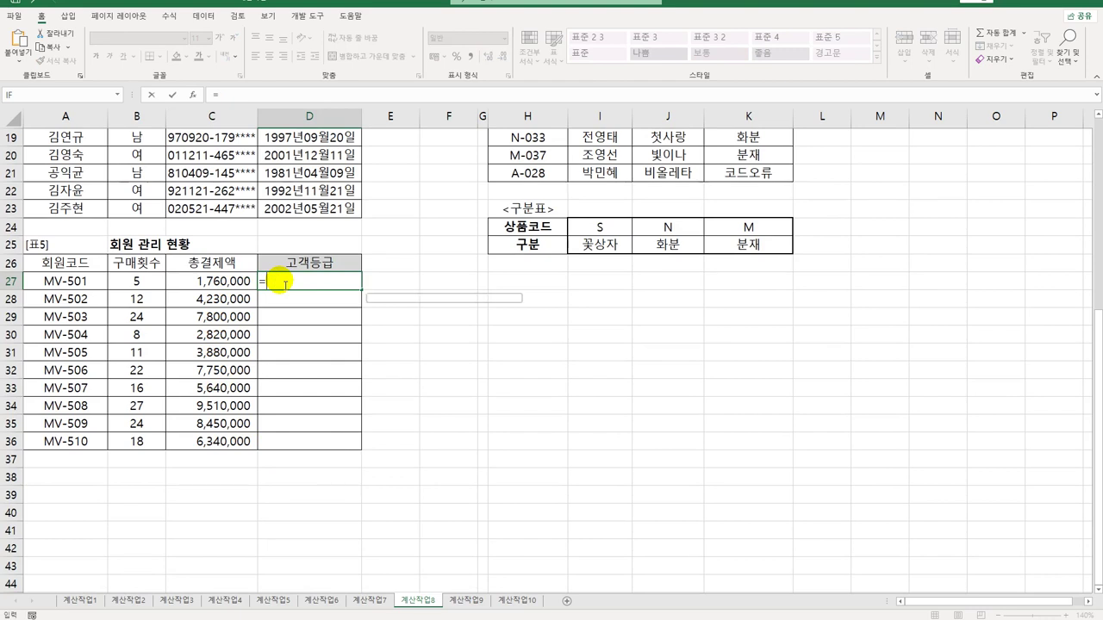
pyautogui.press('BackSpace')
pyautogui.write('NK.EQ(')
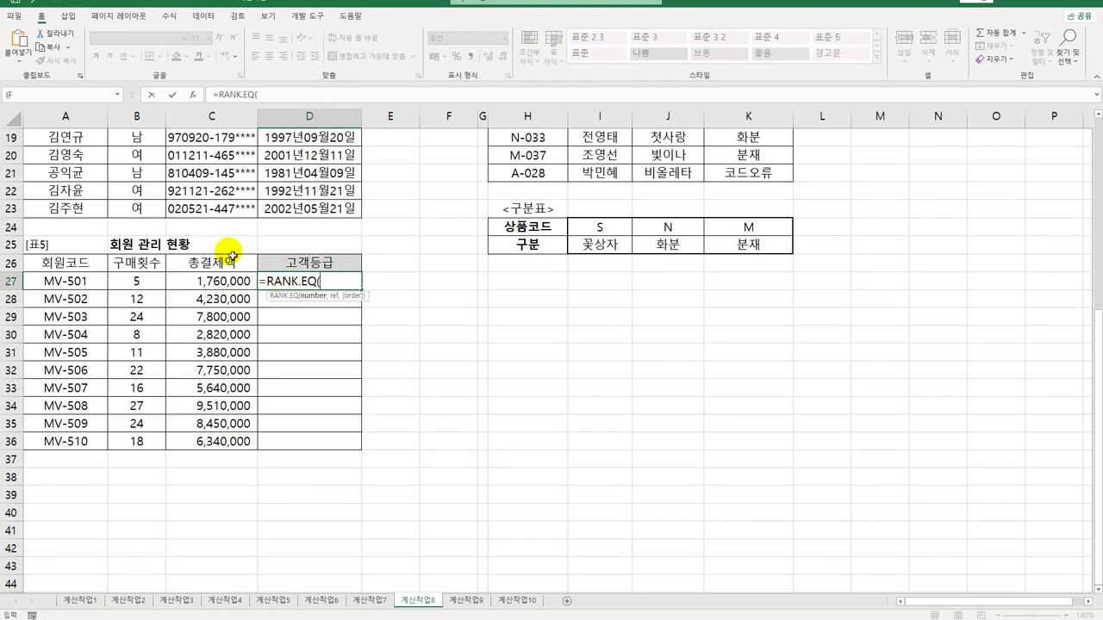
pyautogui.click(193, 94)
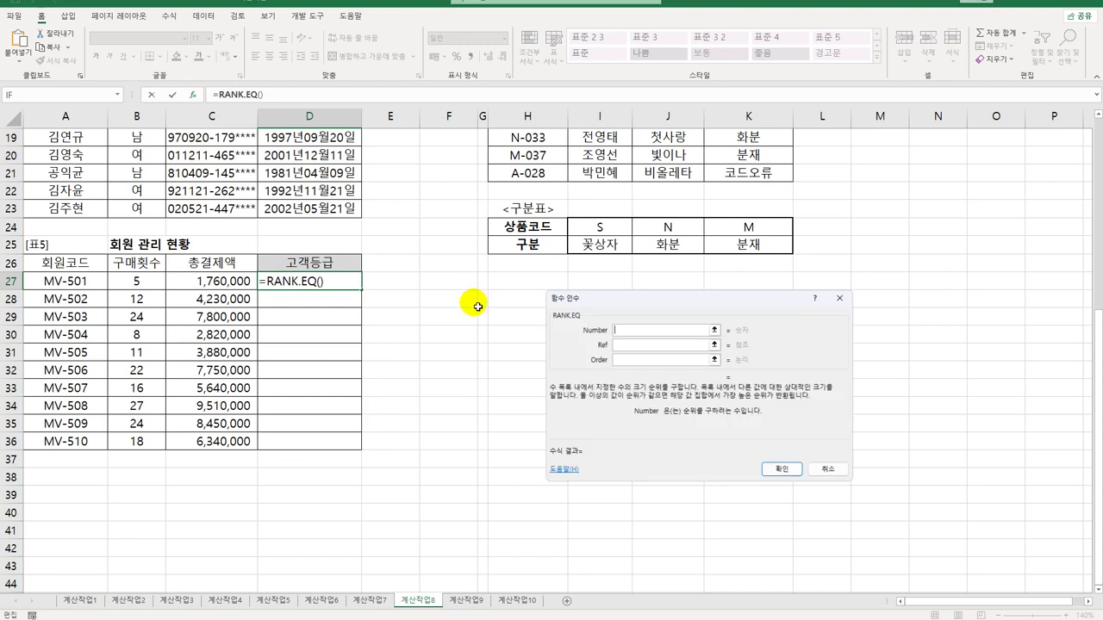
pyautogui.click(239, 282)
# - Complete the D27 RANK.EQ with the absolute reference $C$27:$C$36 and order 0, and fill it down to D36
pyautogui.click(619, 344)
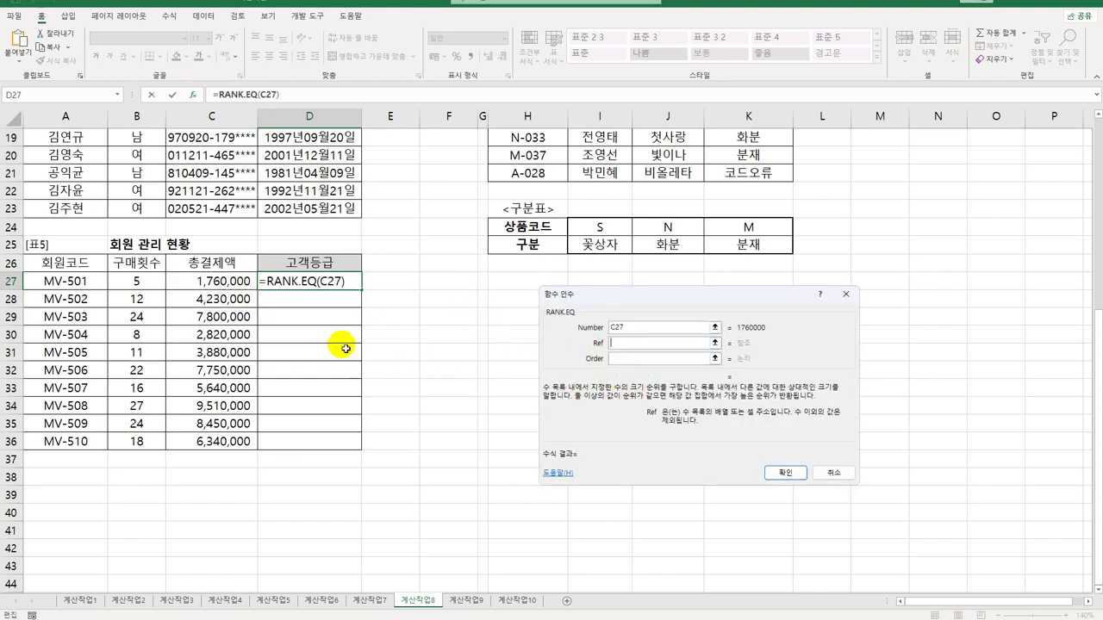
pyautogui.moveTo(238, 283); pyautogui.dragTo(228, 443)
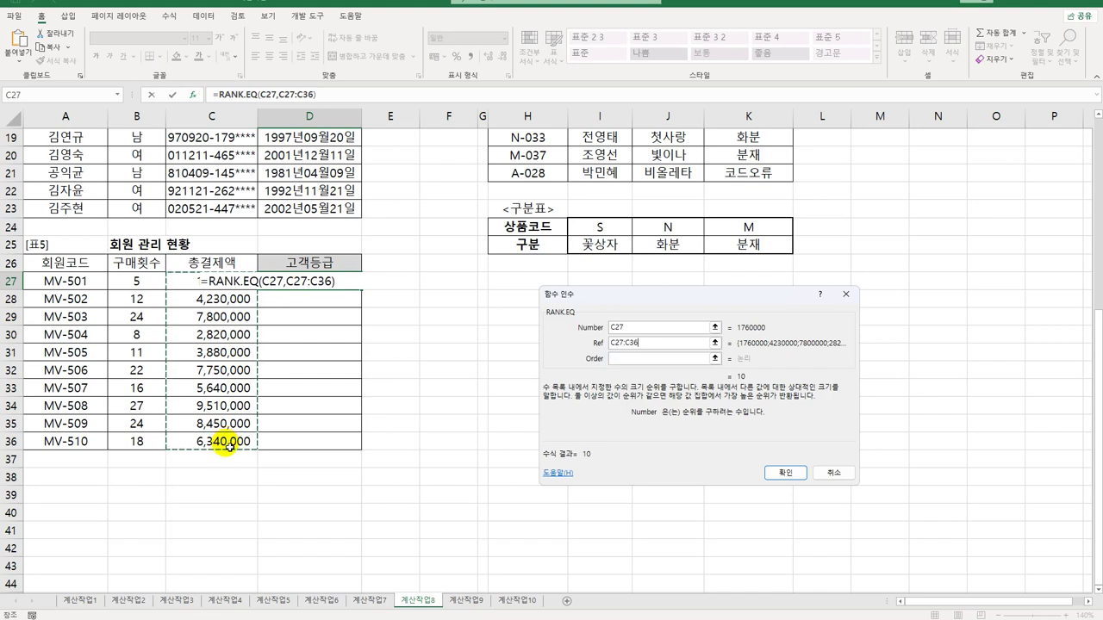
pyautogui.press('F4')
pyautogui.click(642, 360)
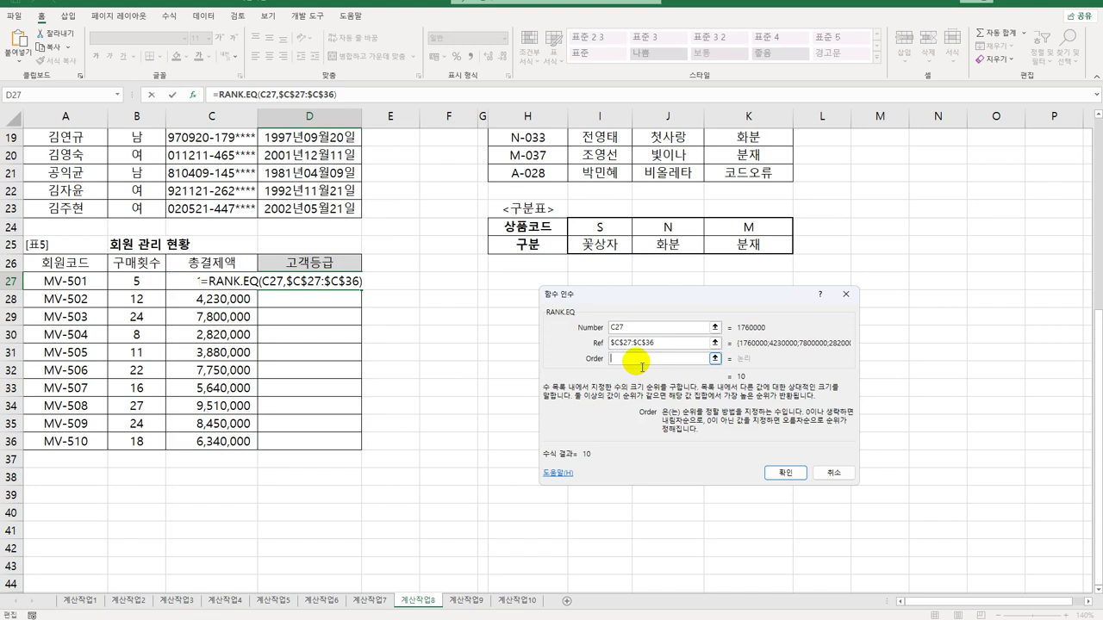
pyautogui.write('0')
pyautogui.press('Return')
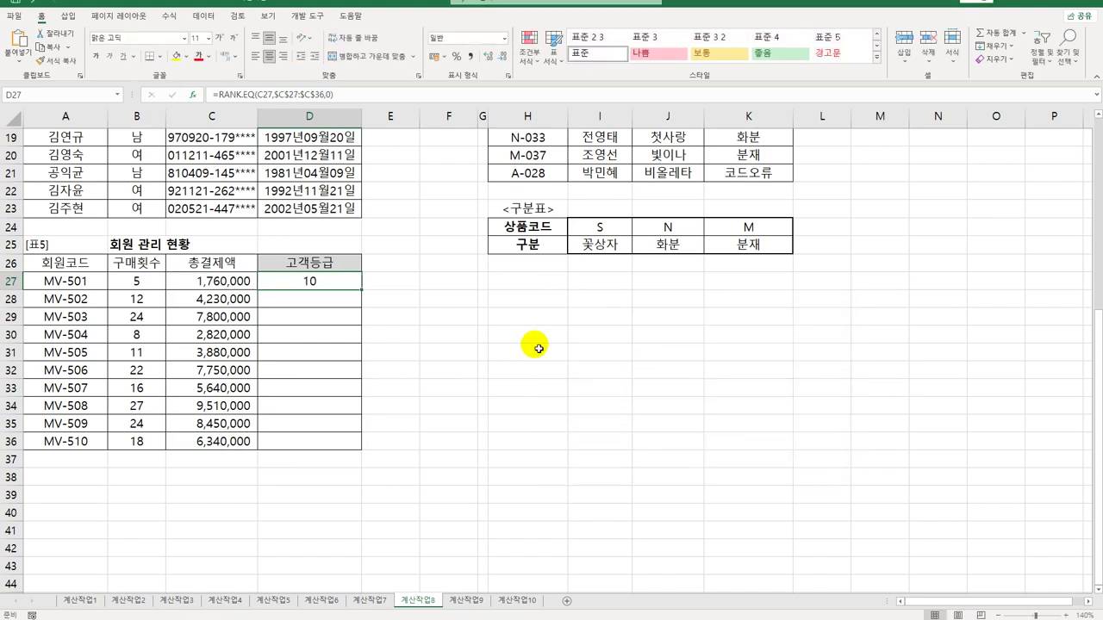
pyautogui.moveTo(366, 295); pyautogui.dragTo(349, 449)
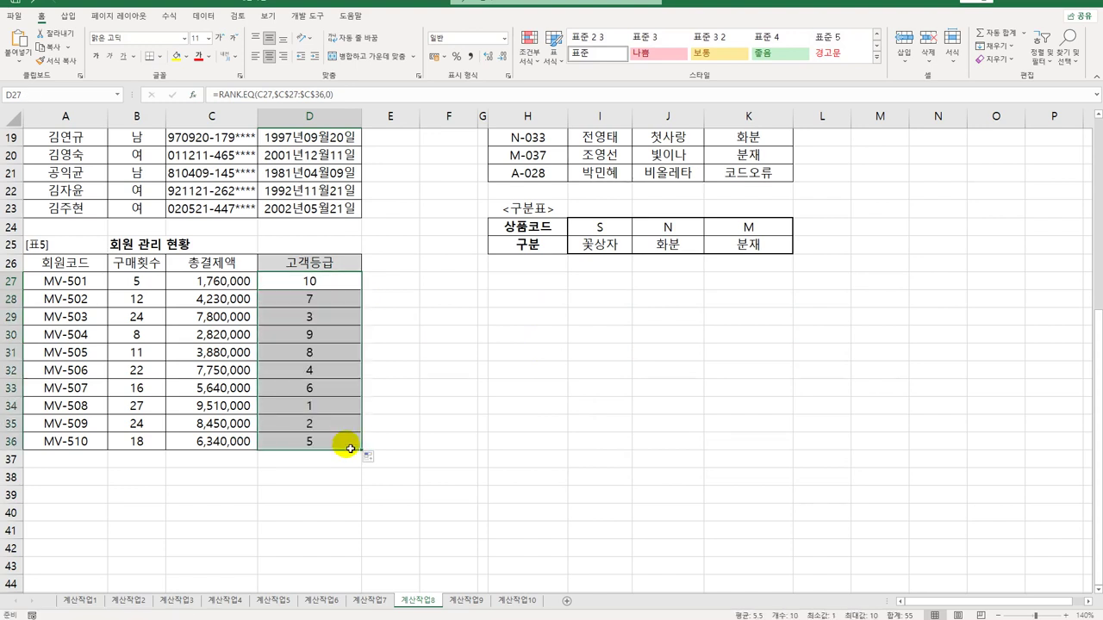
# - Nest the RANK.EQ formula in D27 inside CHOOSE as the index number, and bring up the CHOOSE function arguments
pyautogui.doubleClick(302, 283)
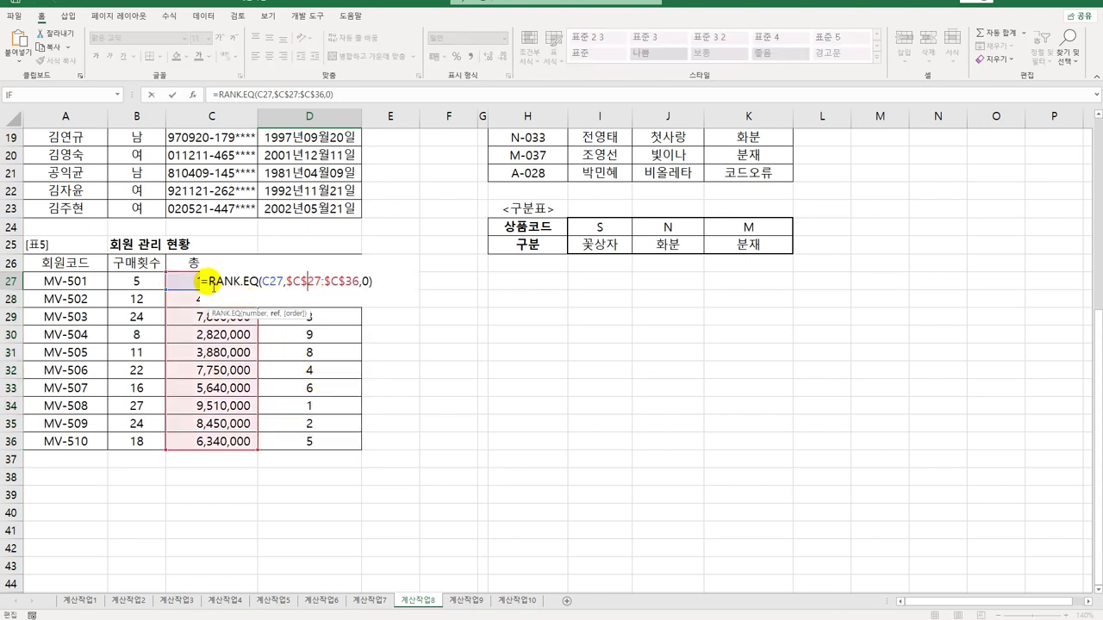
pyautogui.click(210, 283)
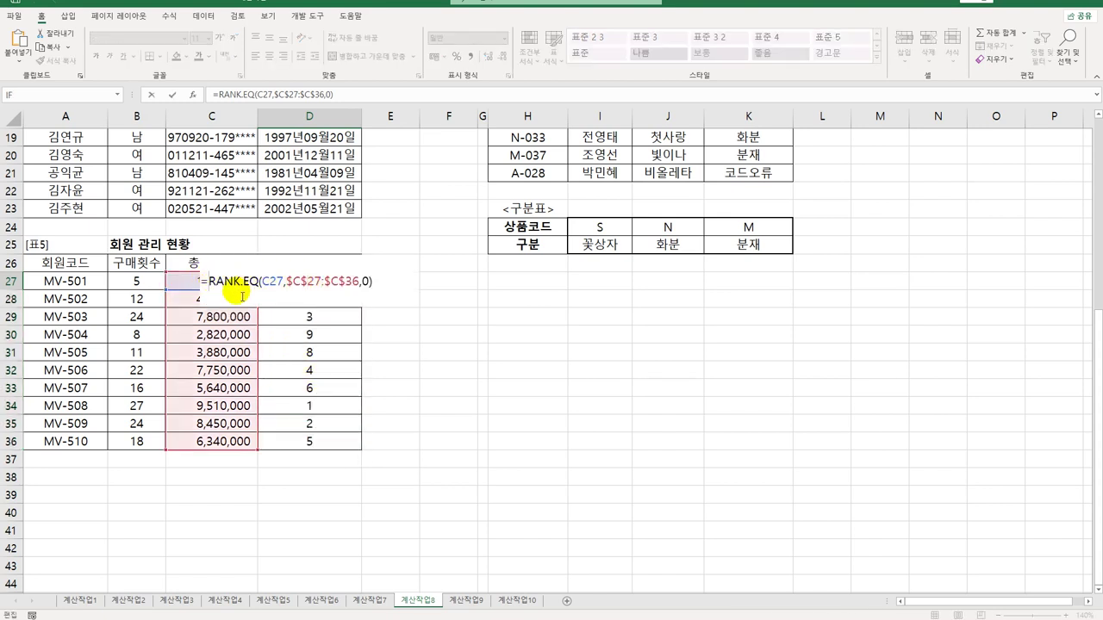
pyautogui.write('CHOO')
pyautogui.press('Tab')
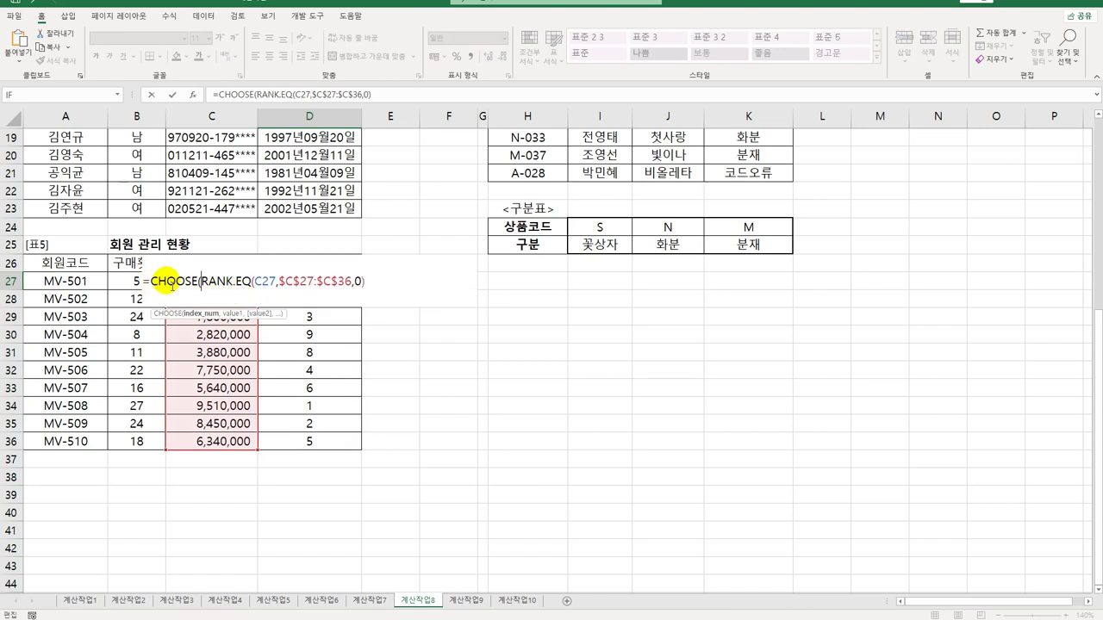
pyautogui.click(197, 96)
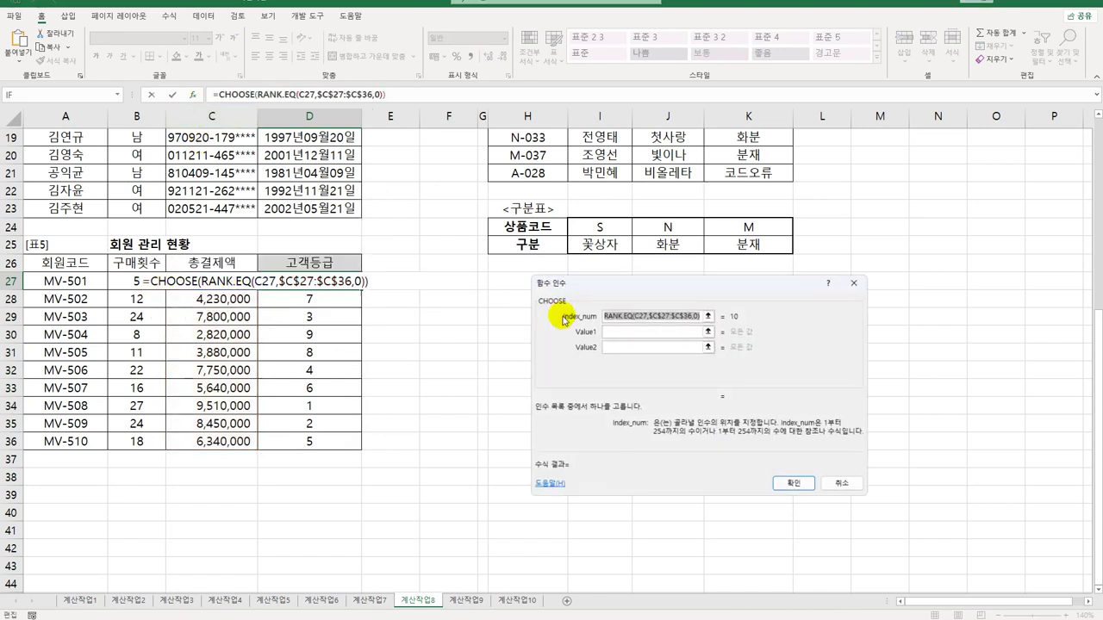
# - Set both Value1 and Value2 of the CHOOSE function to MVG
pyautogui.click(651, 332)
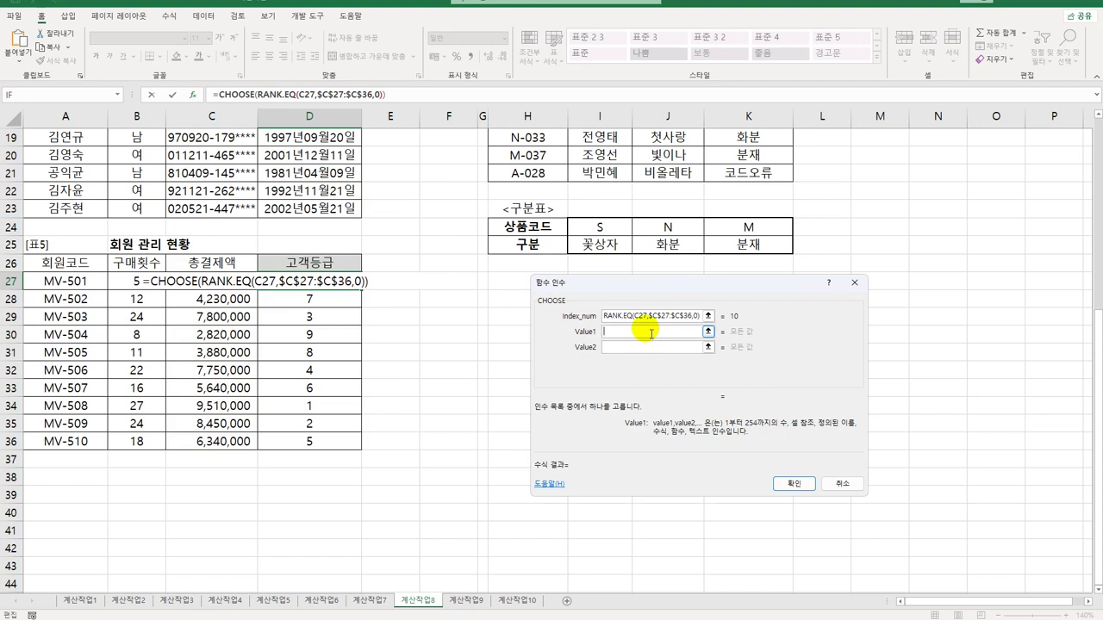
pyautogui.write('ㅡ')
pyautogui.press('BackSpace')
pyautogui.write('M')
pyautogui.write('C')
pyautogui.write('VG')
pyautogui.press('Tab')
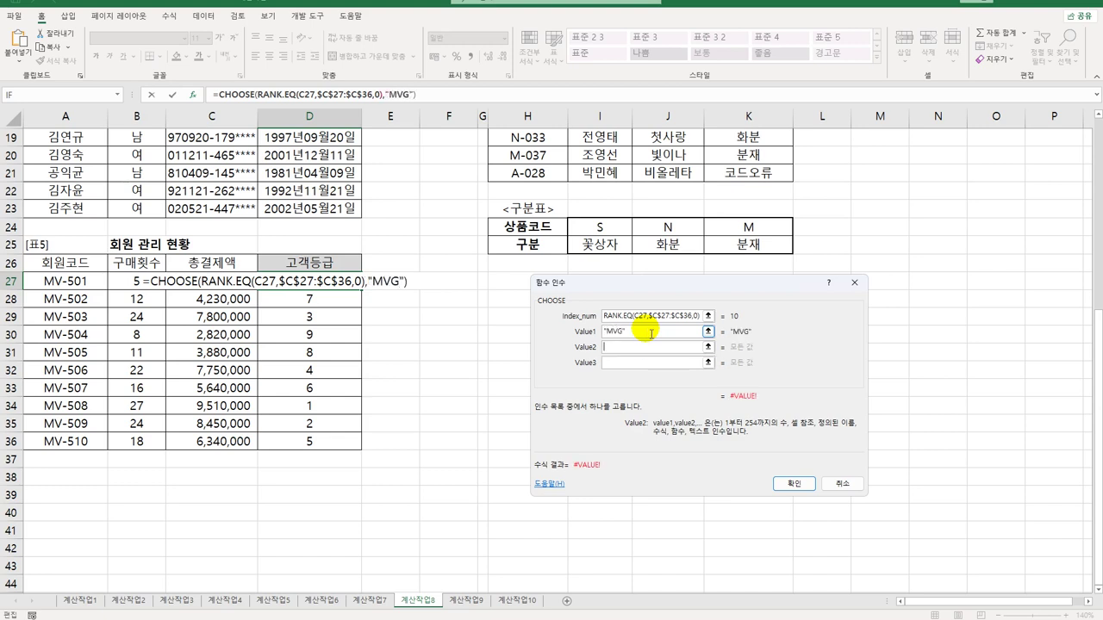
pyautogui.write('MVG')
pyautogui.press('Tab')
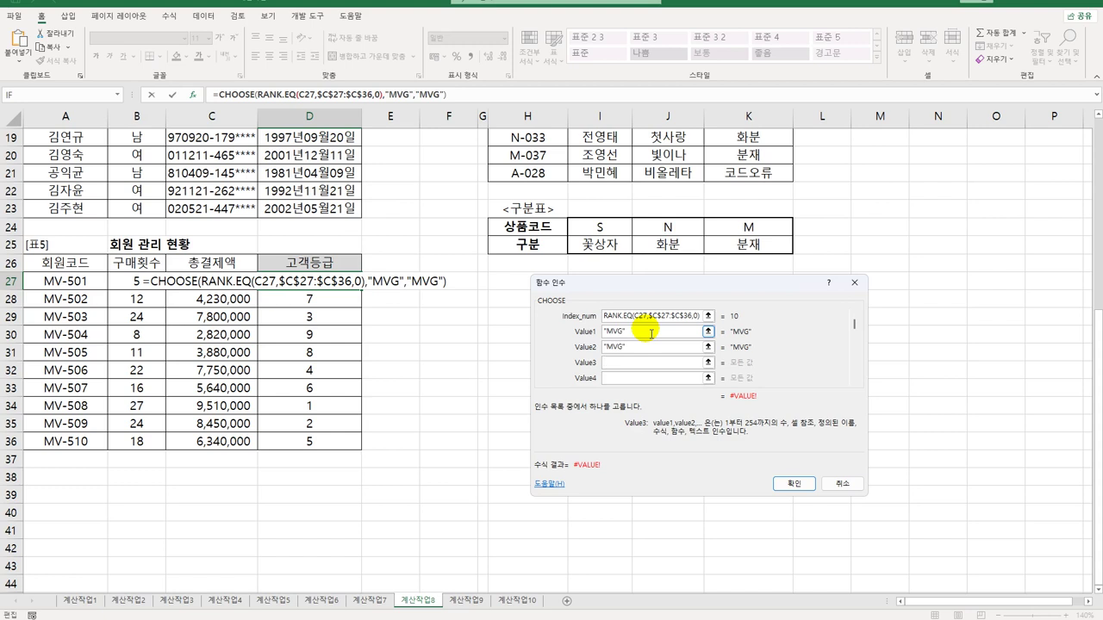
# - Set Value3, Value4 and Value5 of the CHOOSE function to 골드
pyautogui.write('rh')
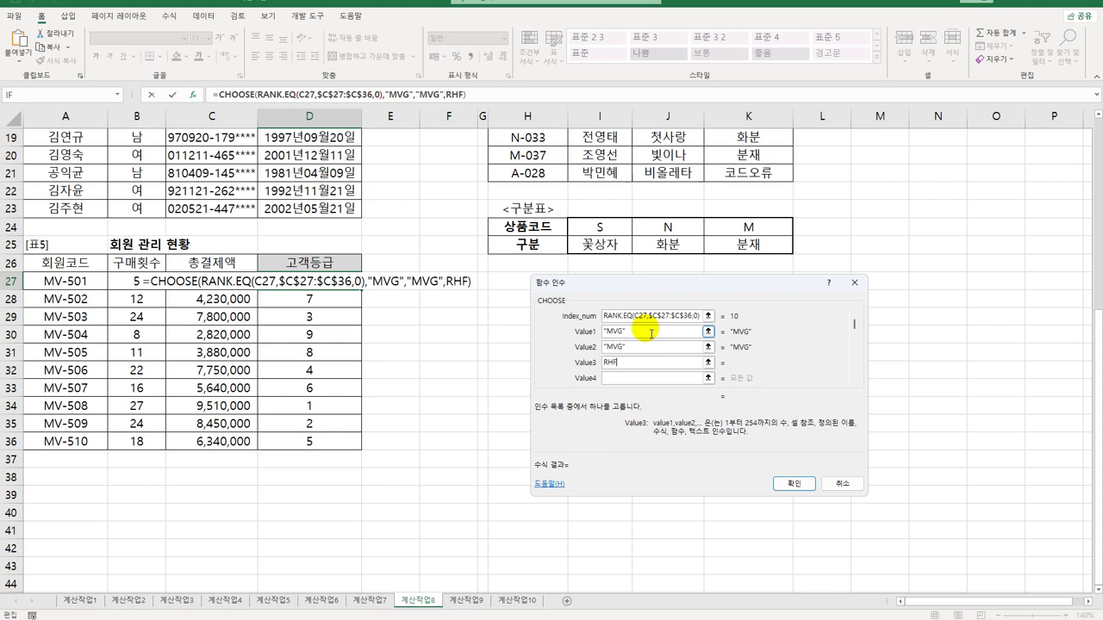
pyautogui.press('BackSpace')
pyautogui.press('BackSpace')
pyautogui.press('Hangul')
pyautogui.write('ㄱ골드')
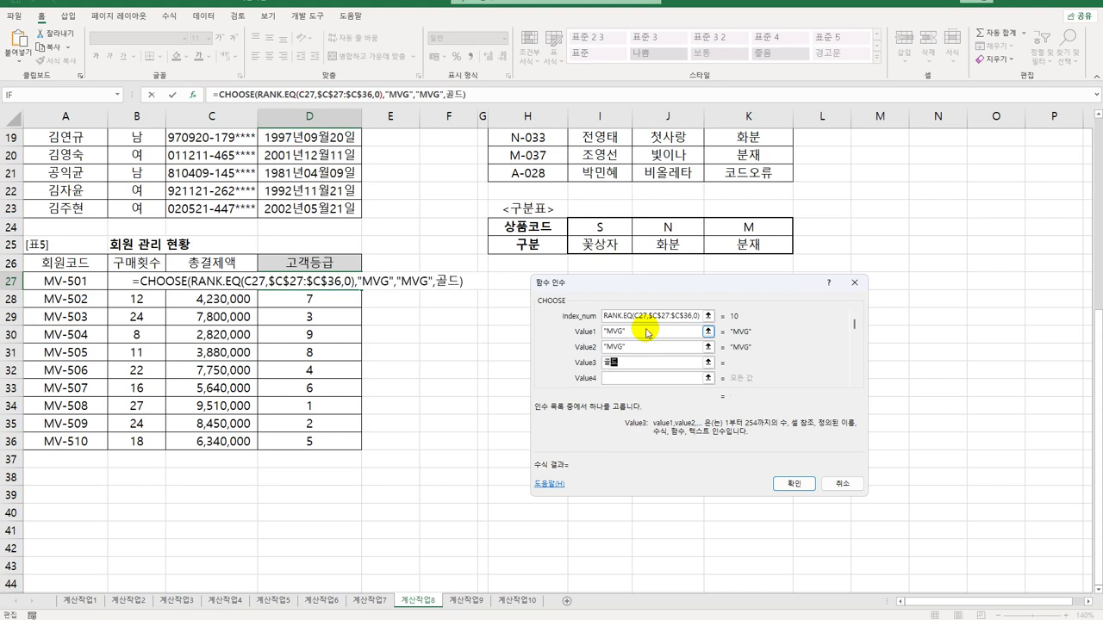
pyautogui.press('Tab')
pyautogui.write('골드')
pyautogui.press('Tab')
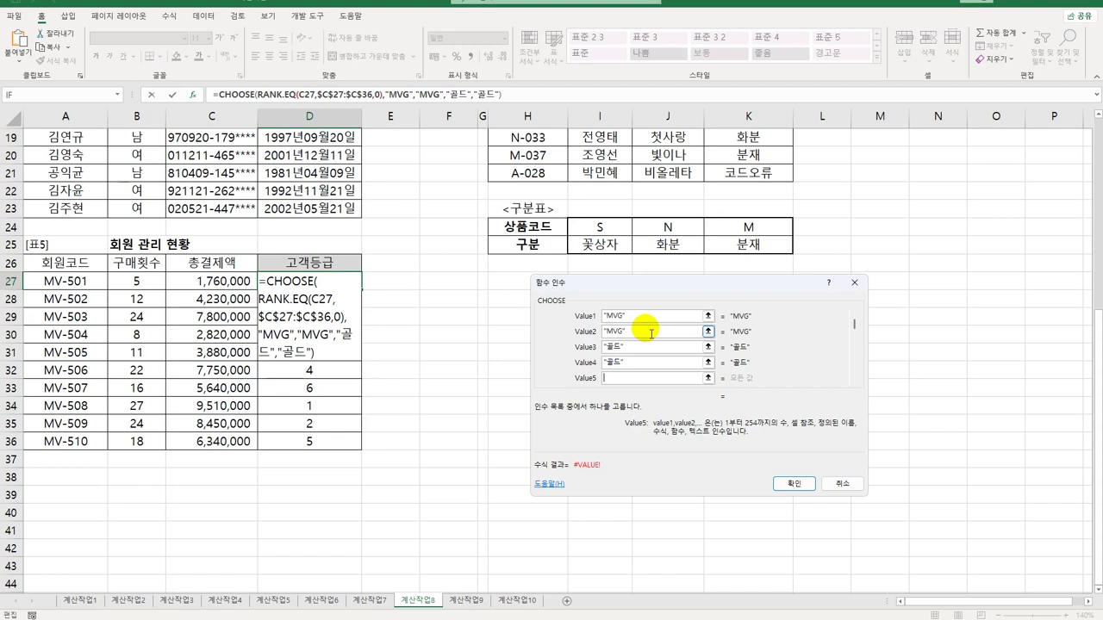
pyautogui.write('골드')
pyautogui.press('Tab')
# - Set Value6 through Value10 of the CHOOSE function to 일반, and fill the completed D27 formula down to D36
pyautogui.write('이일반')
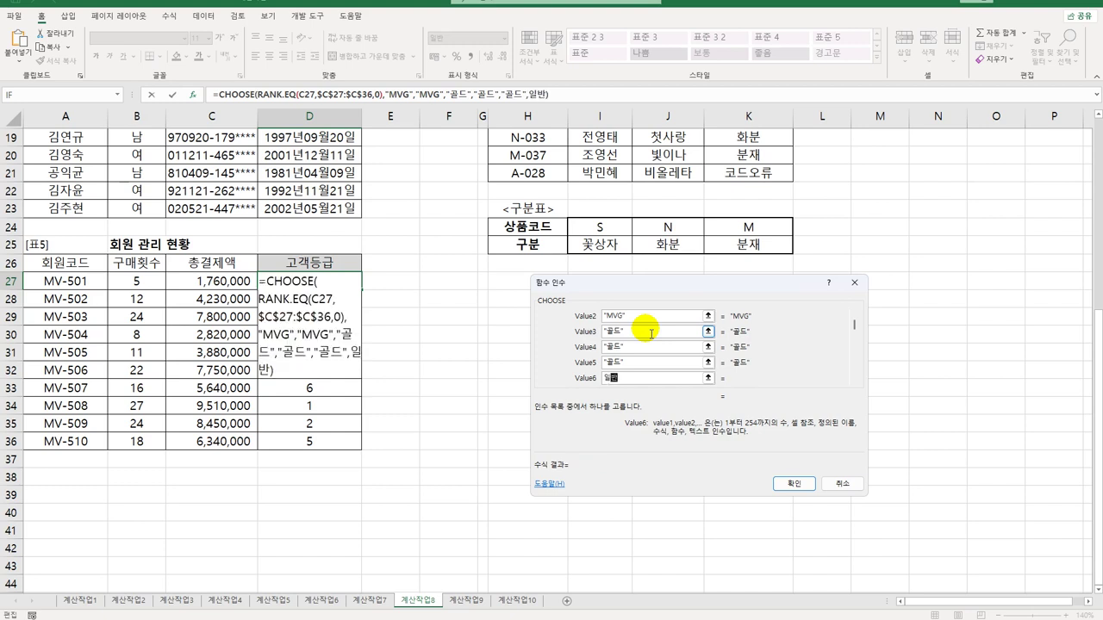
pyautogui.press('Tab')
pyautogui.write('일반')
pyautogui.press('Tab')
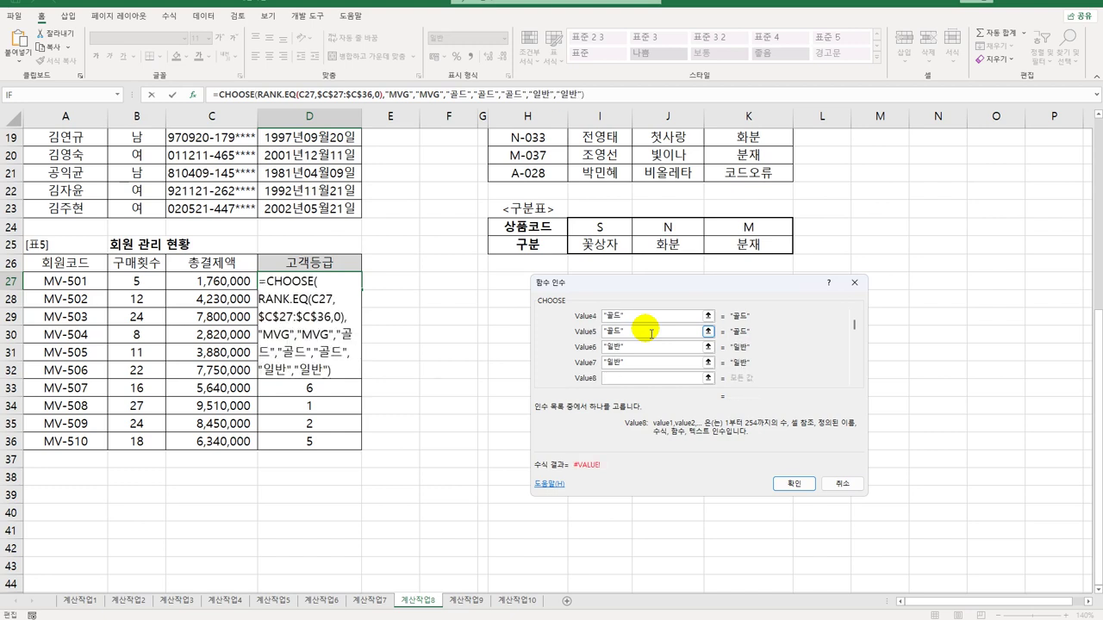
pyautogui.write('일반')
pyautogui.press('Tab')
pyautogui.write('일반')
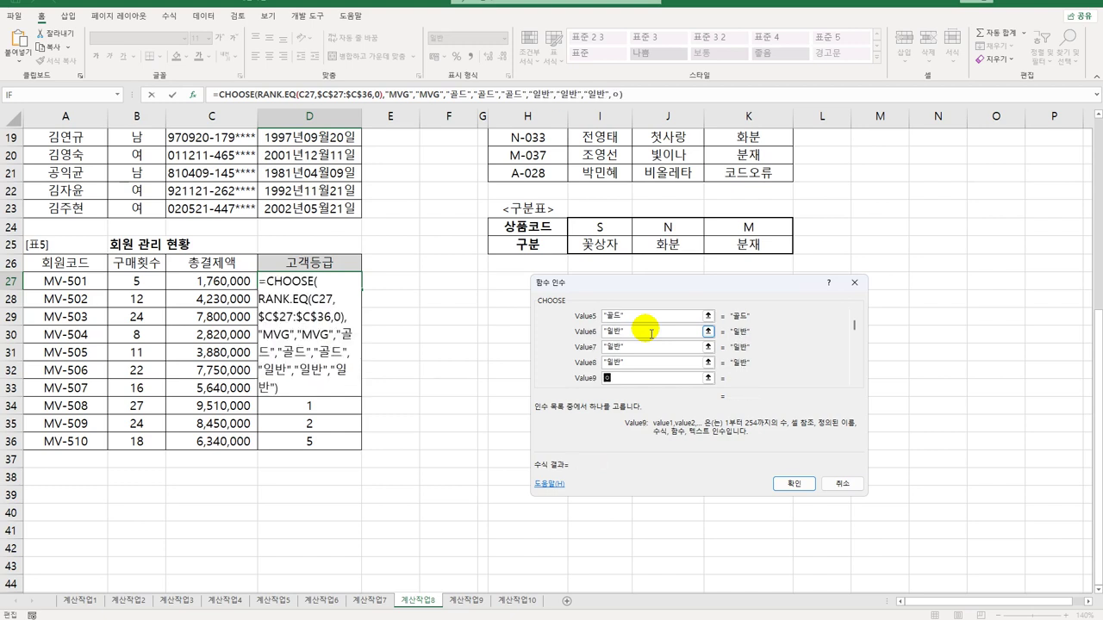
pyautogui.press('Tab')
pyautogui.write('일반')
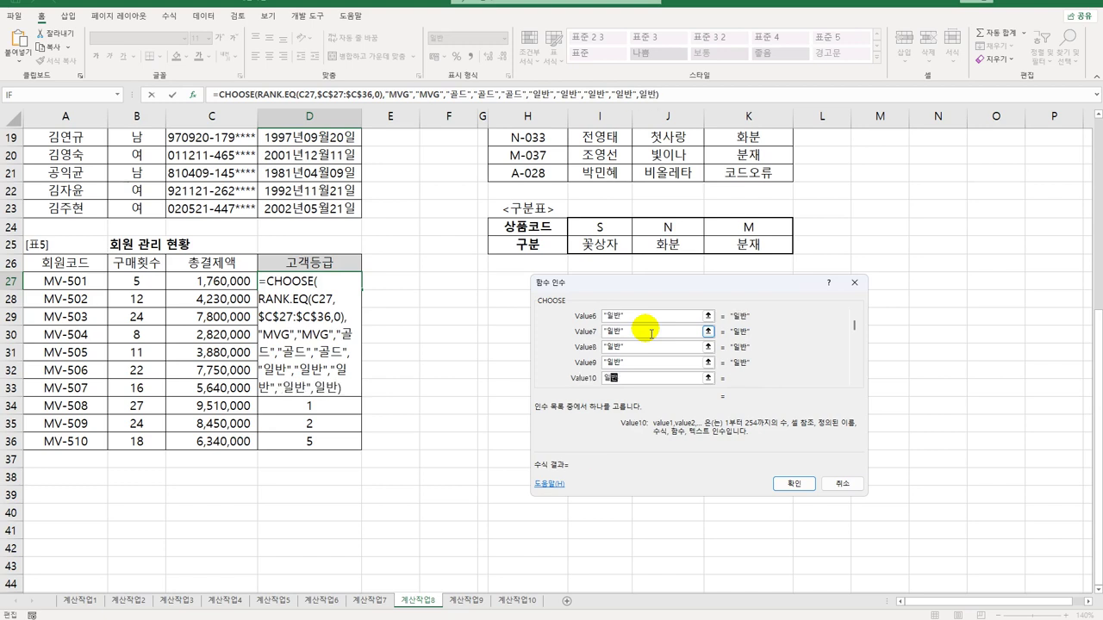
pyautogui.click(794, 484)
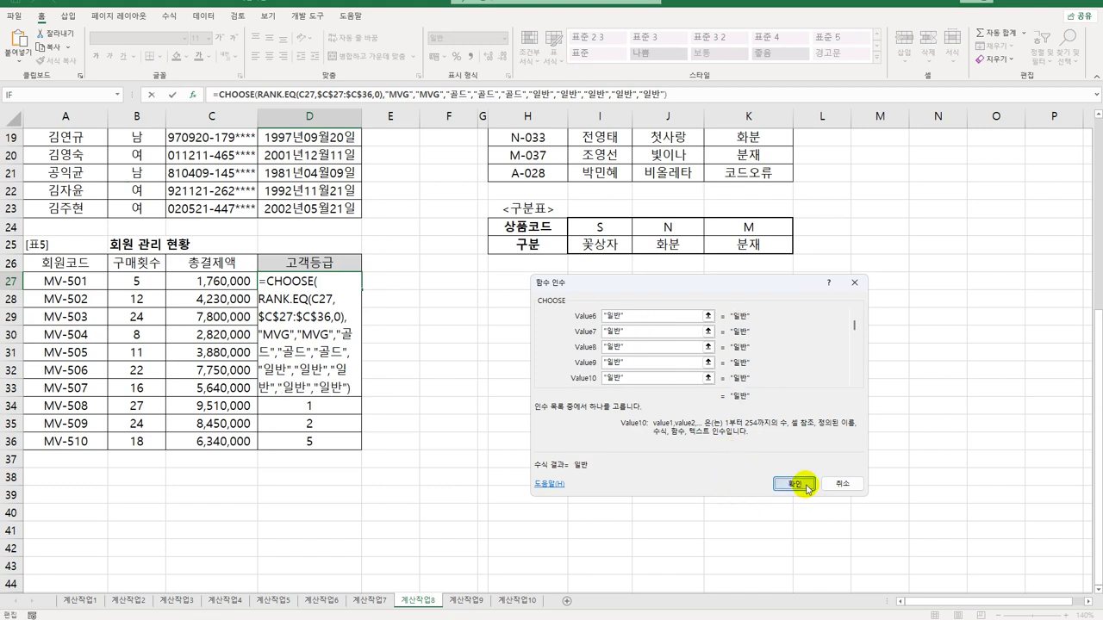
pyautogui.moveTo(362, 290); pyautogui.dragTo(343, 451)
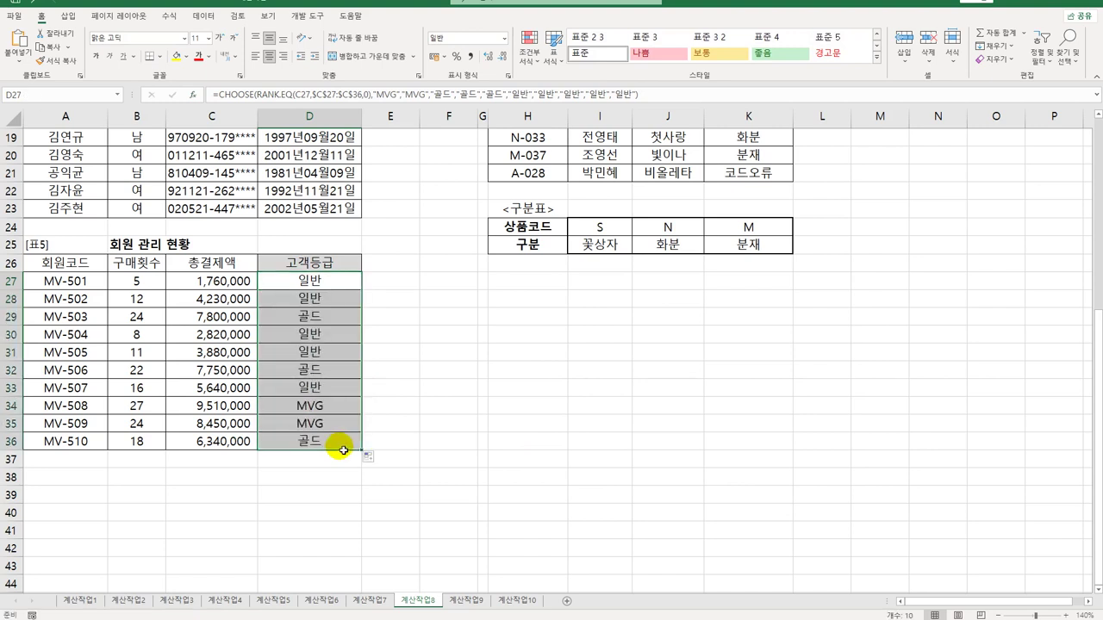
pyautogui.click(344, 443)
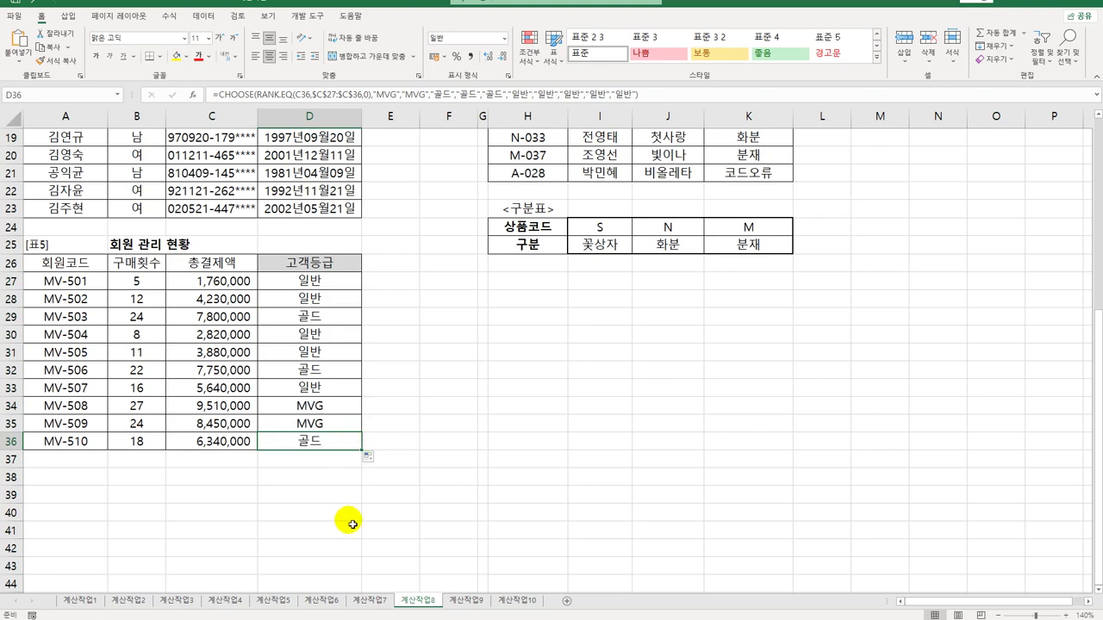
pyautogui.scroll(6, 353, 523)
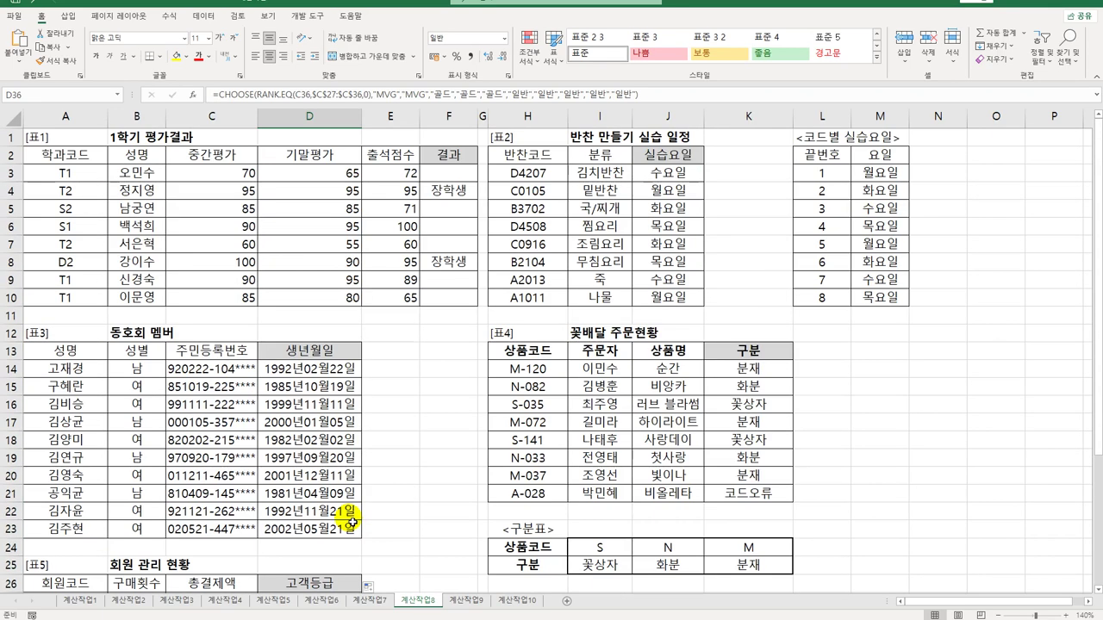